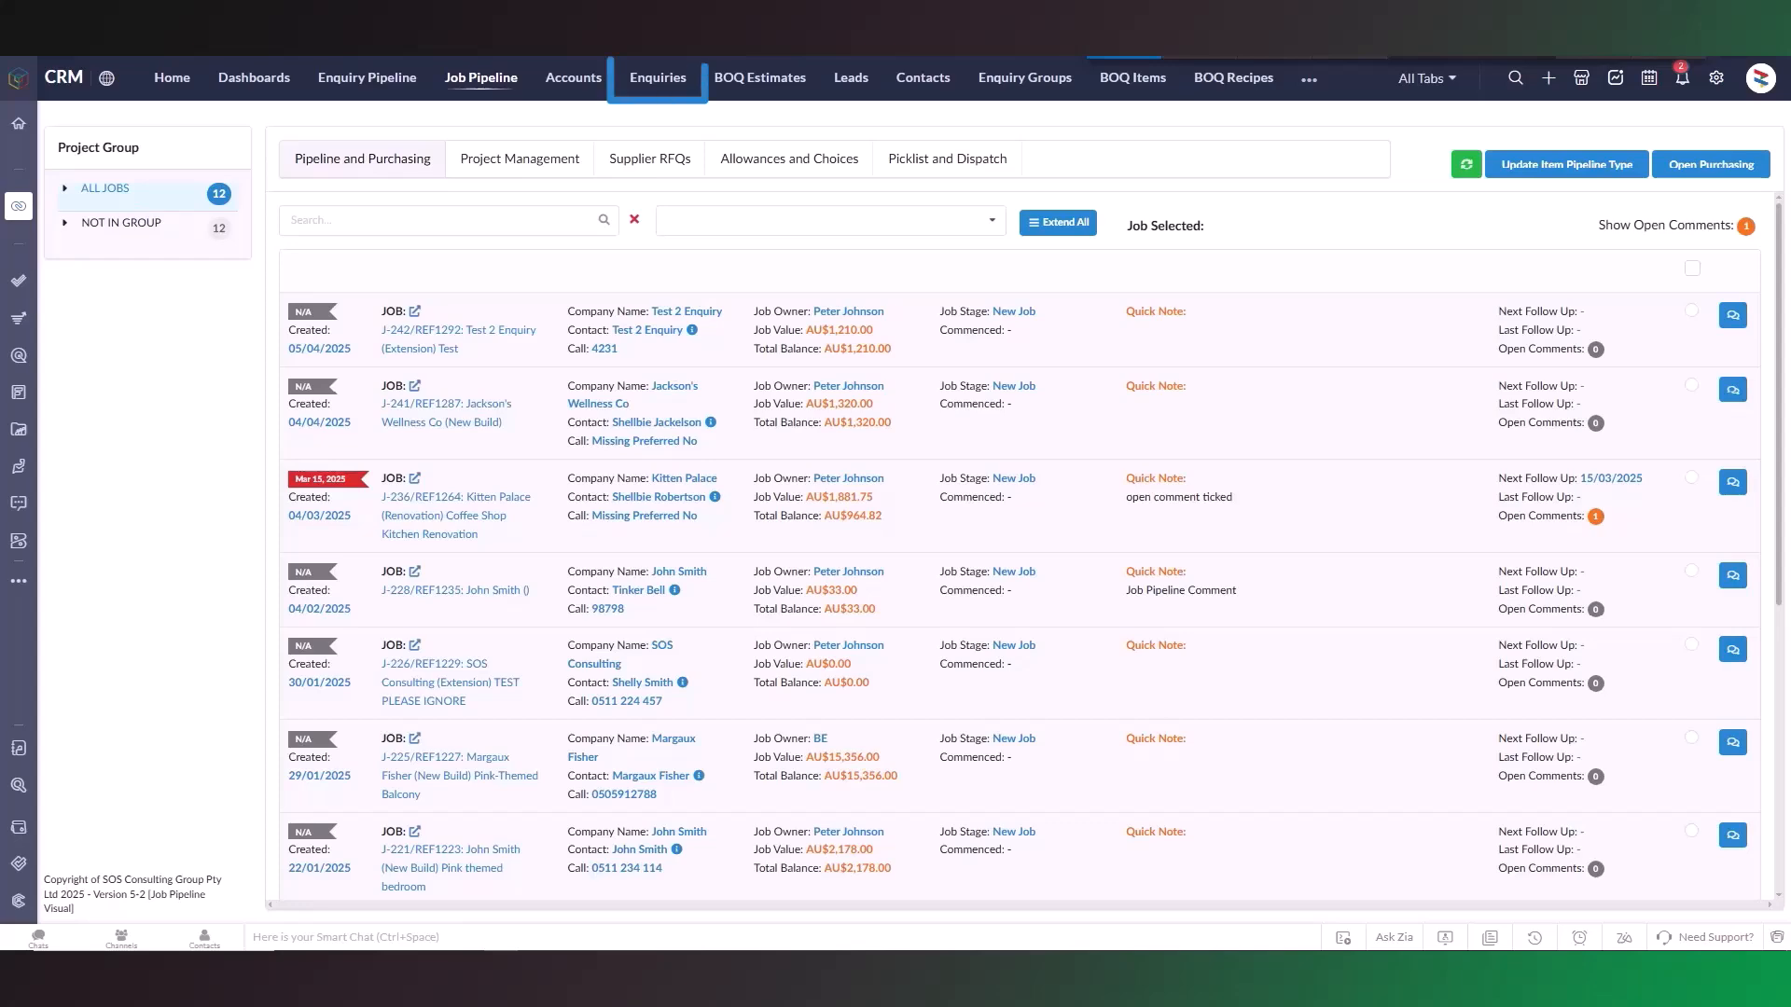
# Step: Open the Enquiries module and browse the list of available enquiry views
pyautogui.click(658, 79)
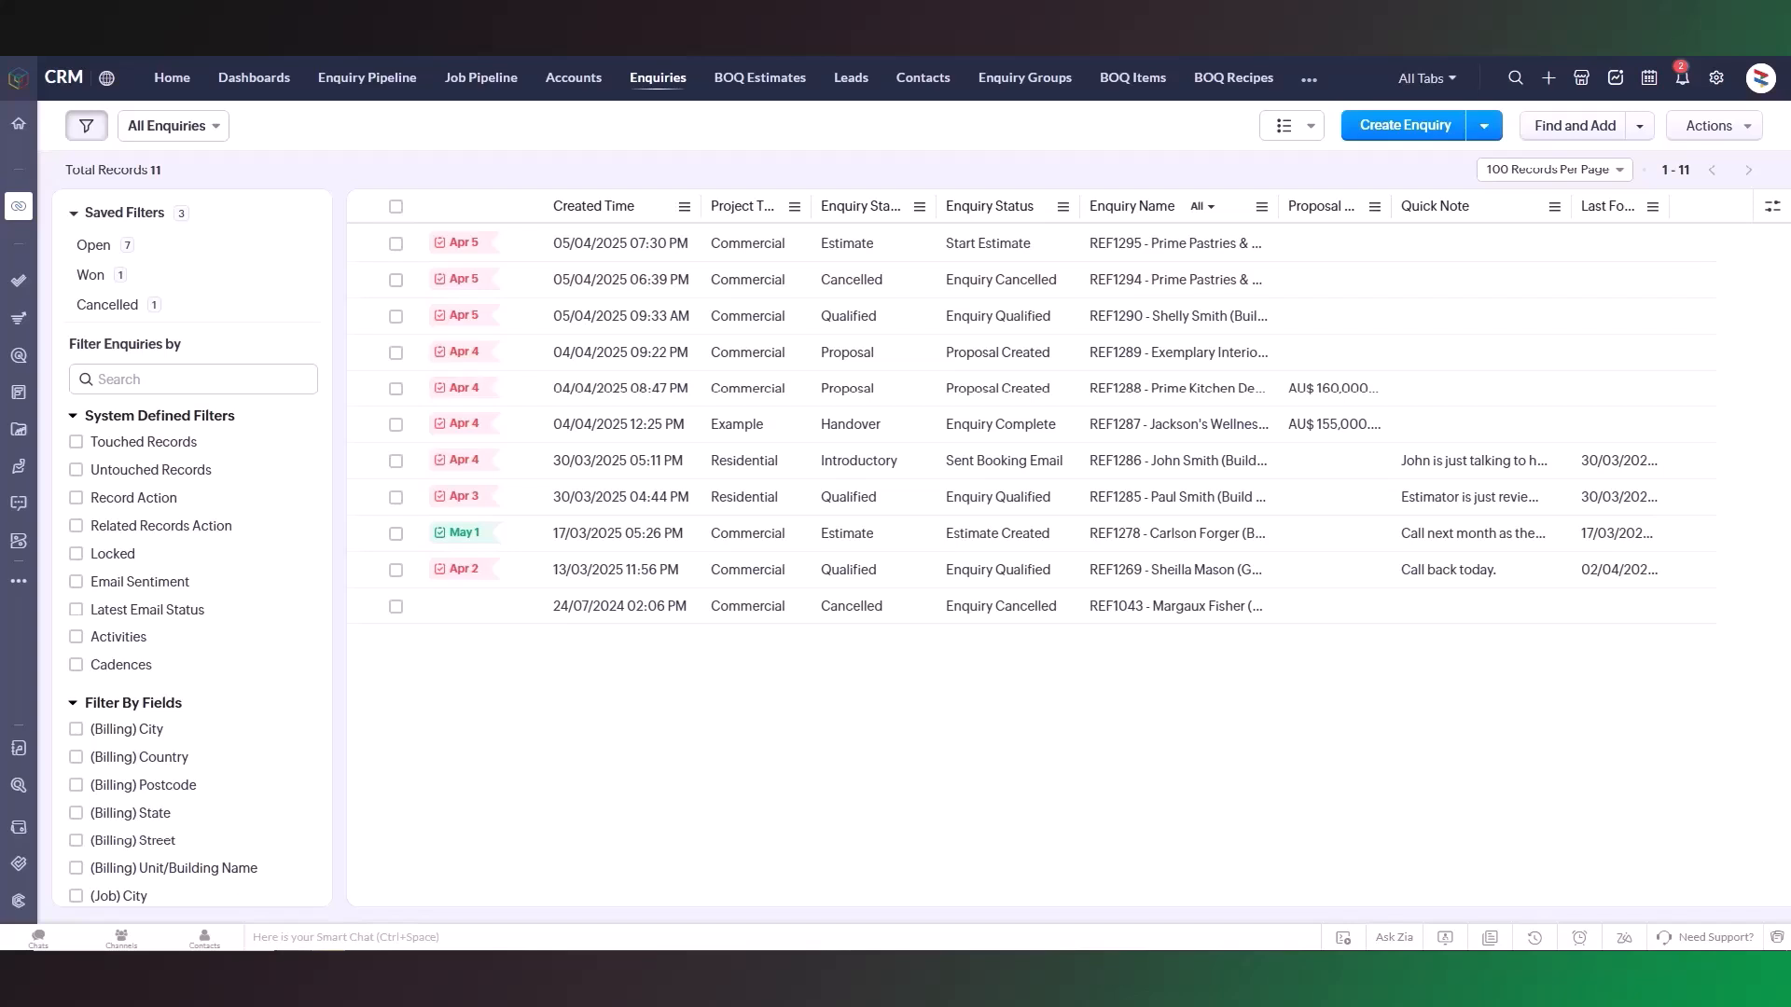
pyautogui.click(222, 129)
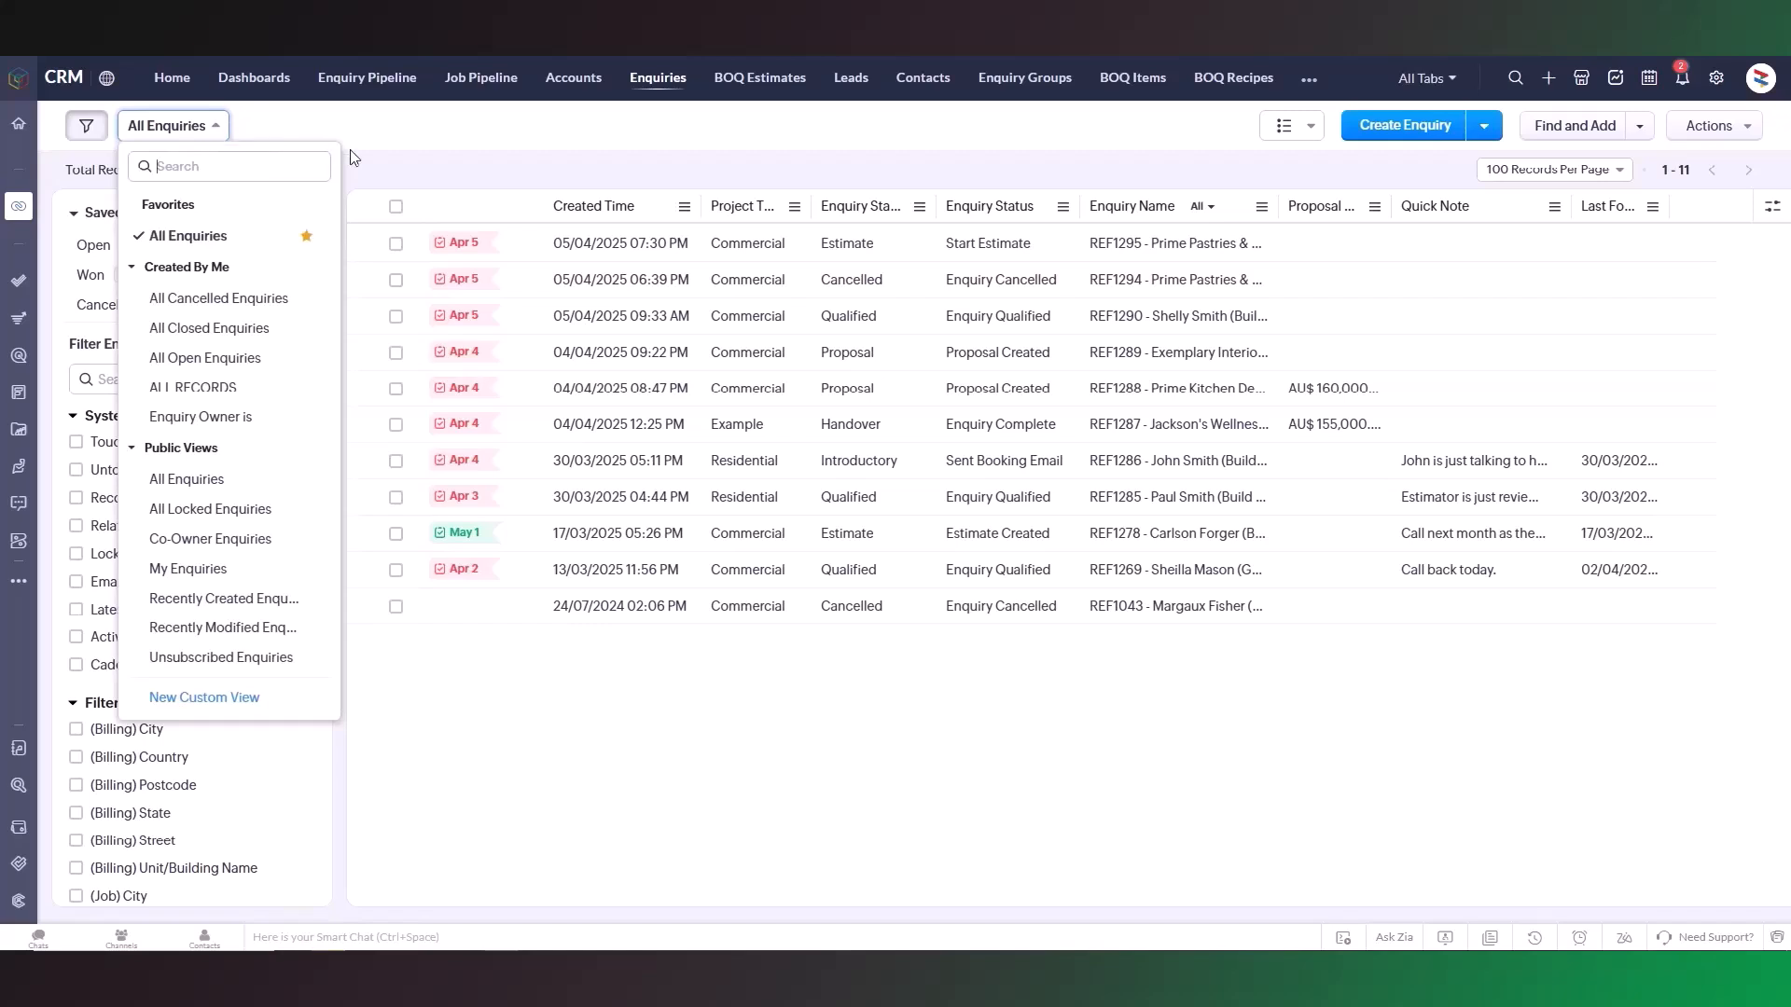
pyautogui.click(379, 161)
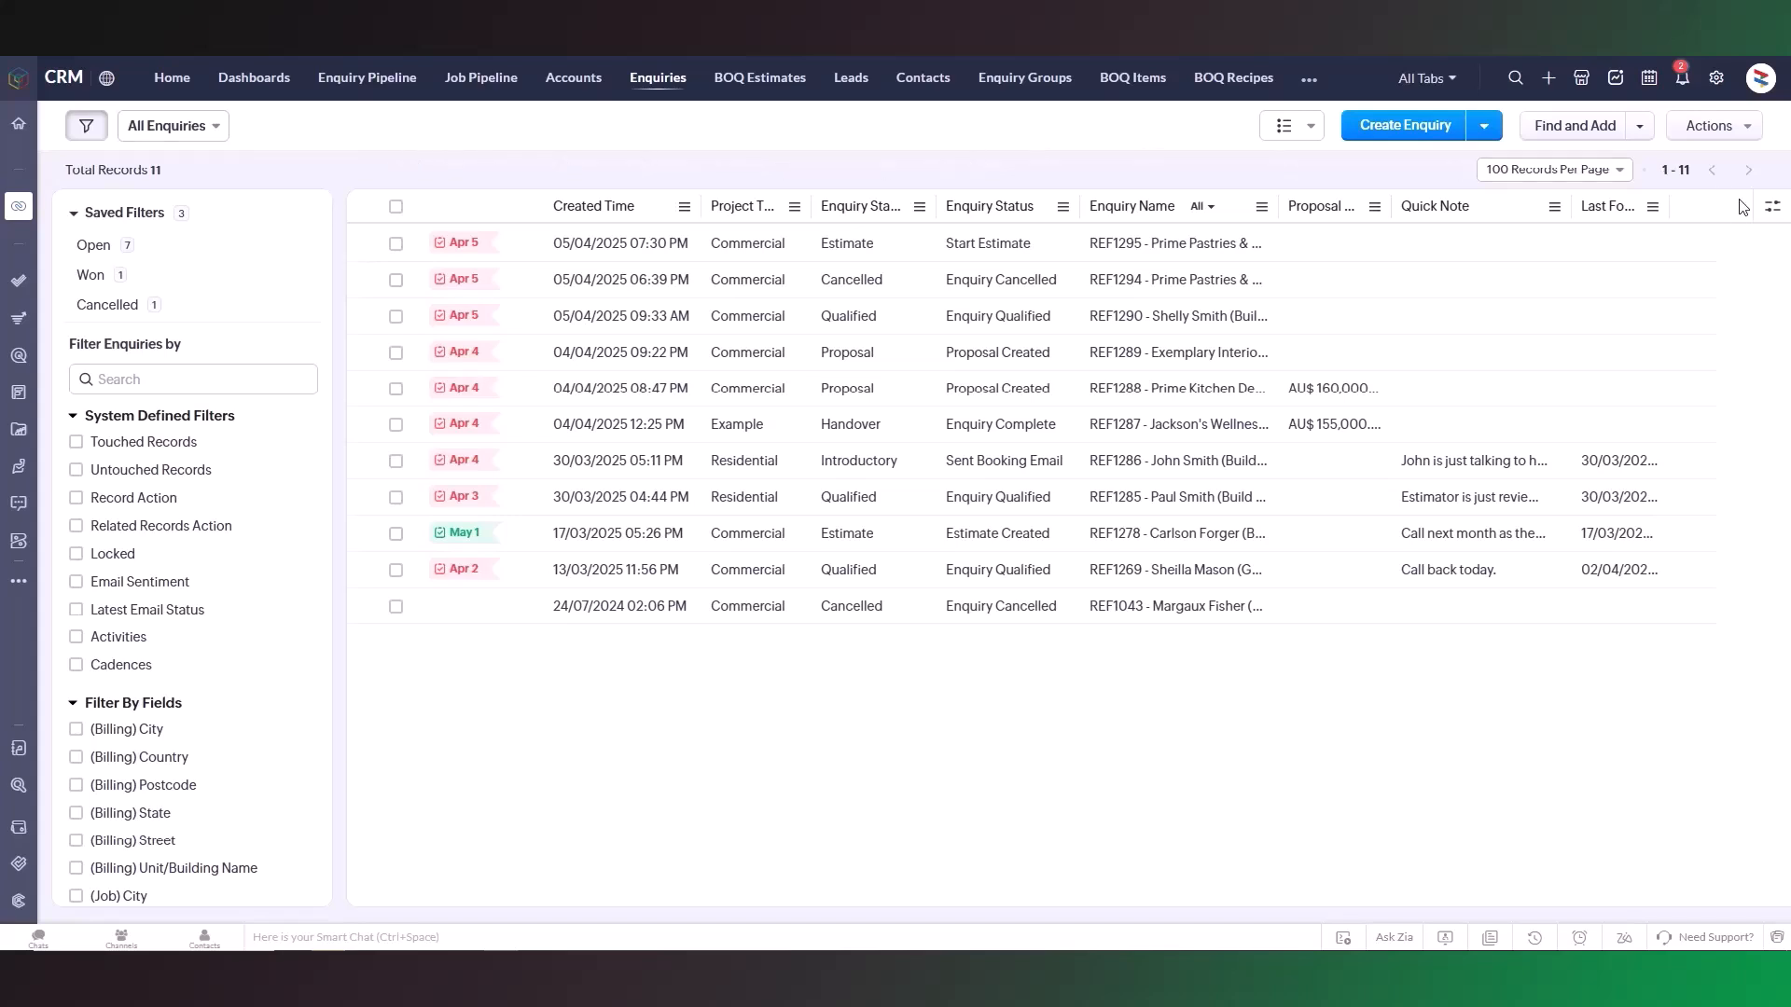
# Step: Add the Enquiry Owner column to the enquiries list through Manage Columns
pyautogui.click(1771, 206)
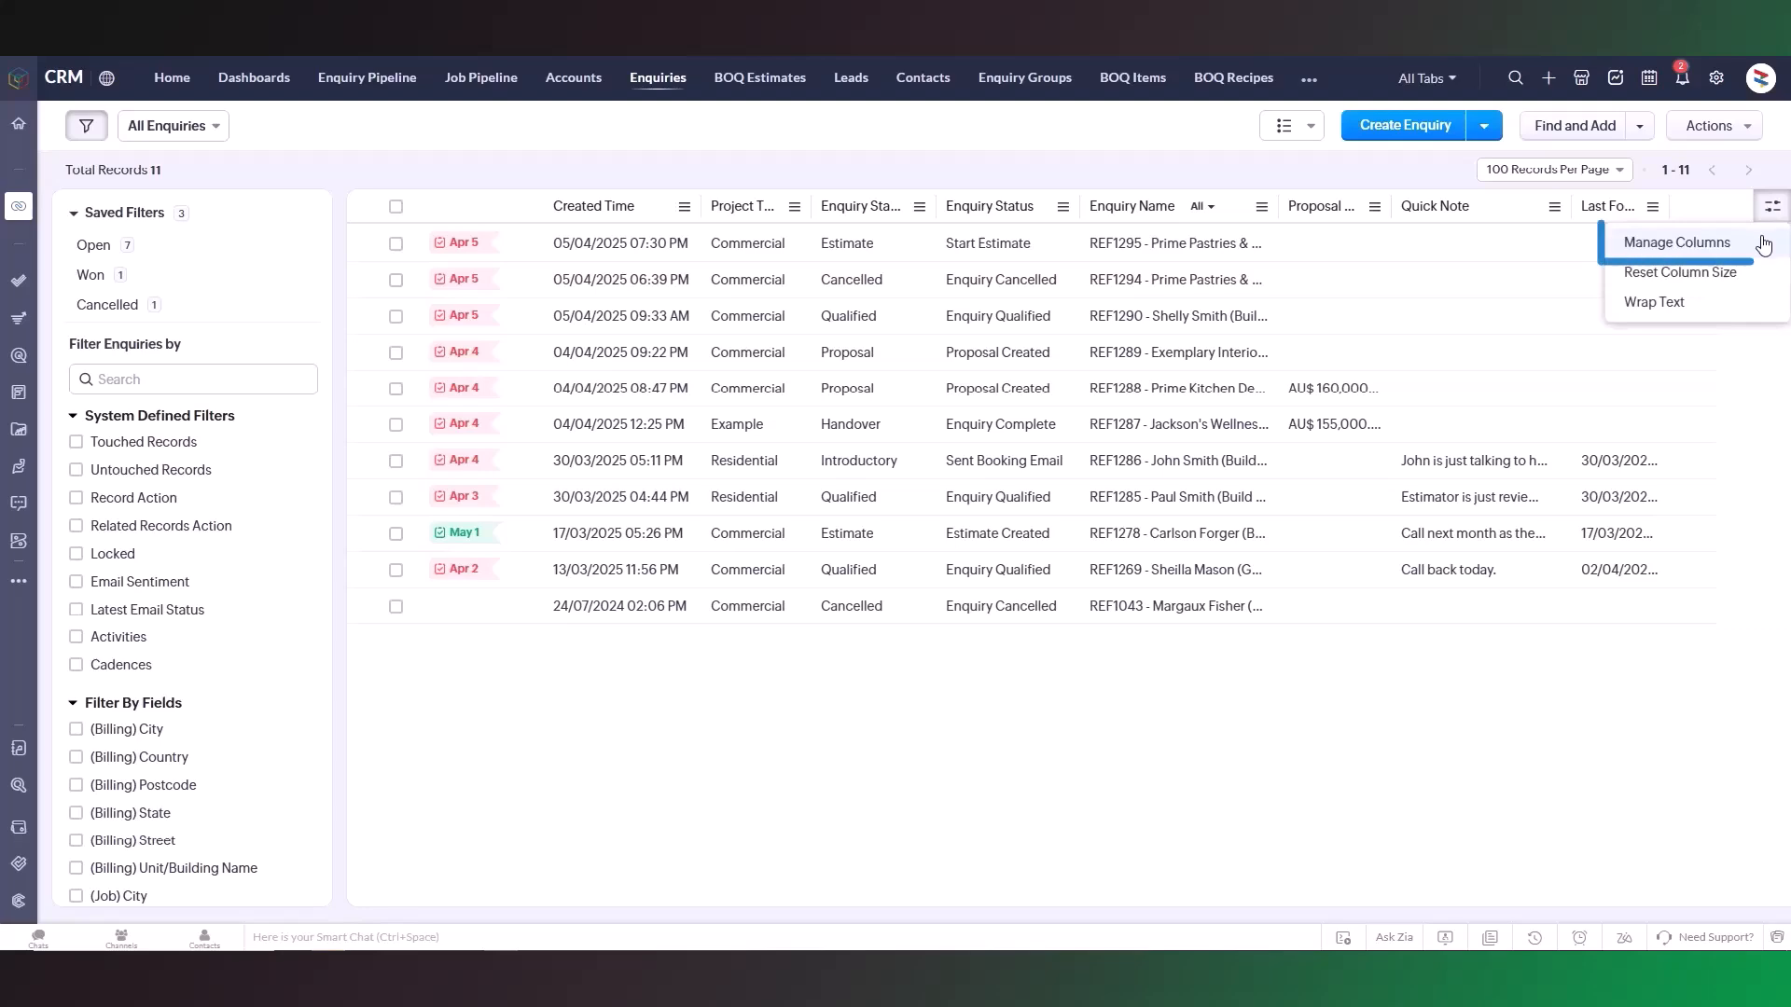
pyautogui.click(1763, 243)
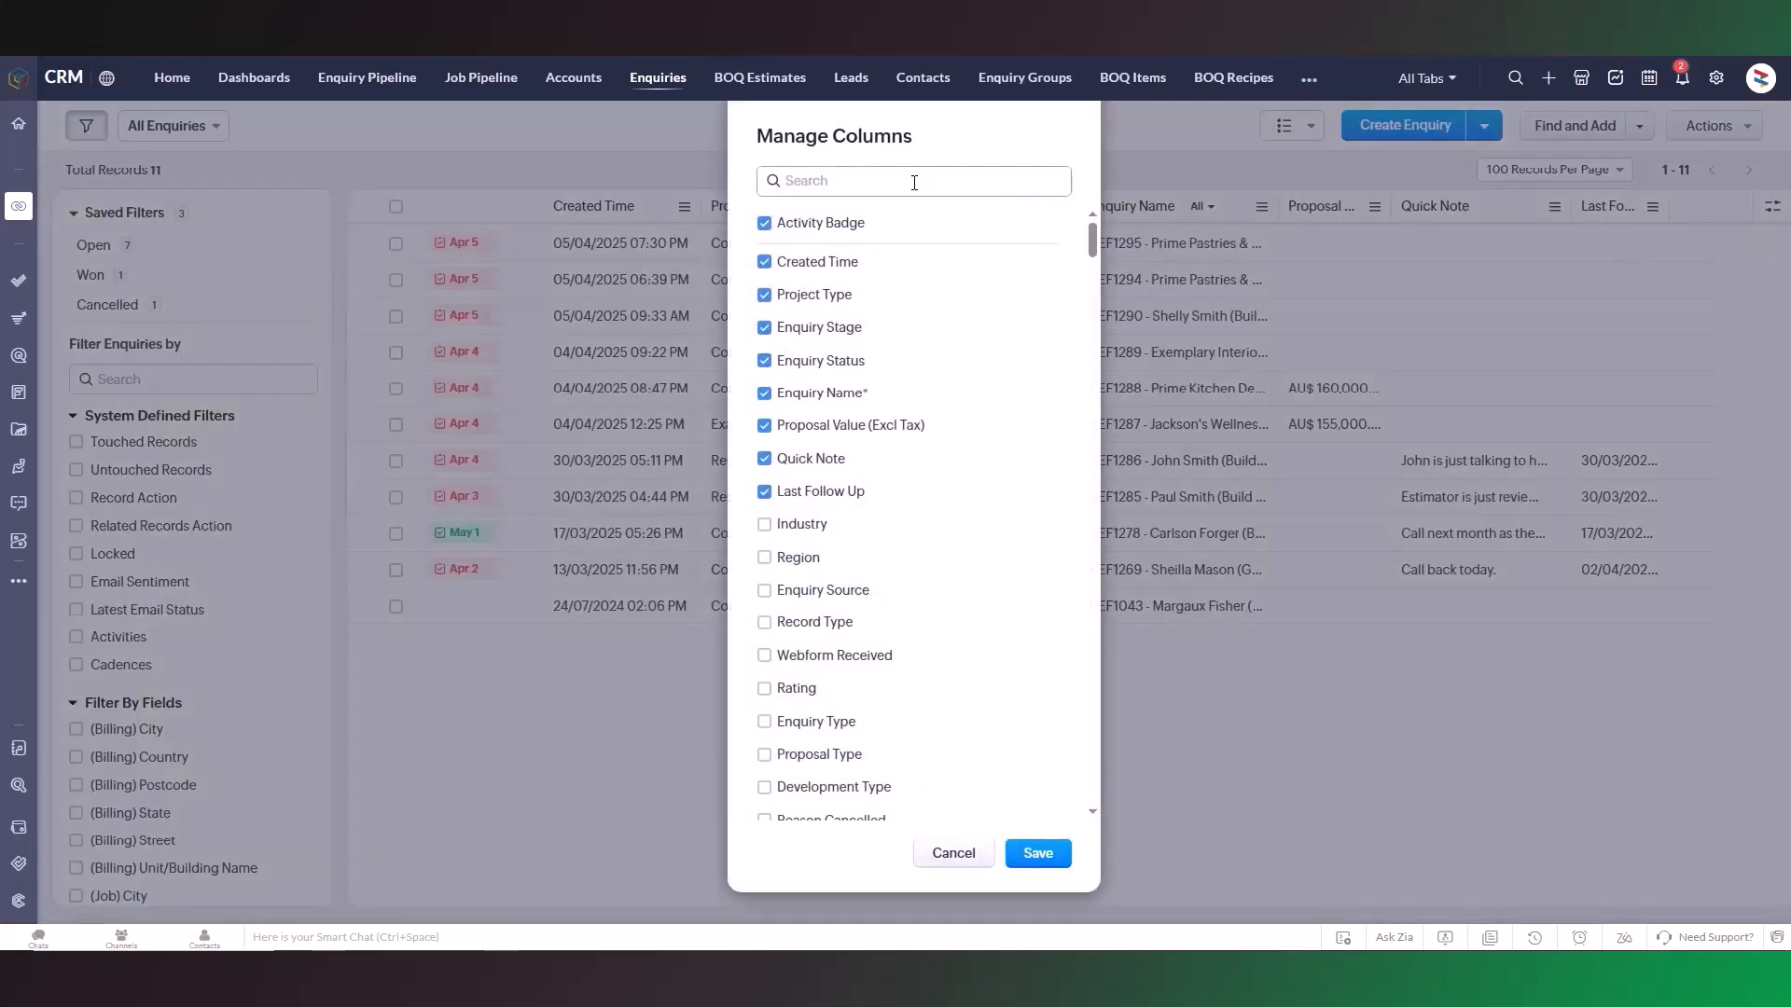
pyautogui.click(924, 180)
pyautogui.write('Enquiry Owne')
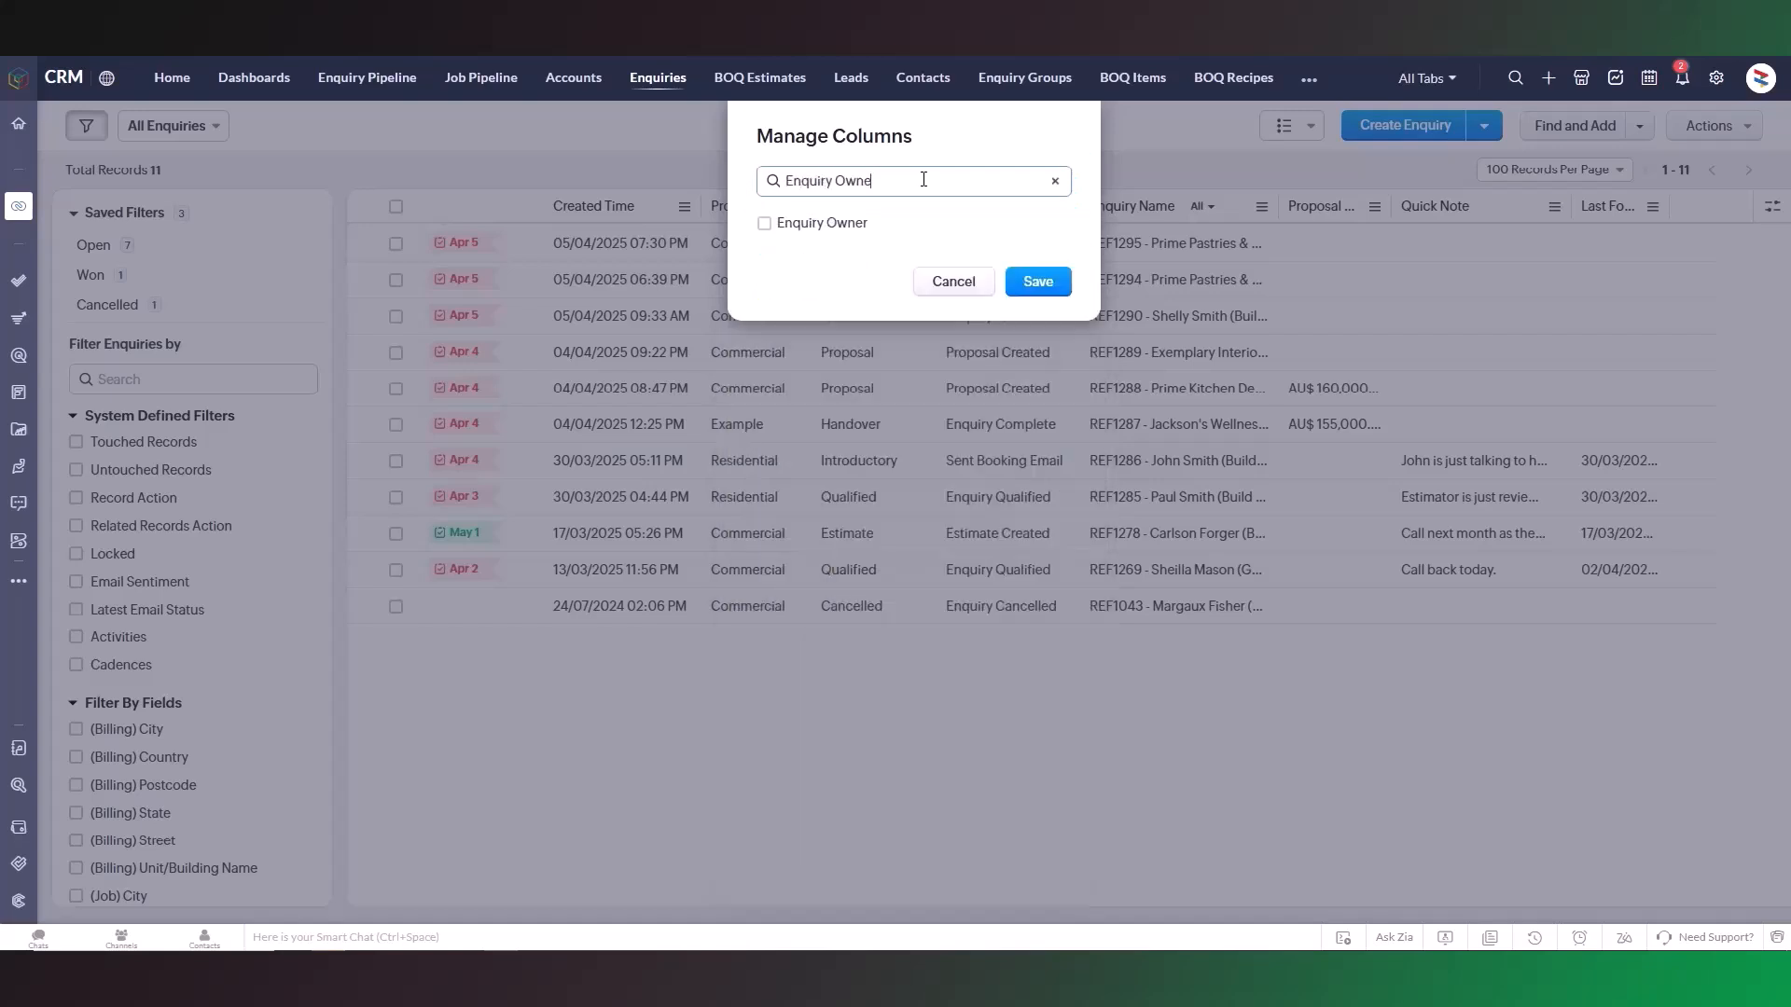
pyautogui.write('r')
pyautogui.click(849, 224)
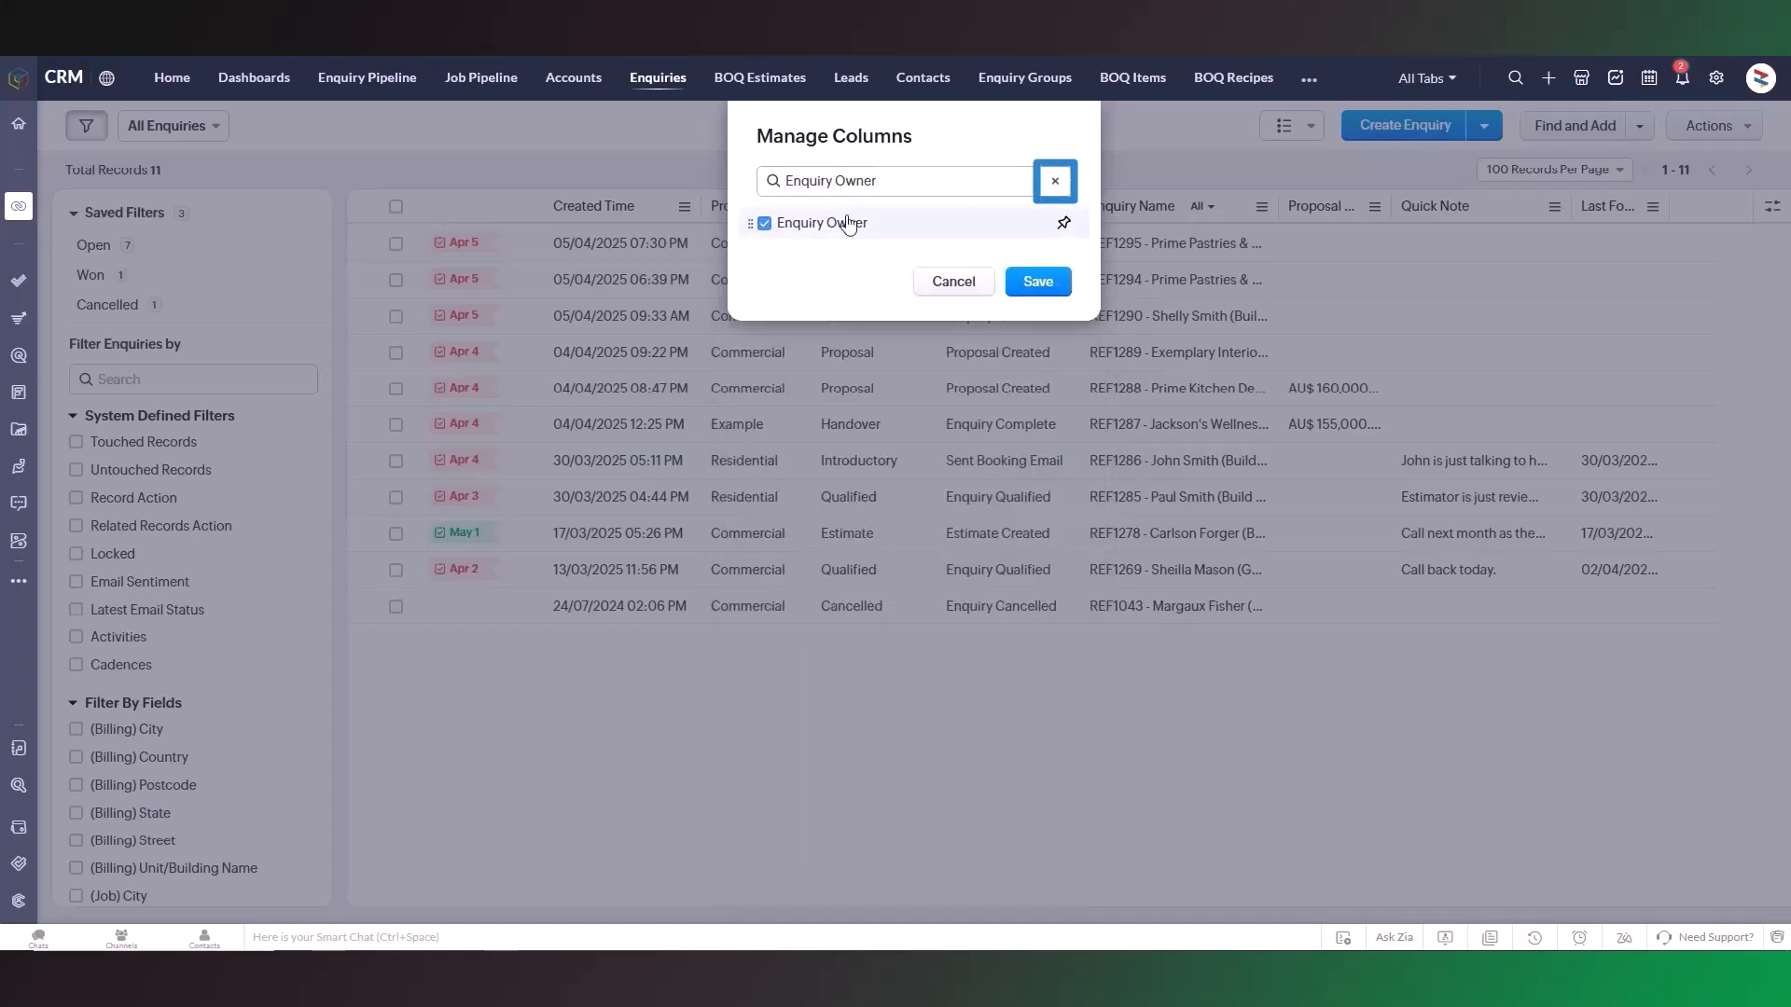
# Step: Move the Enquiry Owner column to sit after Proposal Value (Excl Tax) and save the column layout
pyautogui.click(1055, 181)
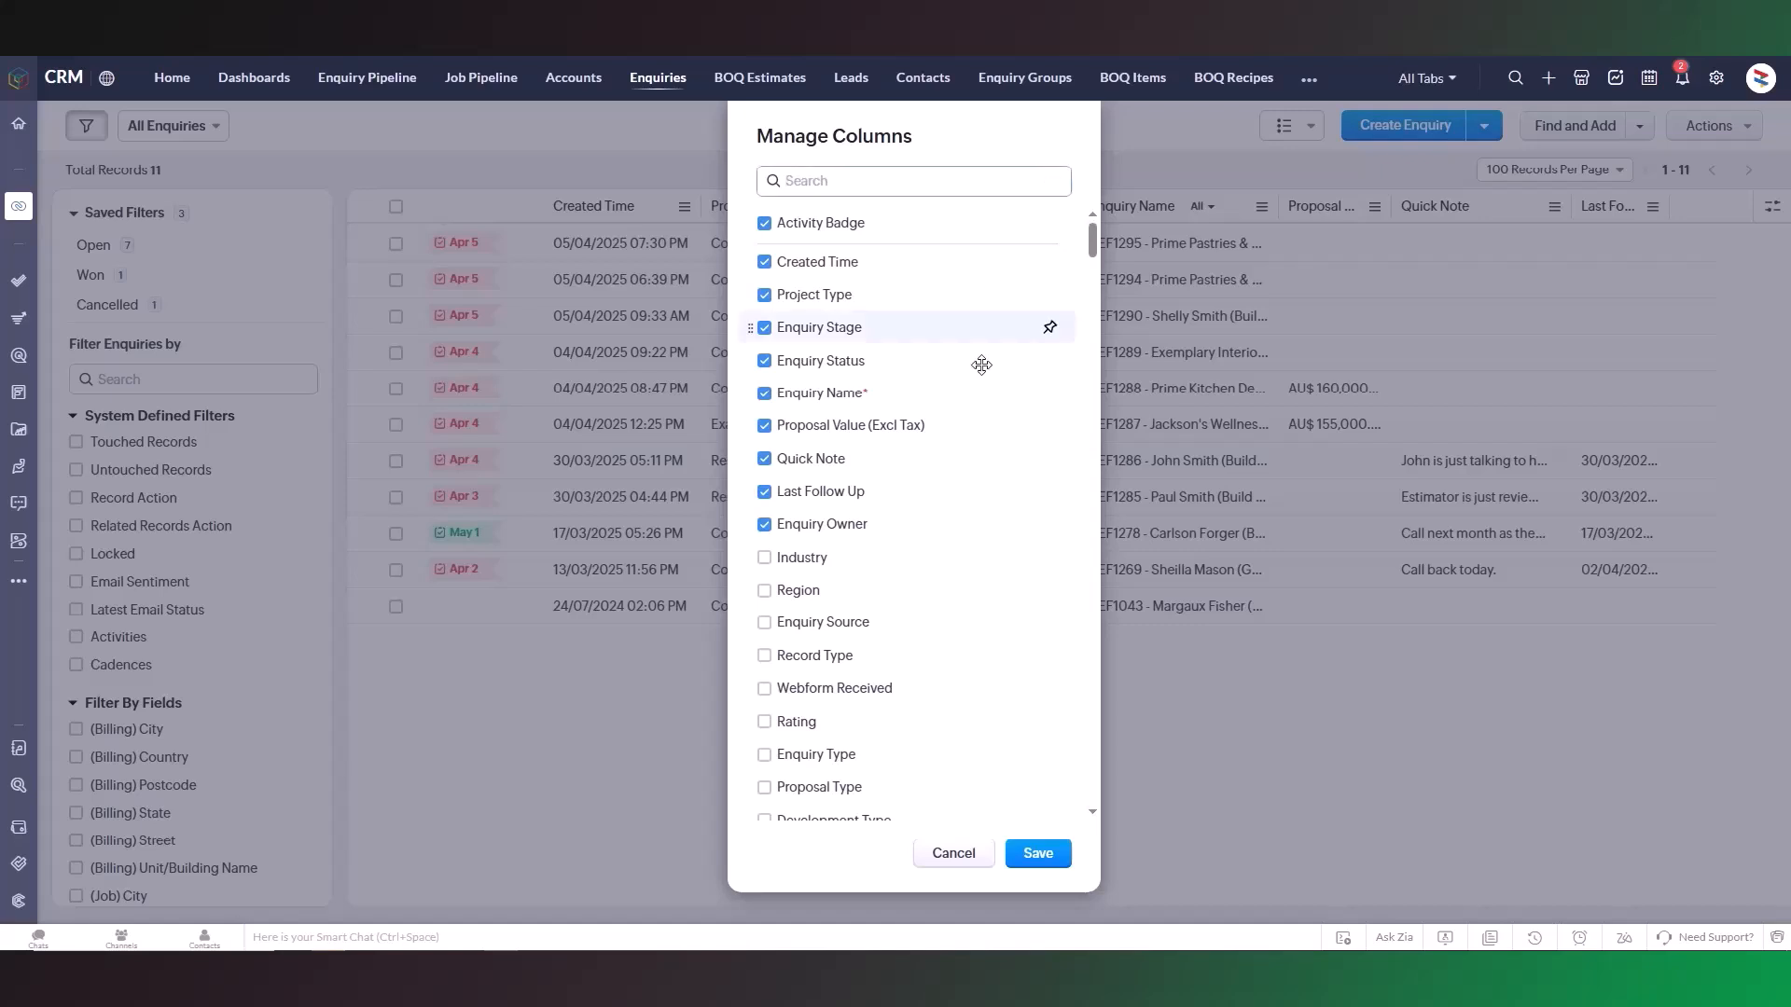
pyautogui.moveTo(924, 523); pyautogui.dragTo(938, 448)
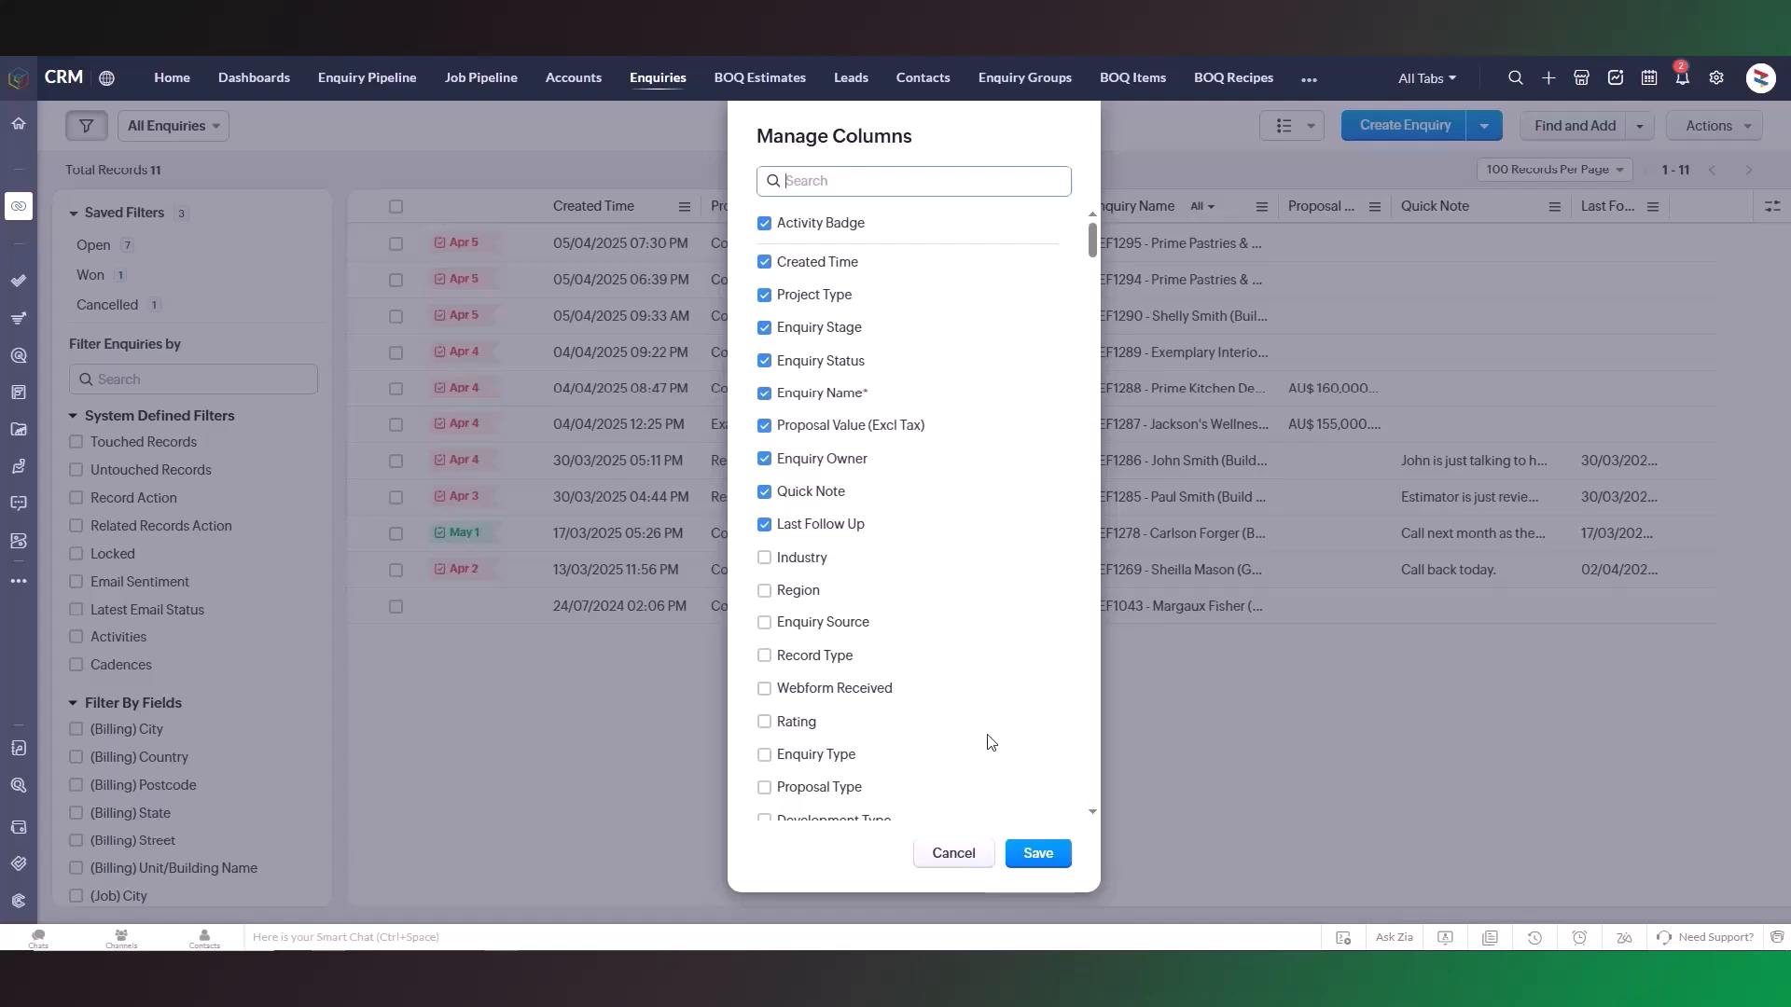
pyautogui.click(1036, 853)
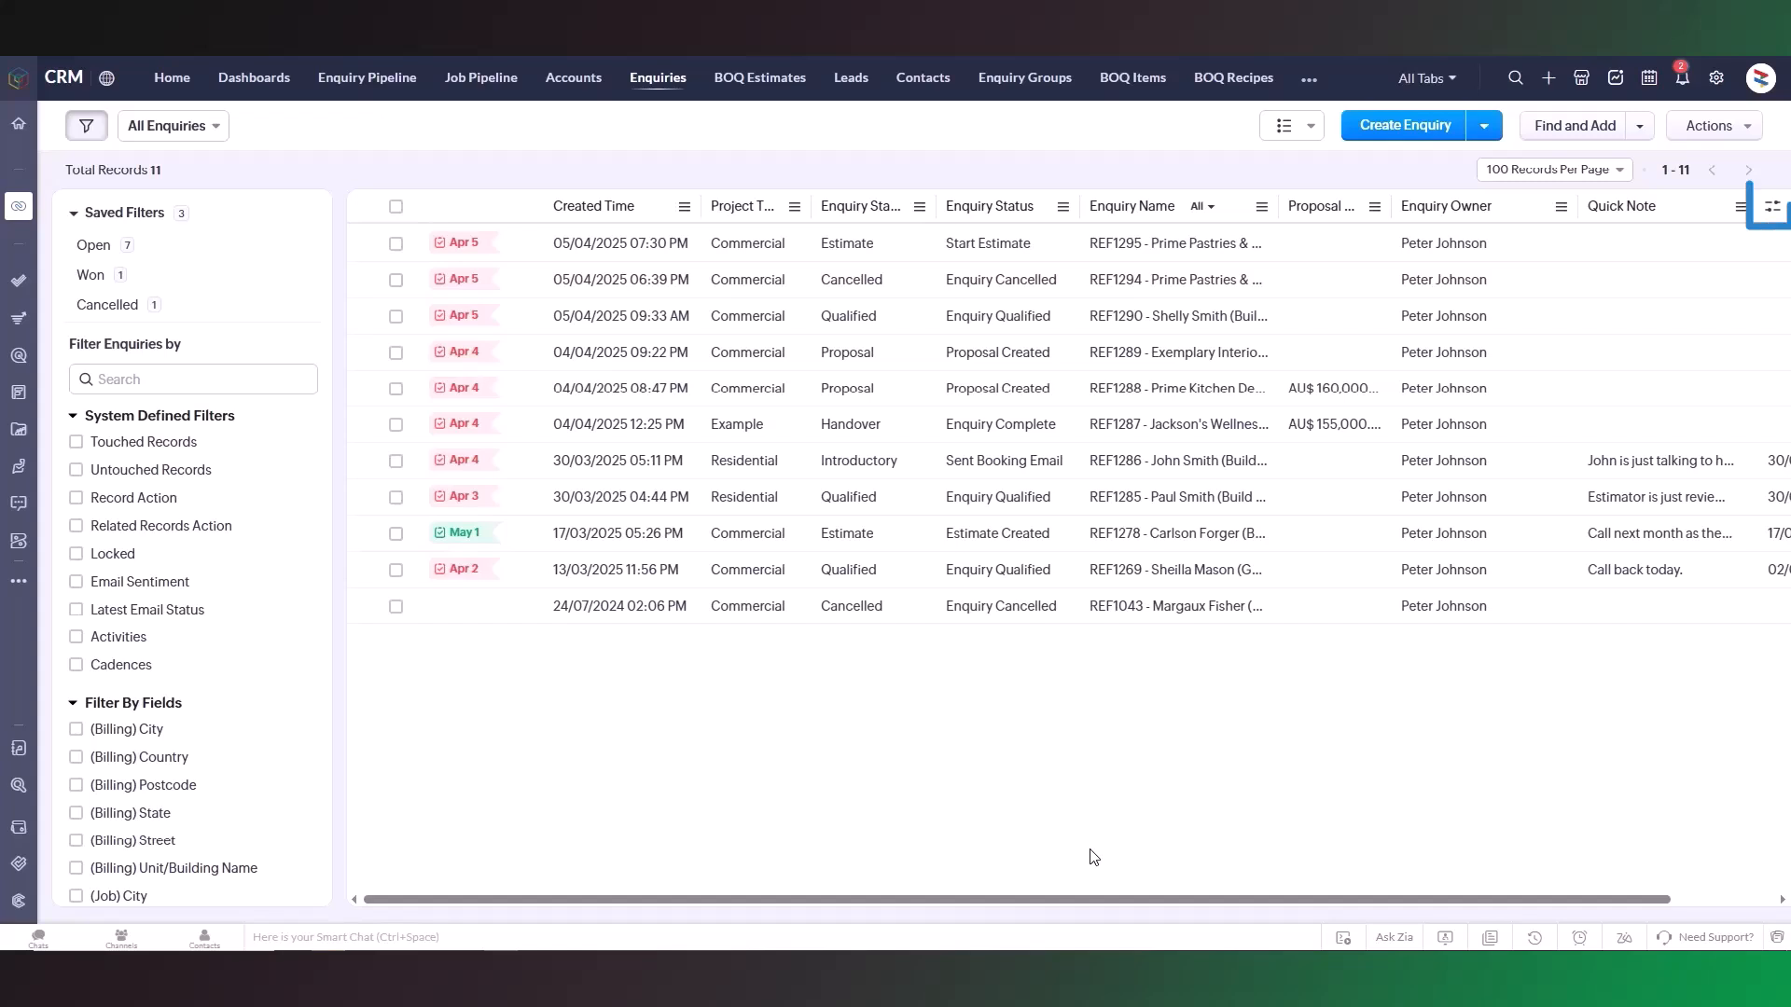
# Step: Turn on text wrapping for the enquiries table
pyautogui.click(1772, 207)
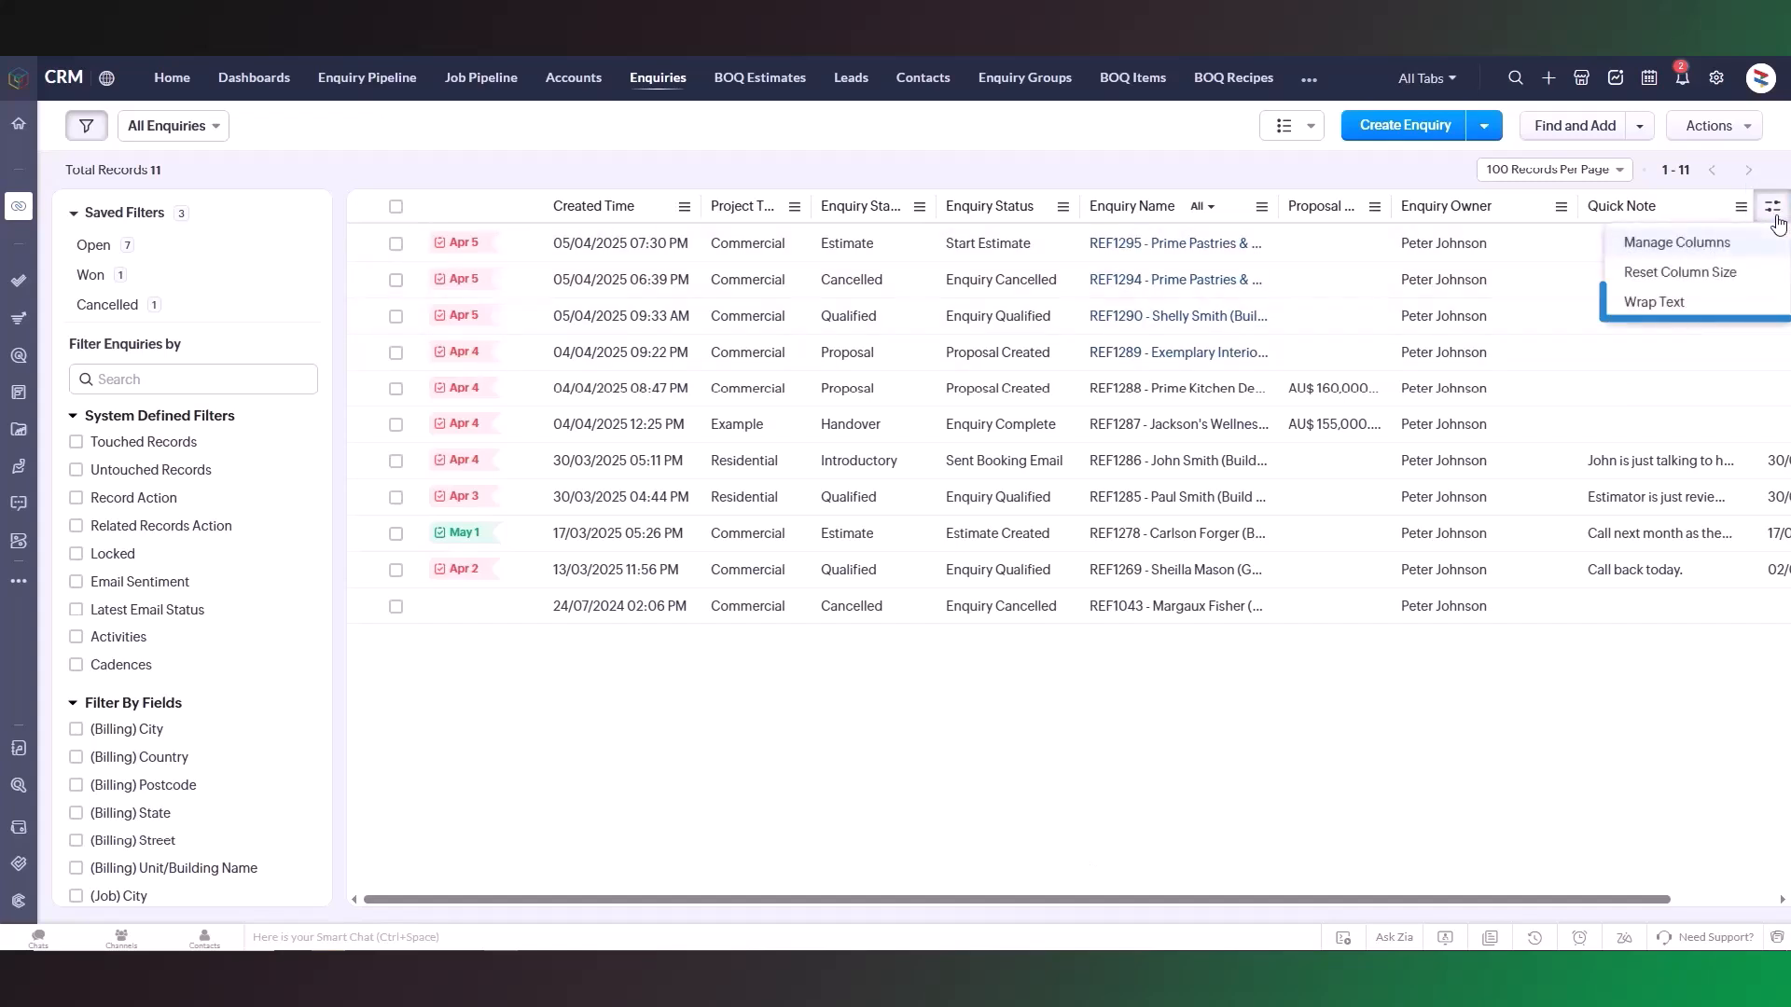
pyautogui.click(1703, 307)
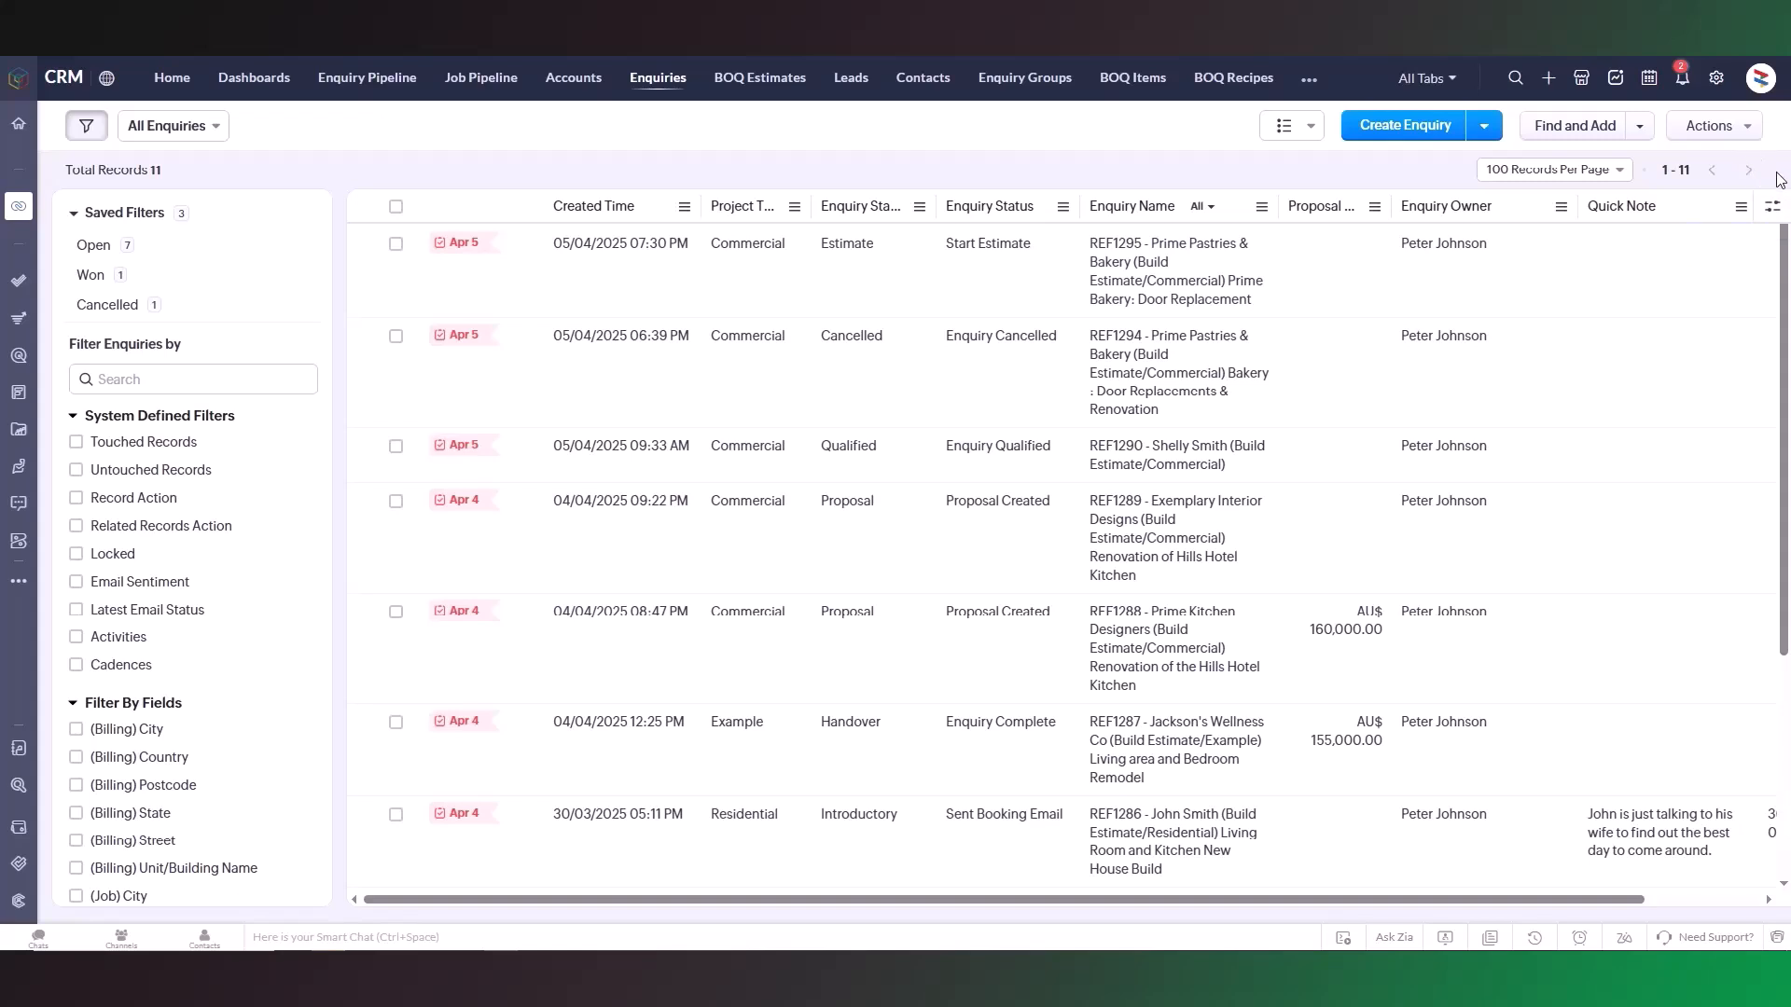
# Step: Filter enquiries by Created Time set to This Week and apply the filter
pyautogui.click(169, 378)
pyautogui.write('Created Time')
pyautogui.click(116, 511)
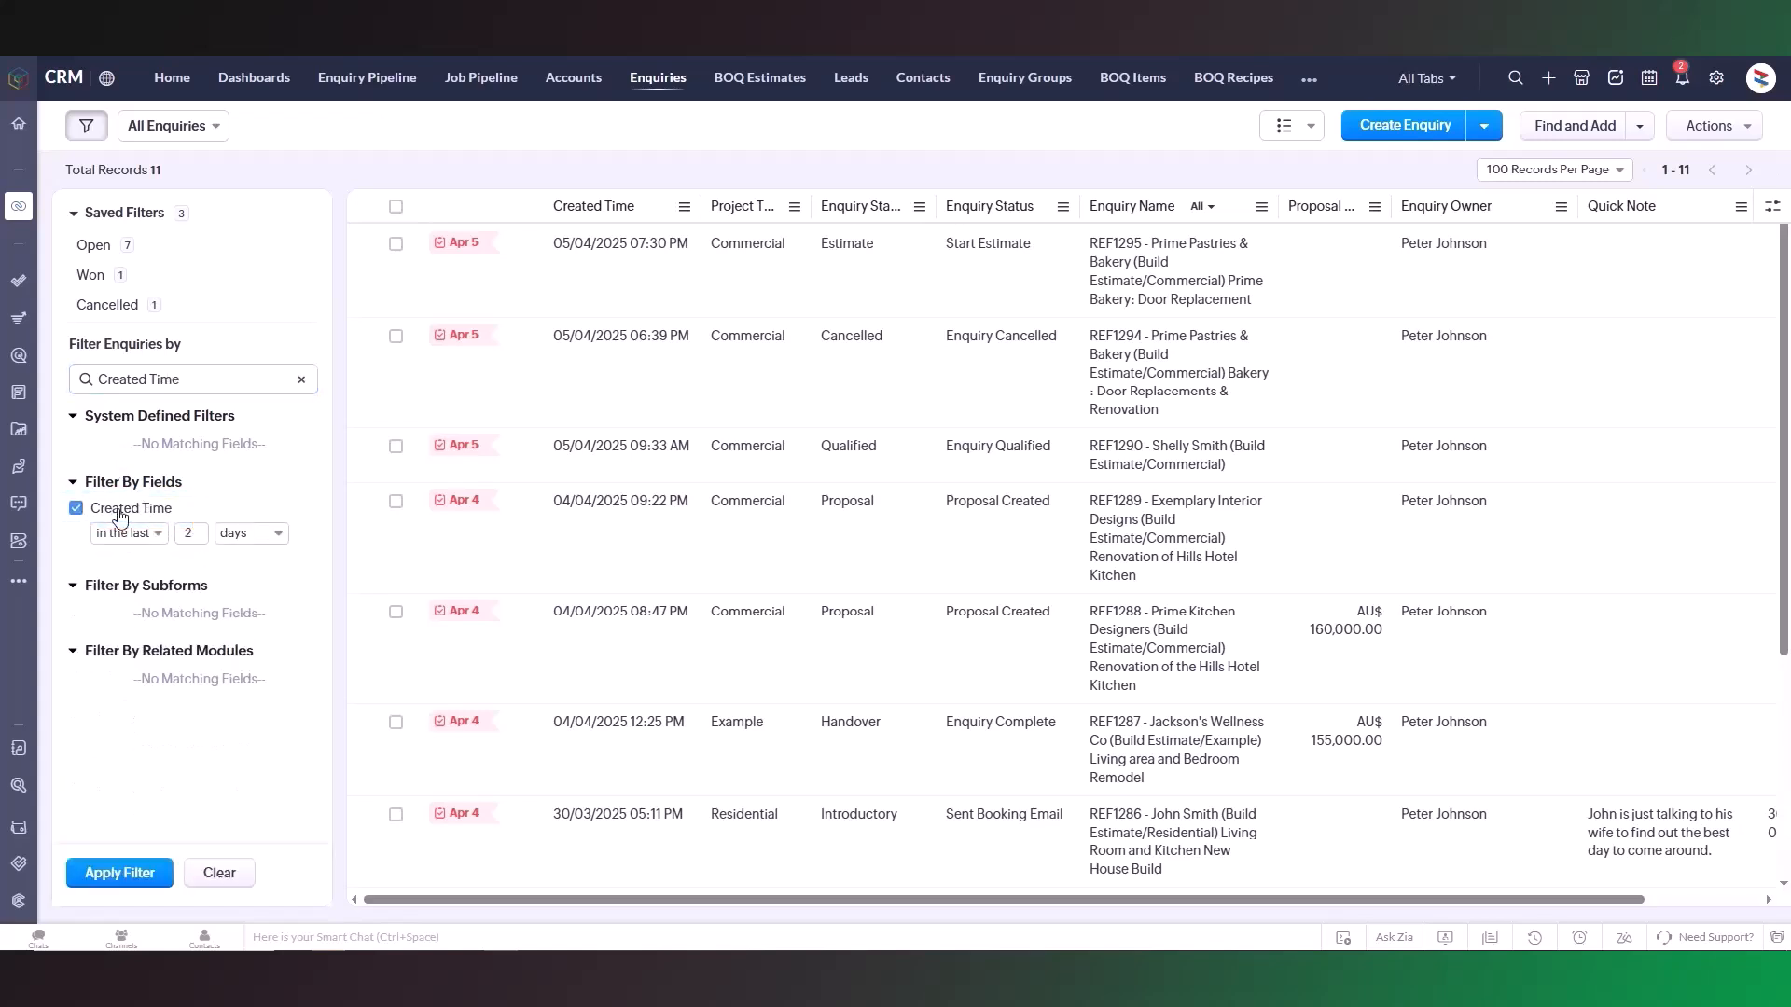
pyautogui.click(154, 534)
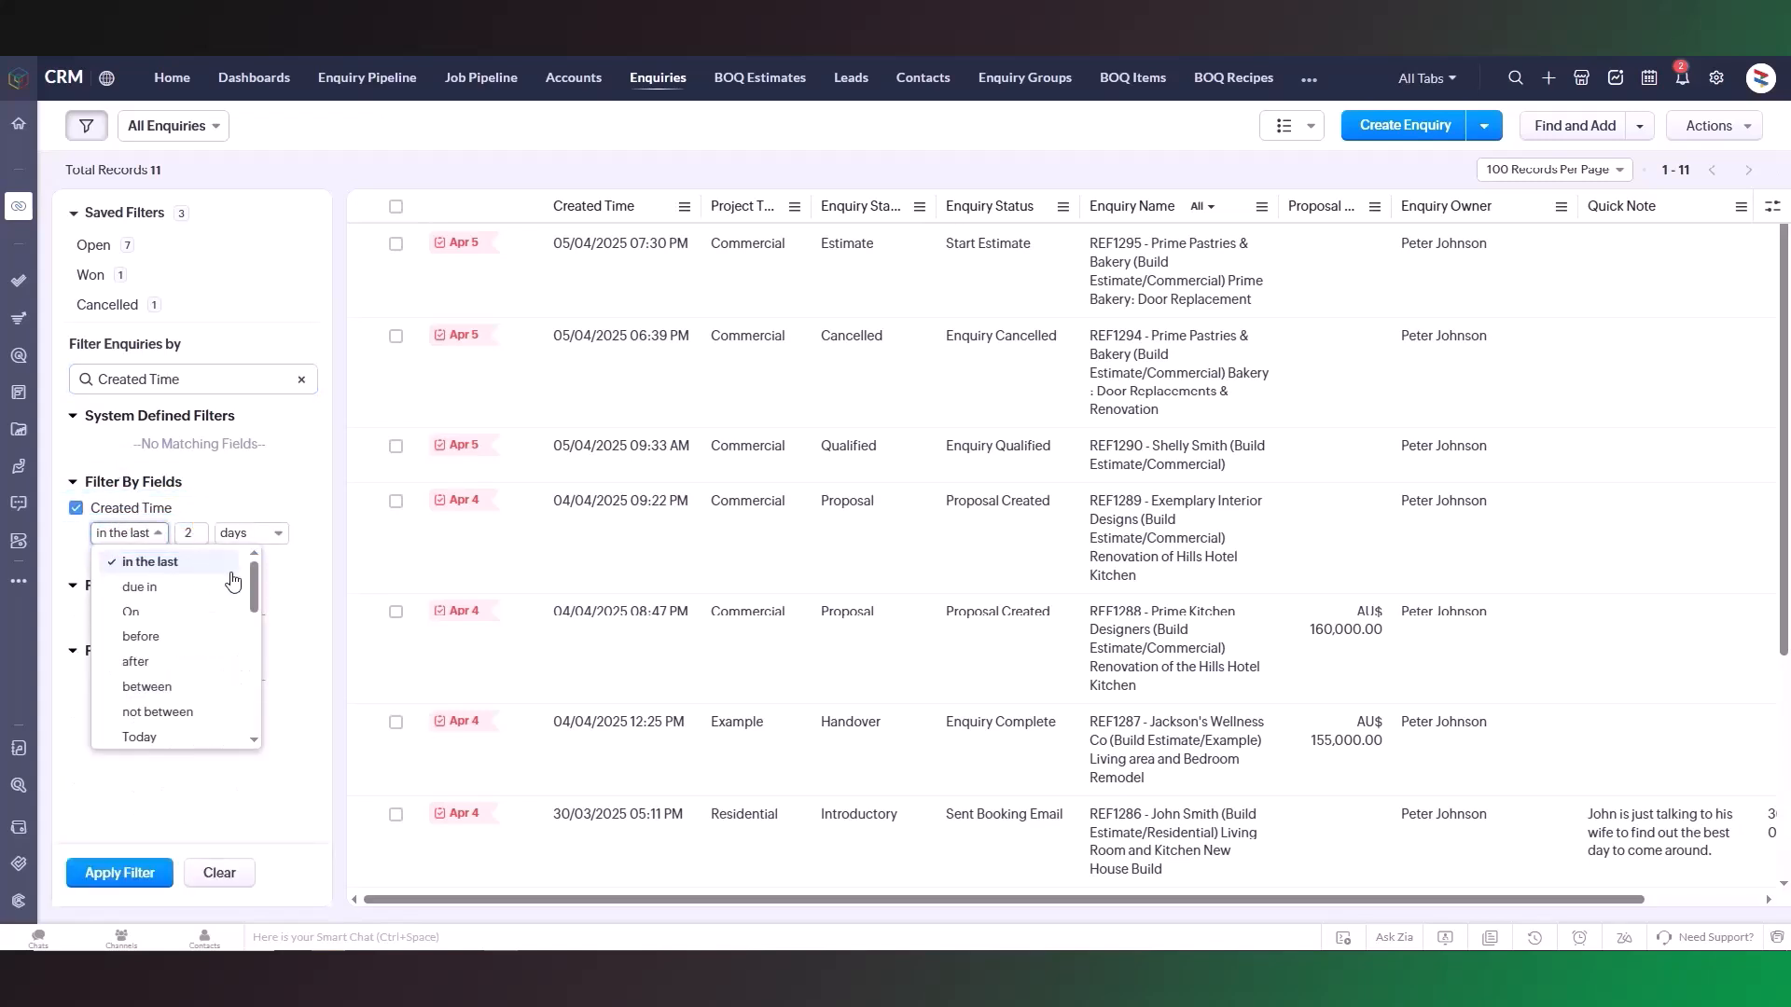
pyautogui.moveTo(256, 580); pyautogui.dragTo(263, 639)
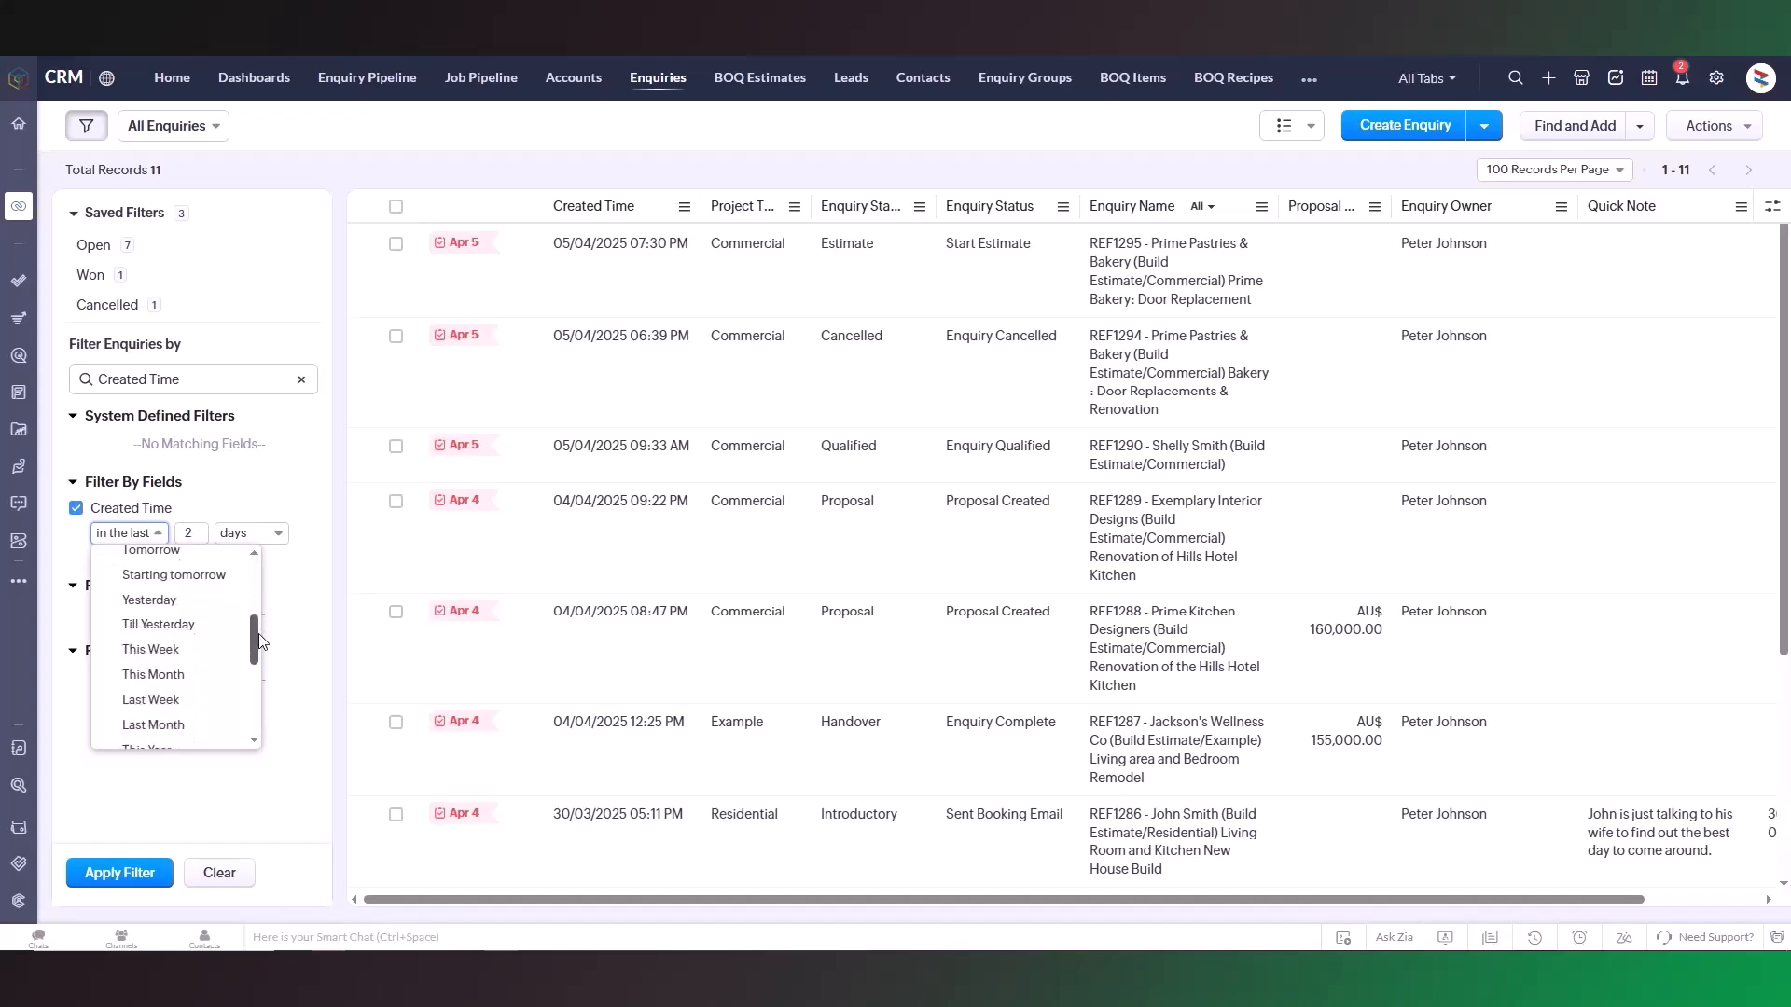
pyautogui.click(220, 655)
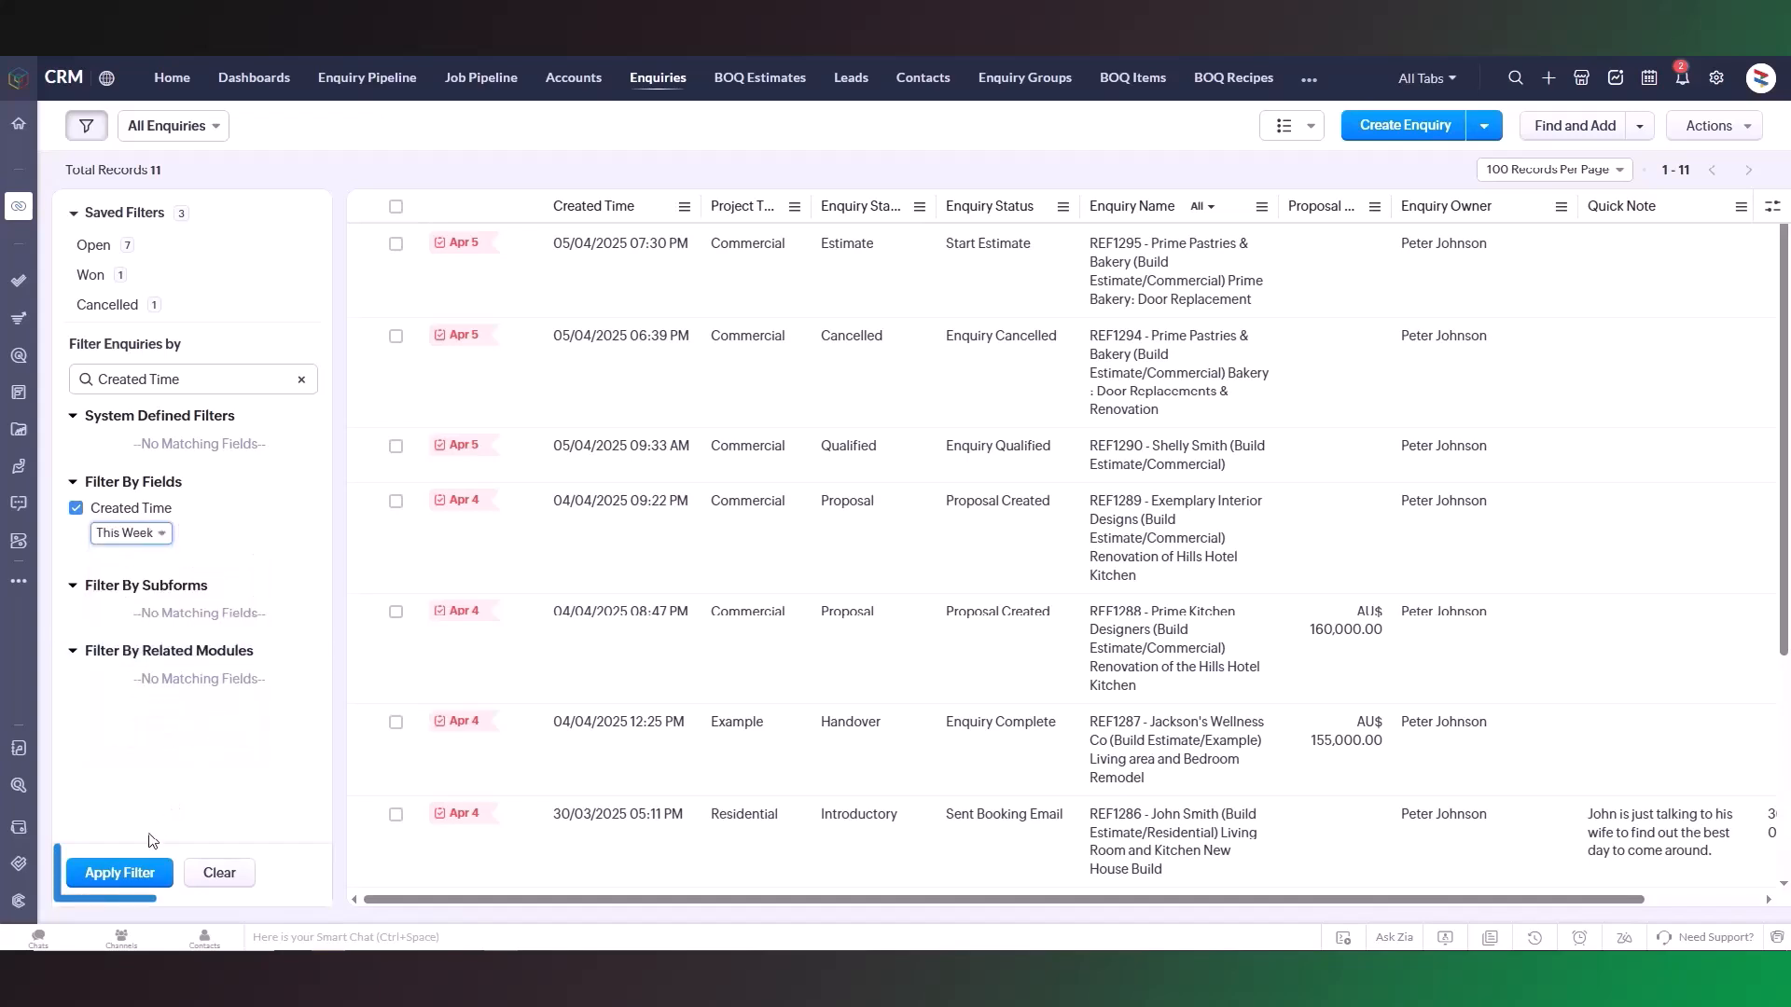
pyautogui.click(124, 875)
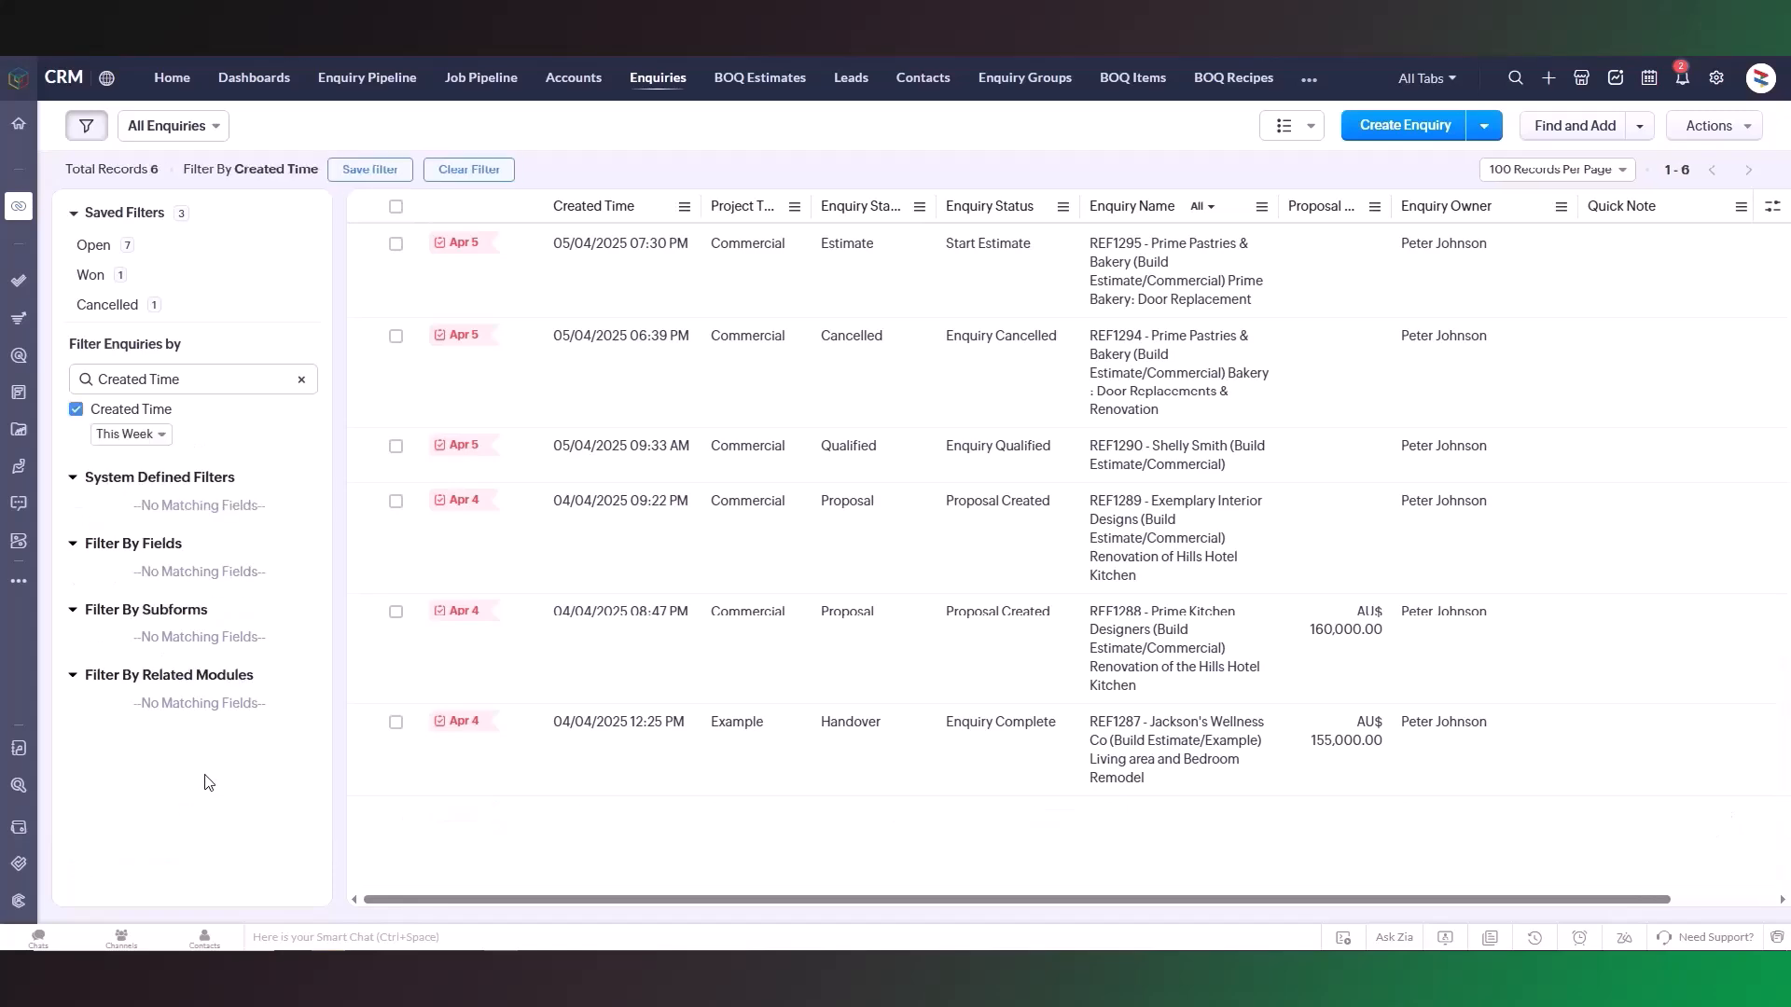
# Step: Save the filter as "Created This Week" and move it just below Open in the saved filters list
pyautogui.click(370, 169)
pyautogui.write('Created This Week')
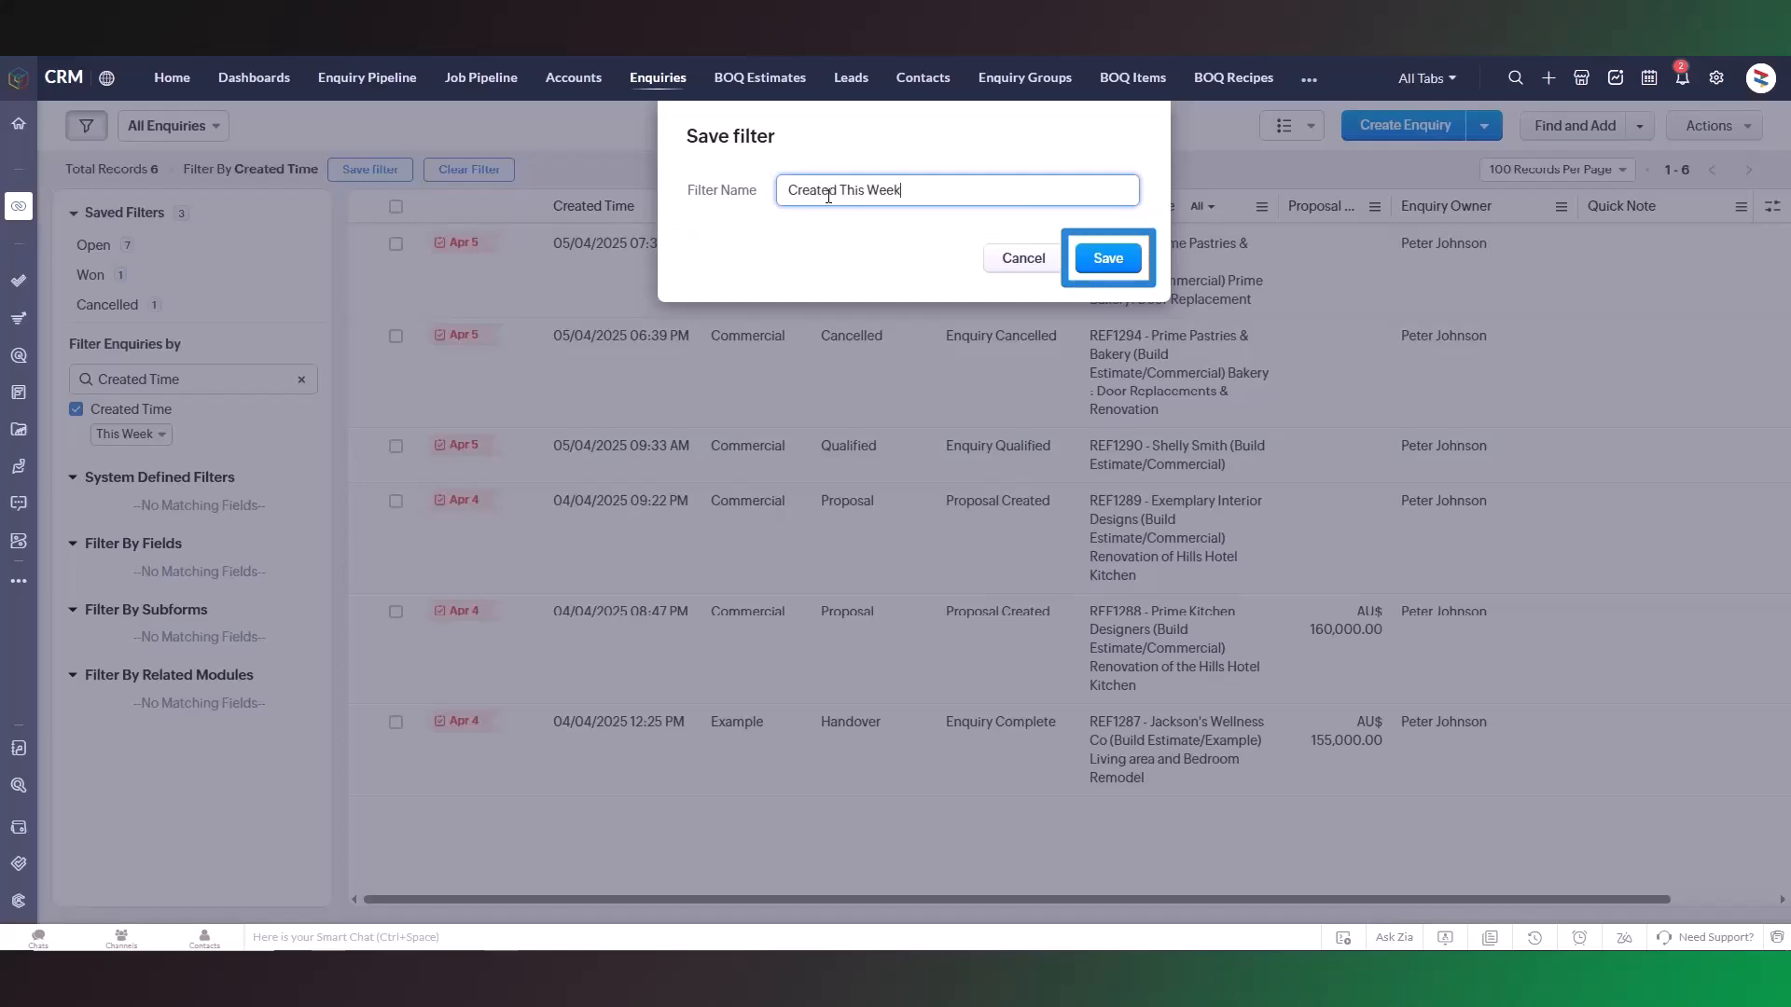
pyautogui.click(1094, 258)
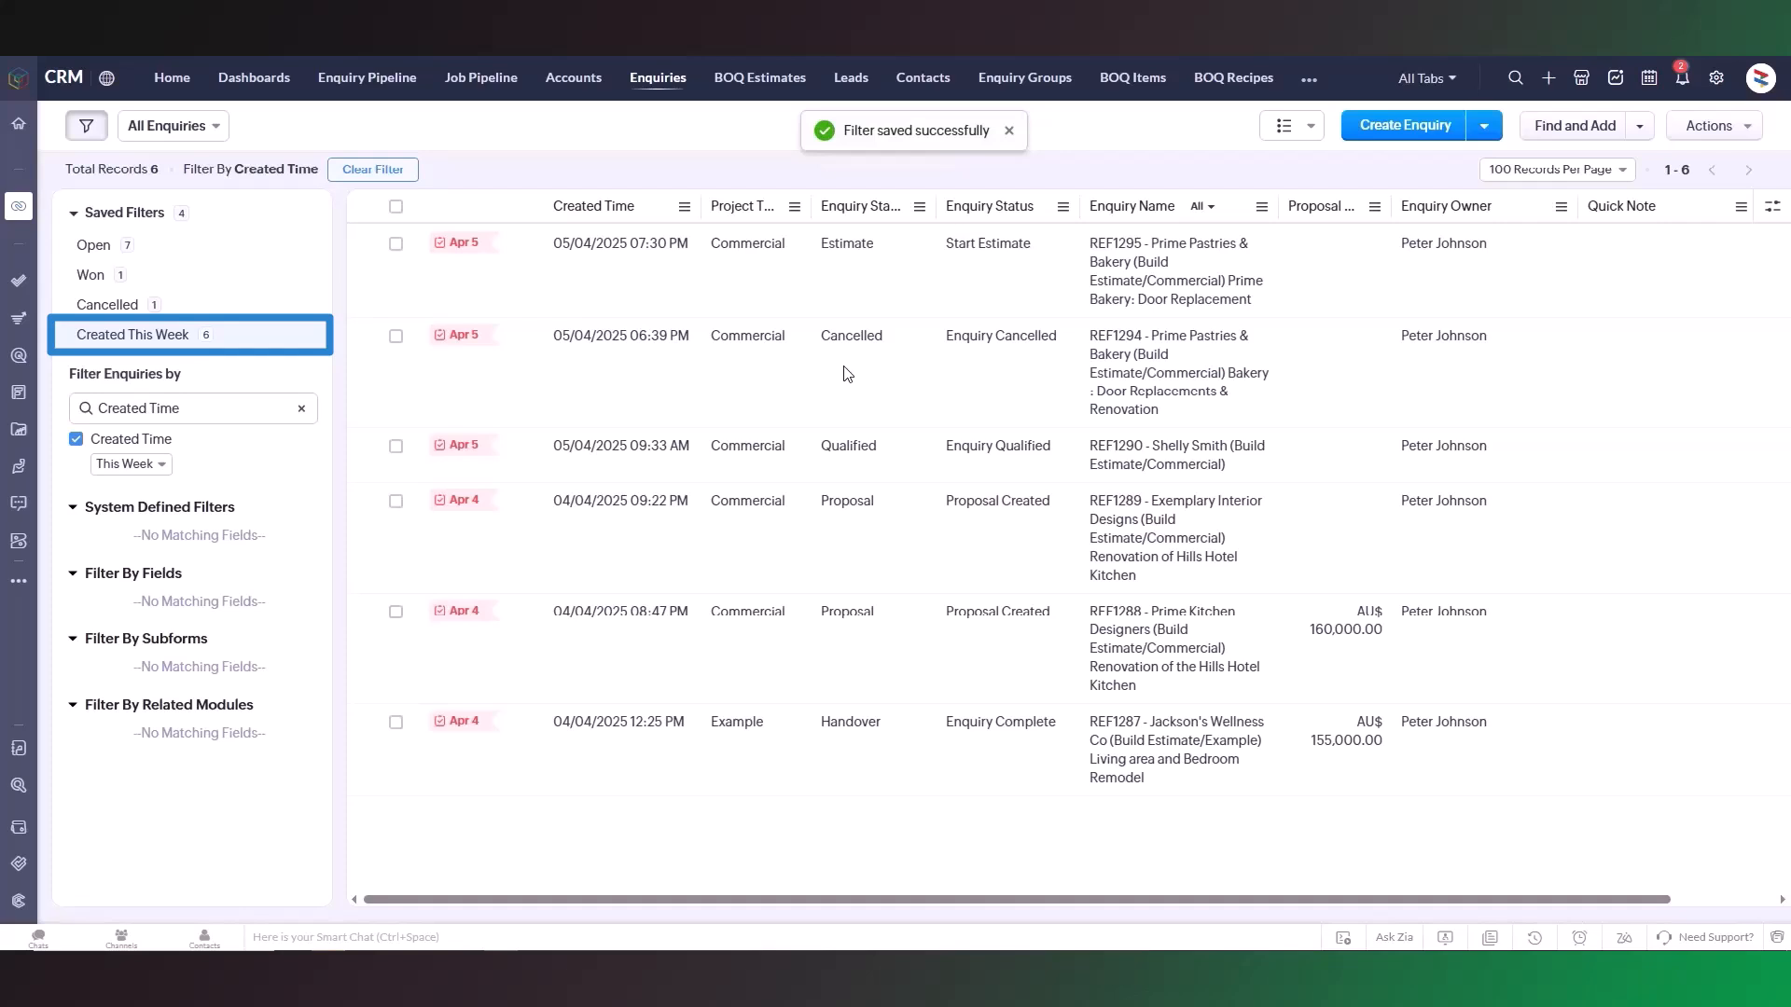
pyautogui.moveTo(64, 332); pyautogui.dragTo(69, 280)
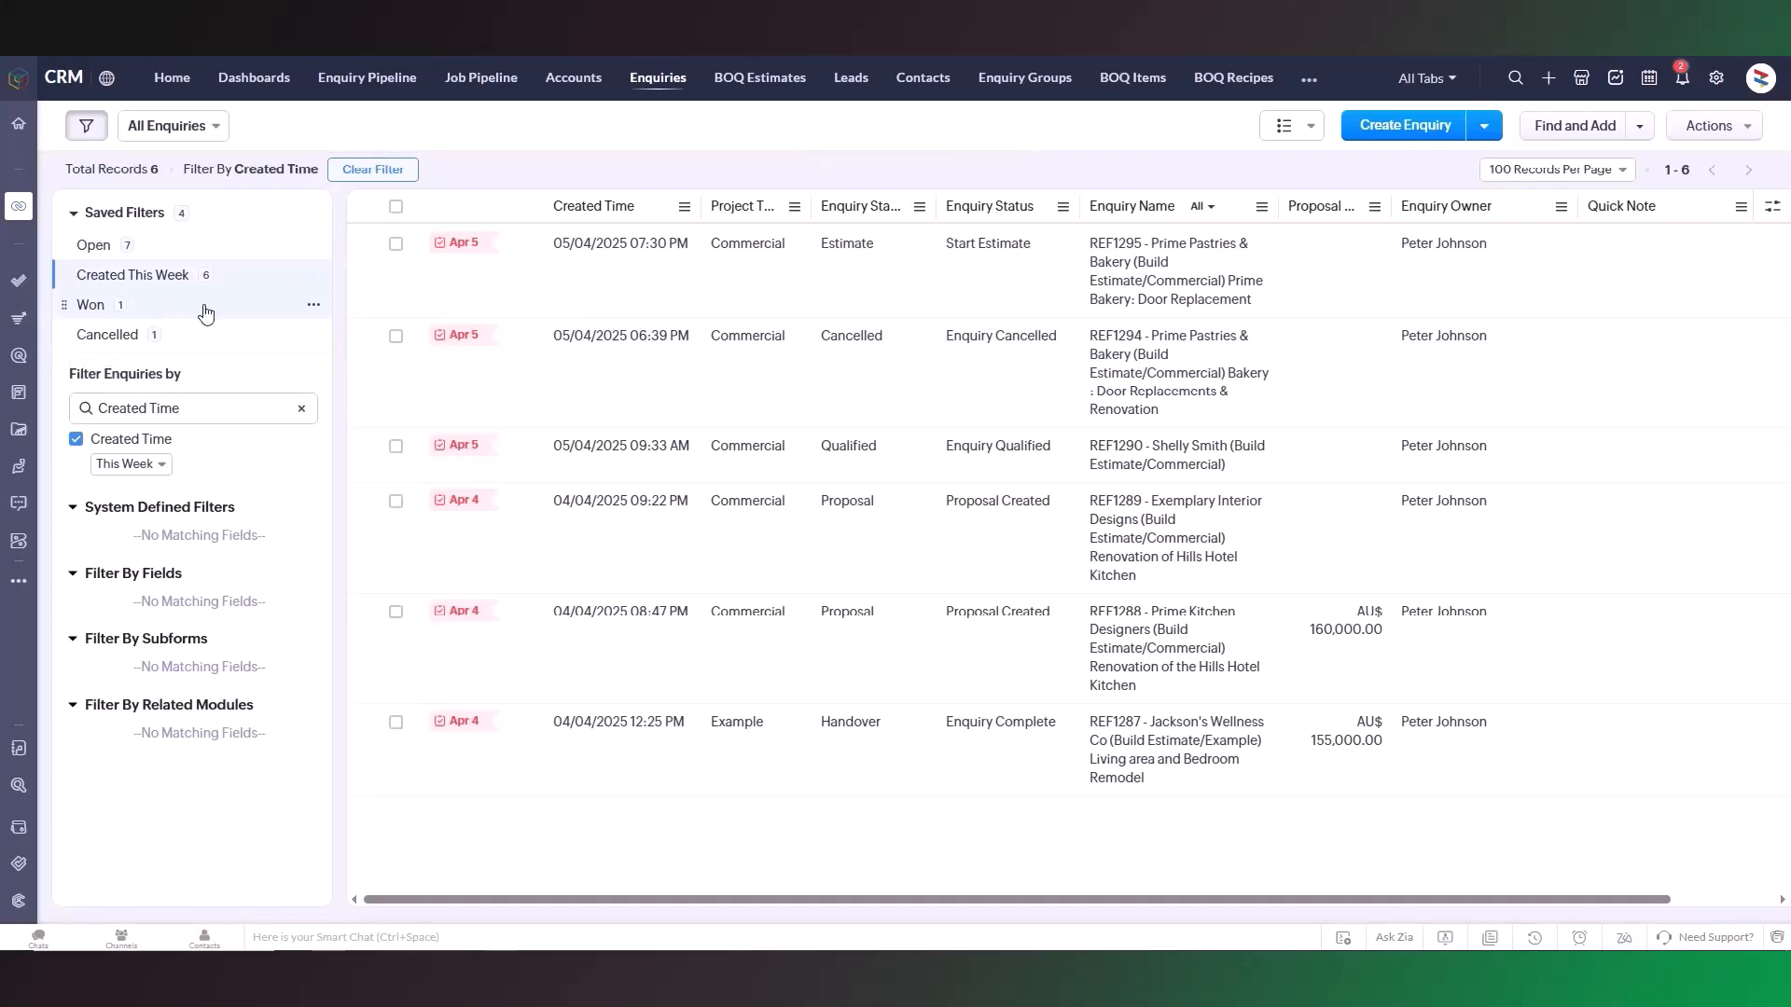
# Step: Add a Rating filter for Hot, Warm and Cold and apply it alongside the Created Time filter
pyautogui.click(302, 408)
pyautogui.write('Rating')
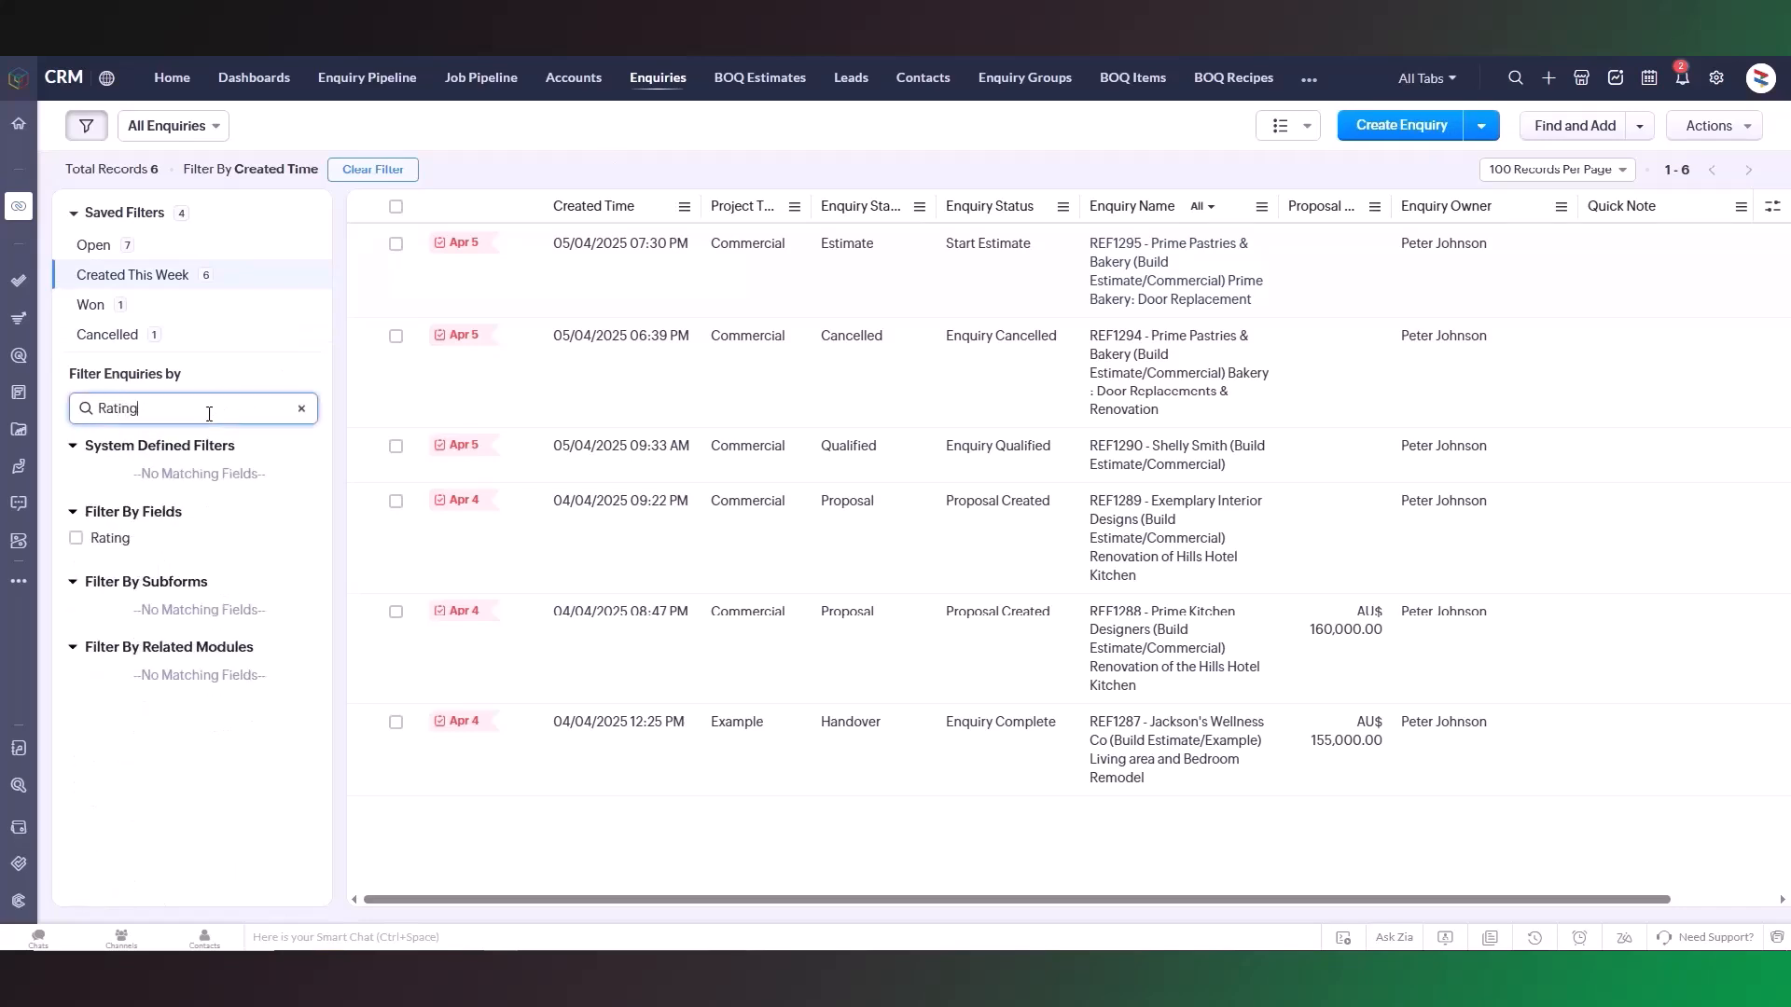
pyautogui.click(76, 539)
pyautogui.click(204, 593)
pyautogui.click(131, 606)
pyautogui.click(208, 628)
pyautogui.click(229, 640)
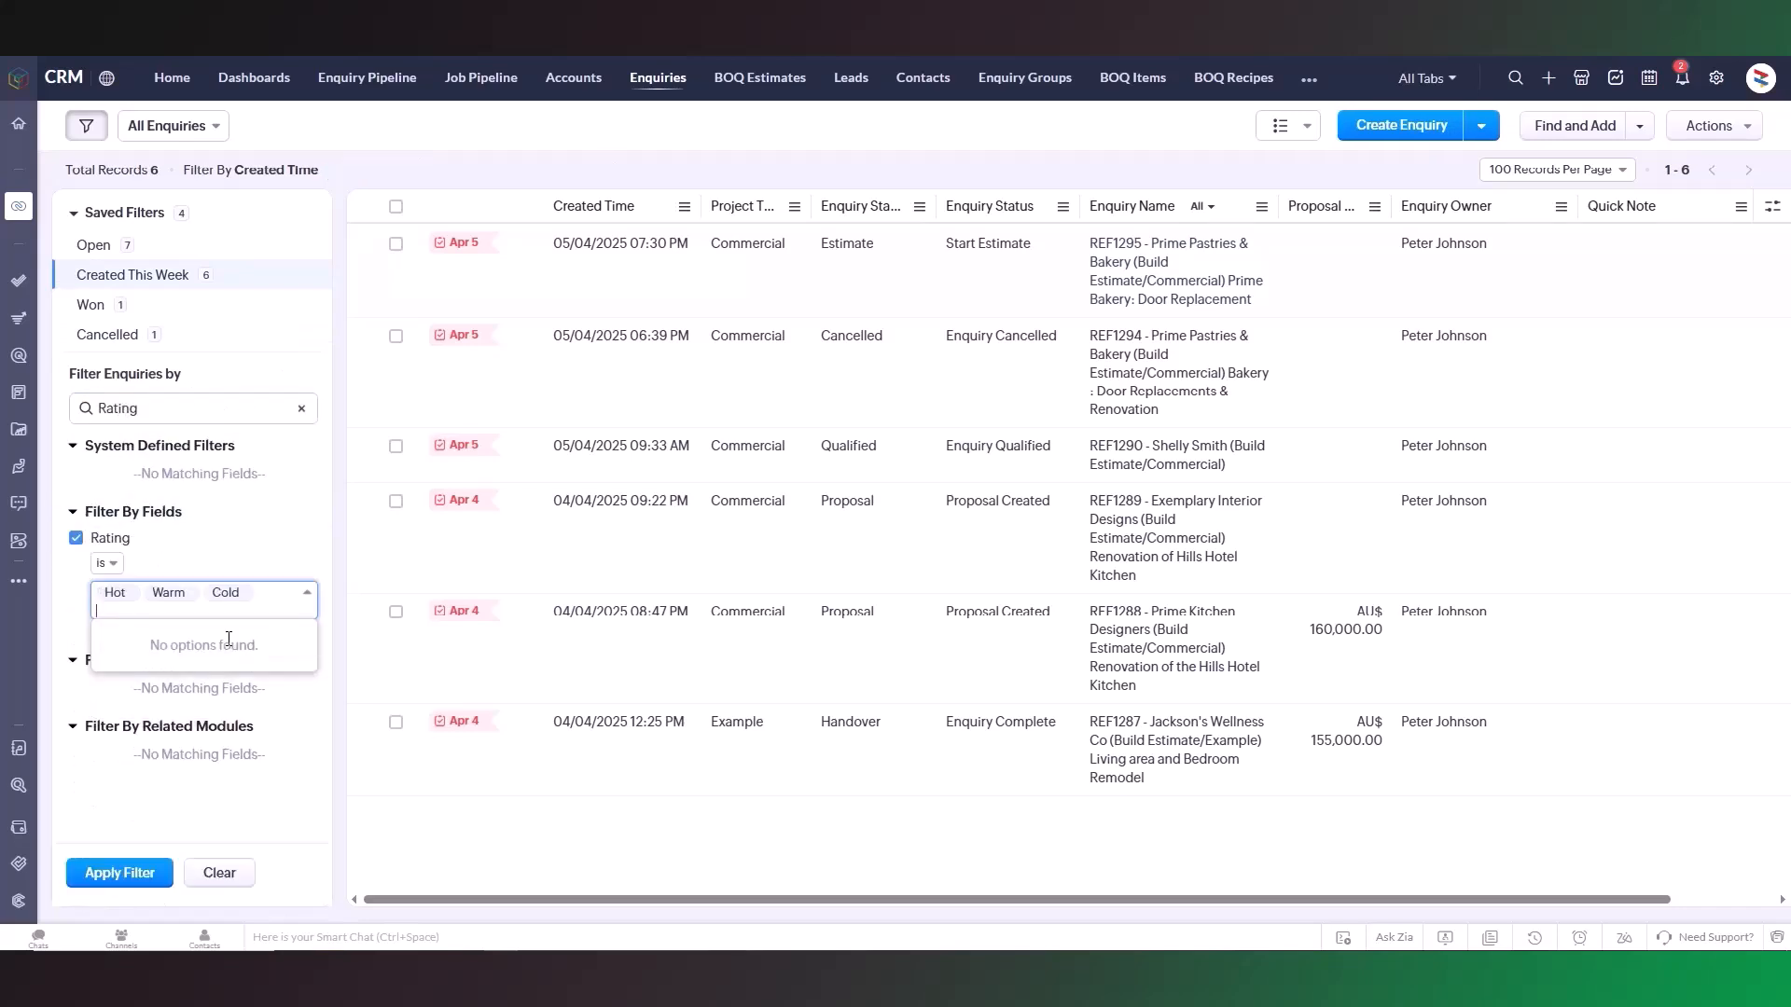
pyautogui.click(140, 804)
pyautogui.click(133, 875)
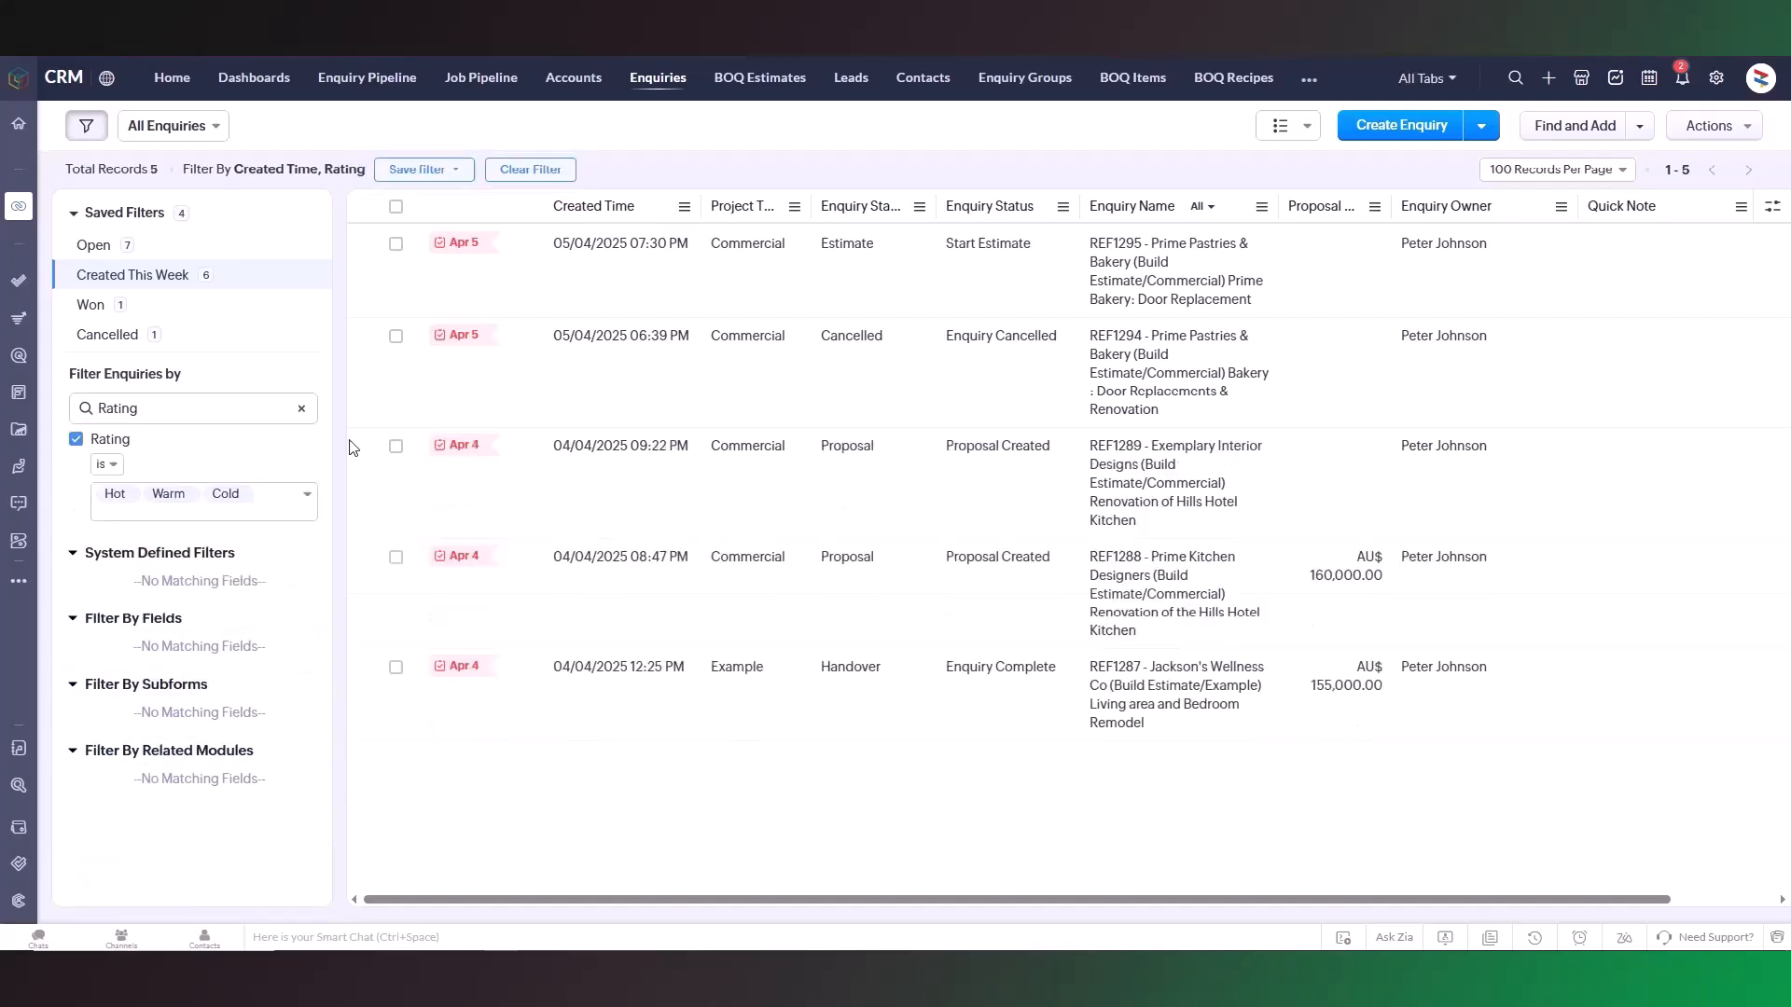
# Step: Remove the Rating filter and reapply the remaining filter
pyautogui.click(464, 180)
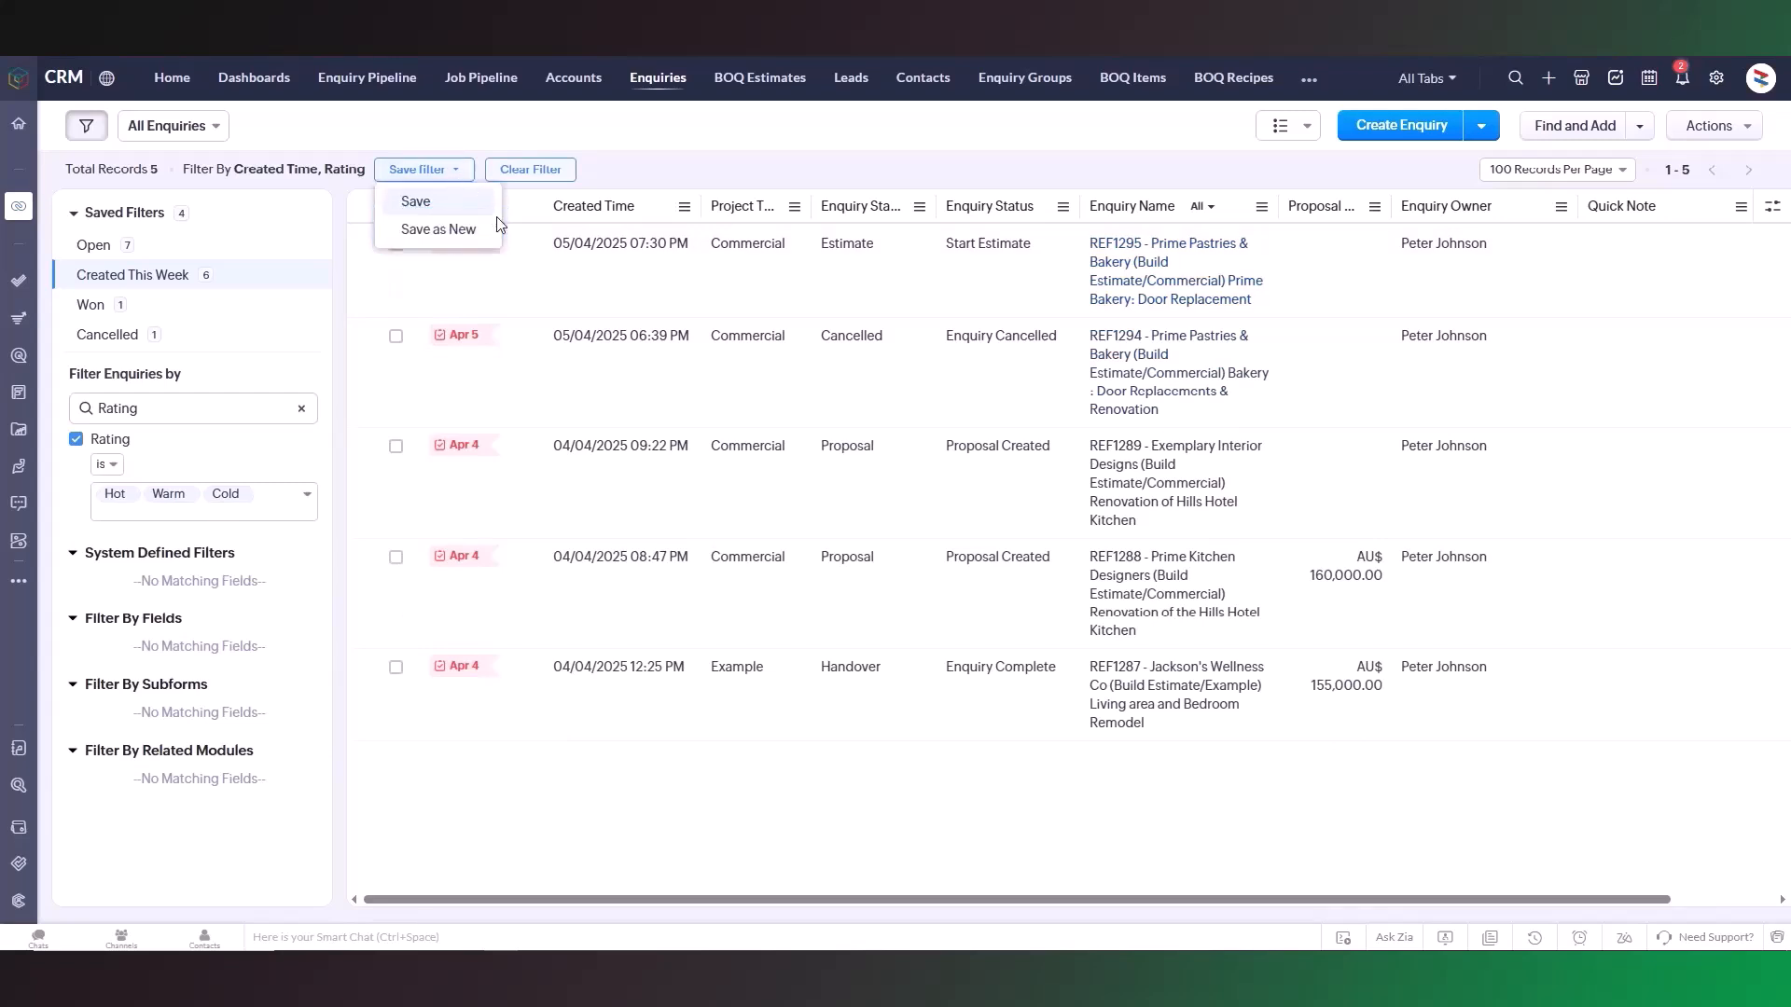
pyautogui.click(457, 170)
pyautogui.click(78, 441)
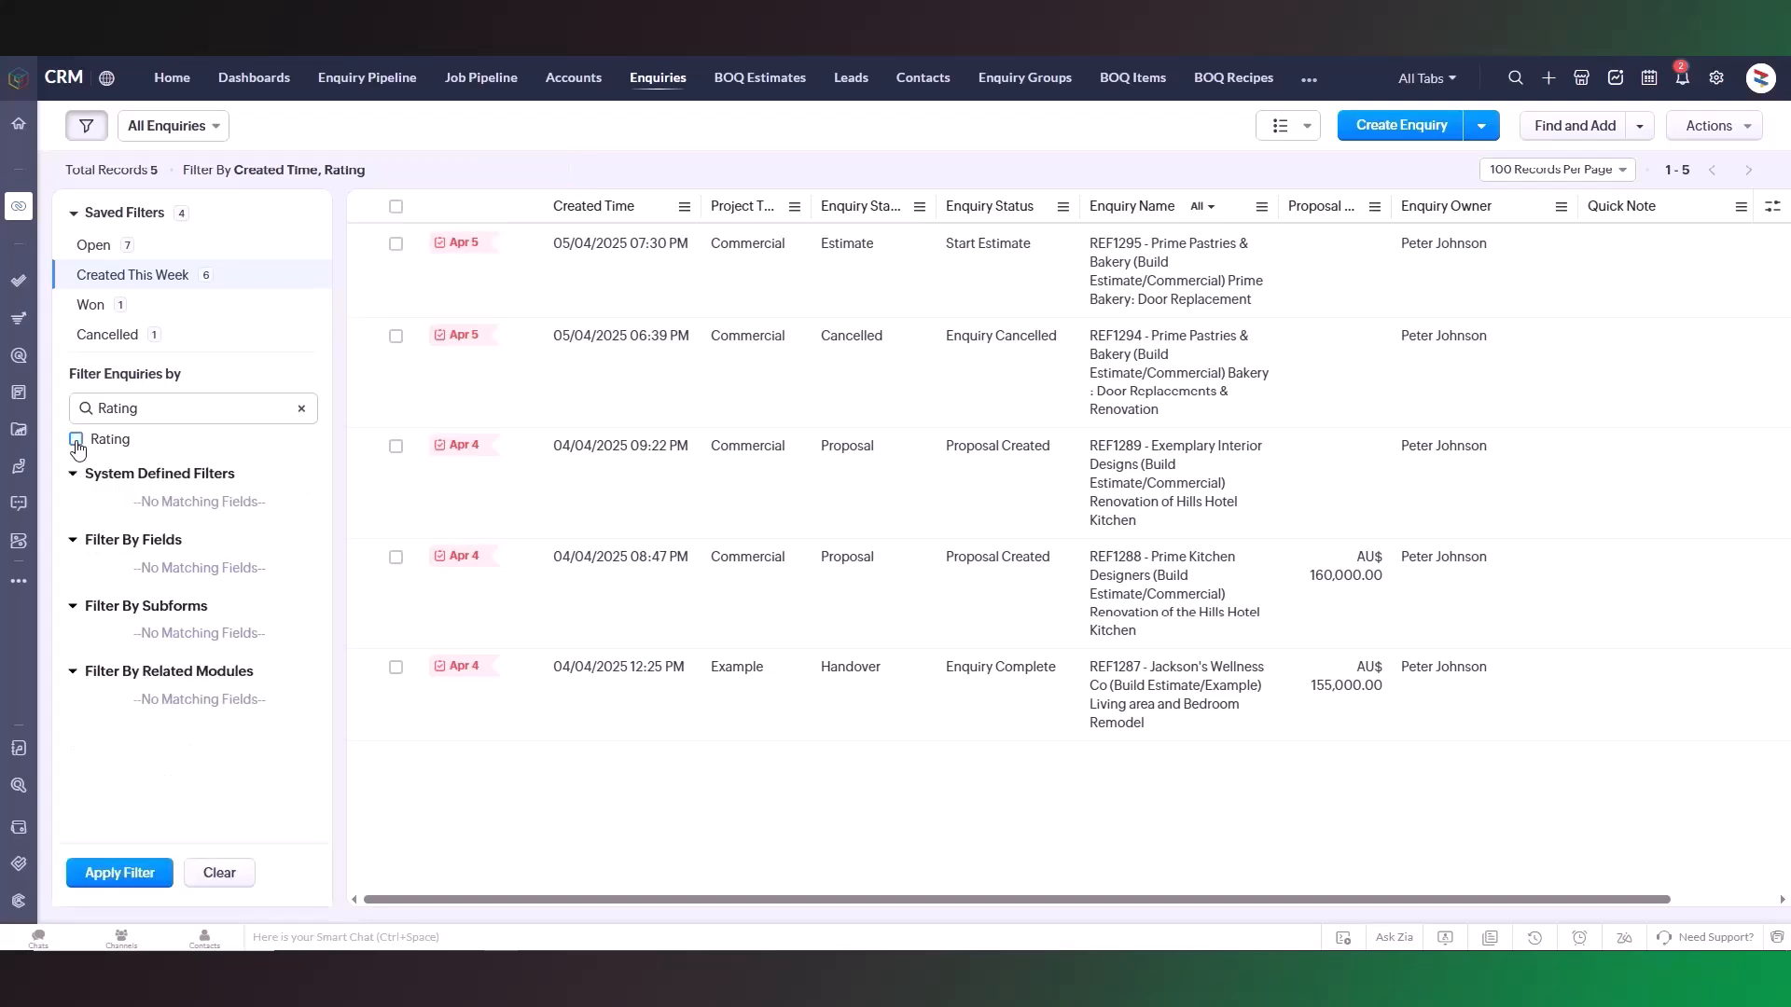
pyautogui.click(122, 882)
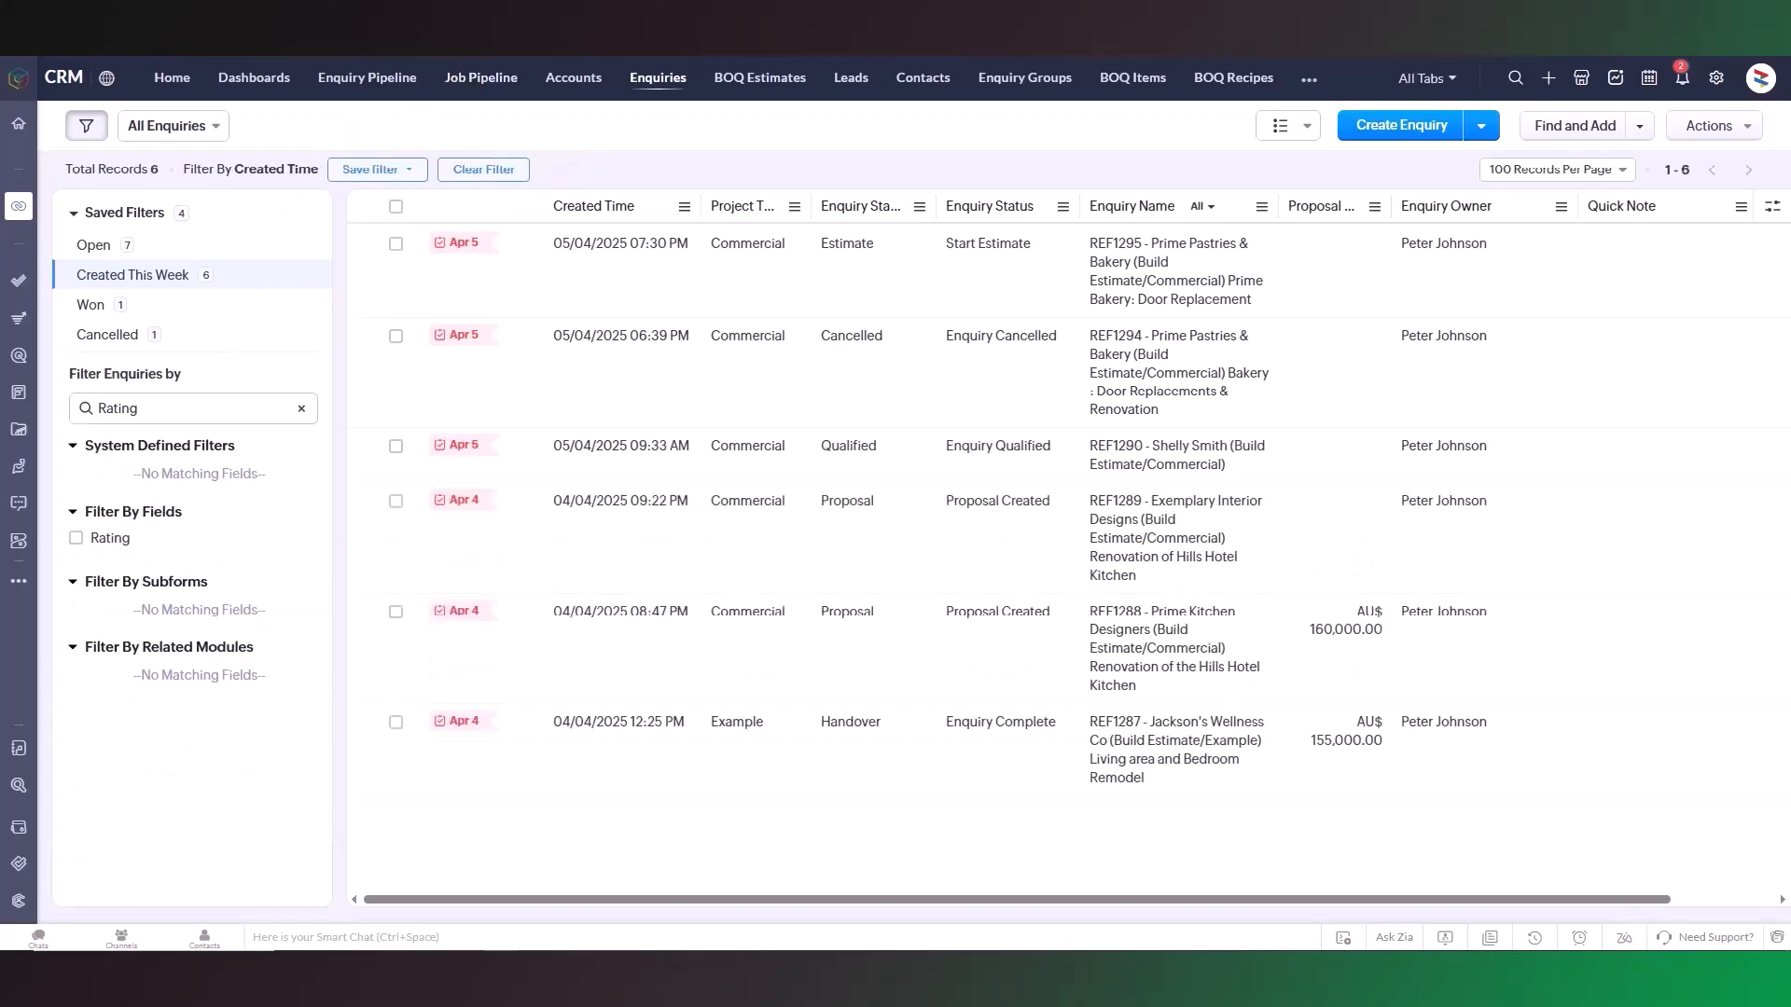
# Step: Browse the list of enquiry views
pyautogui.click(217, 127)
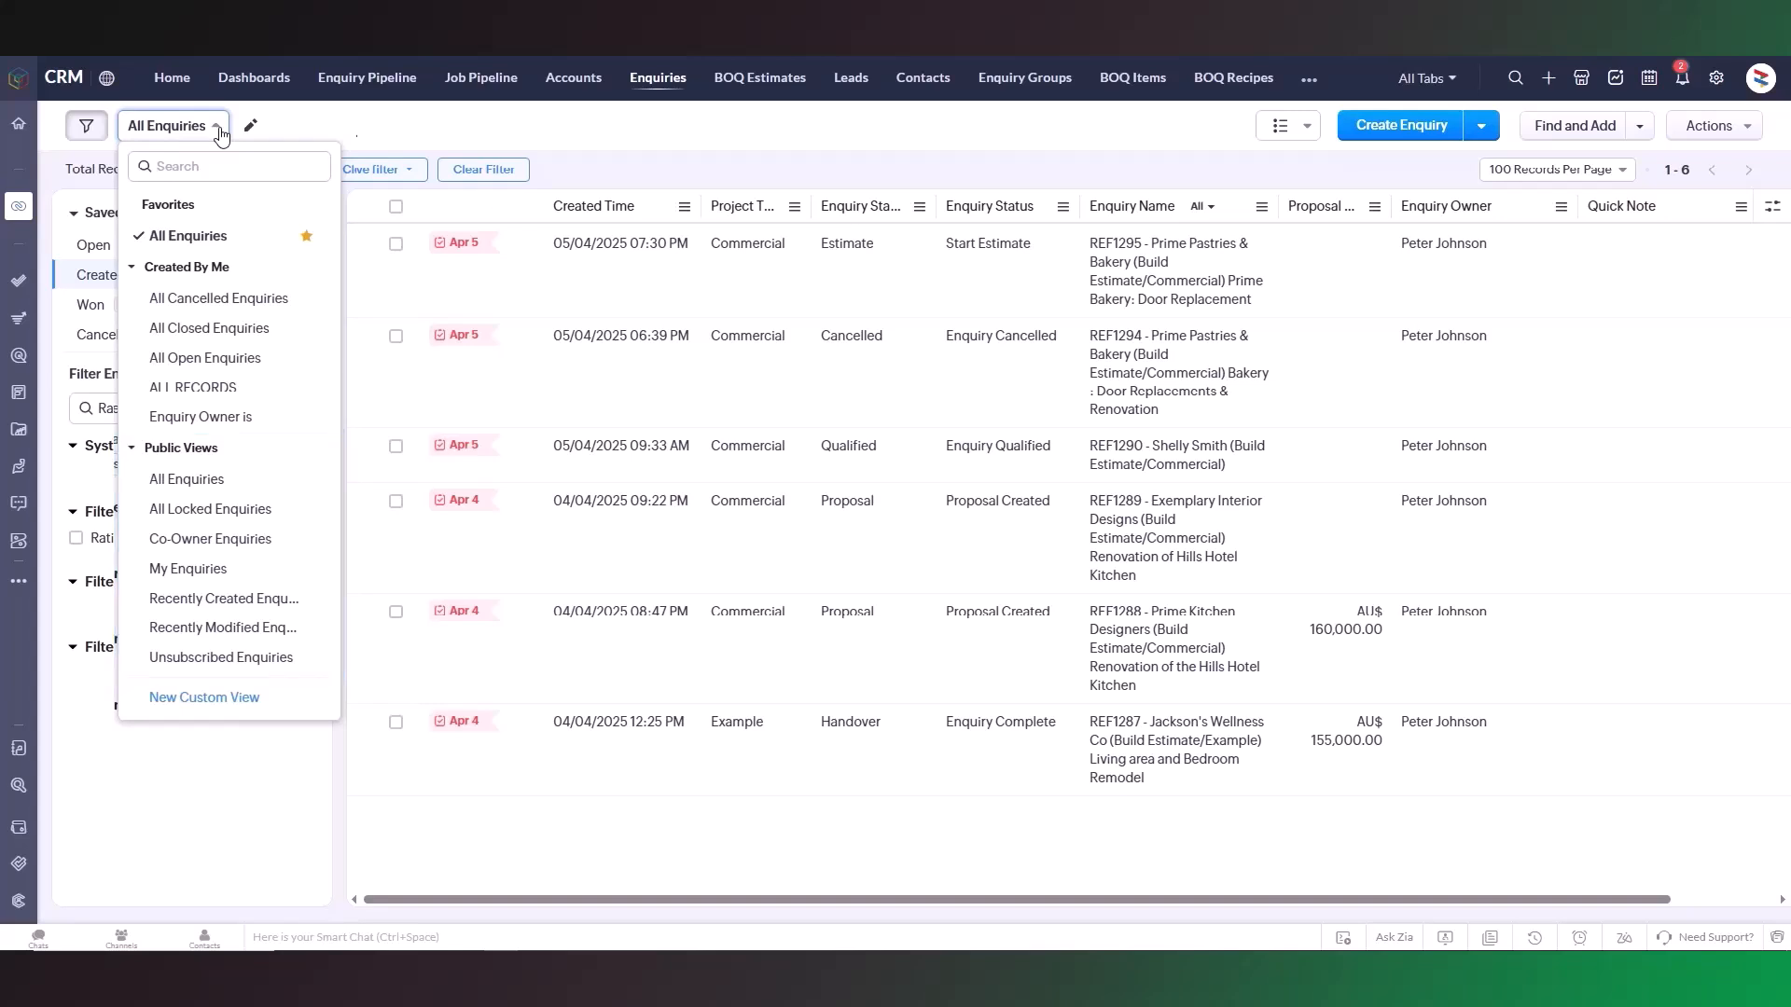
pyautogui.moveTo(312, 397)
pyautogui.click(207, 131)
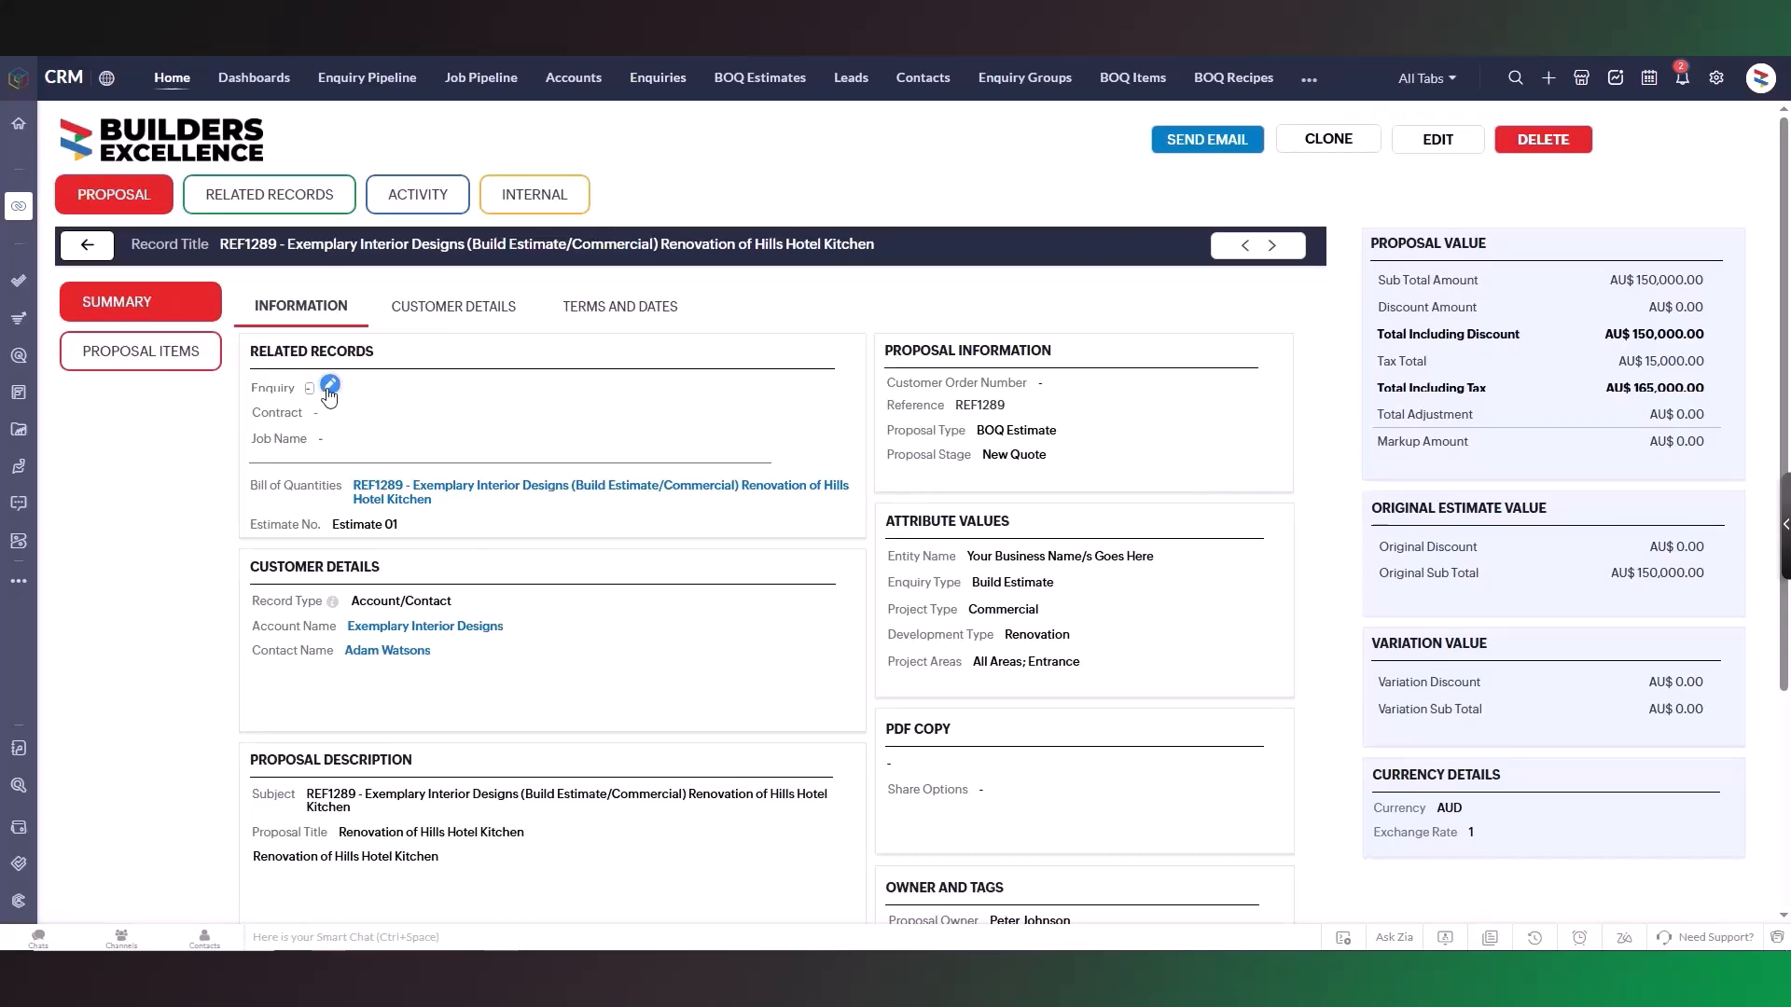
# Step: Open the Enquiry lookup from the proposal's related records to choose an enquiry
pyautogui.click(330, 384)
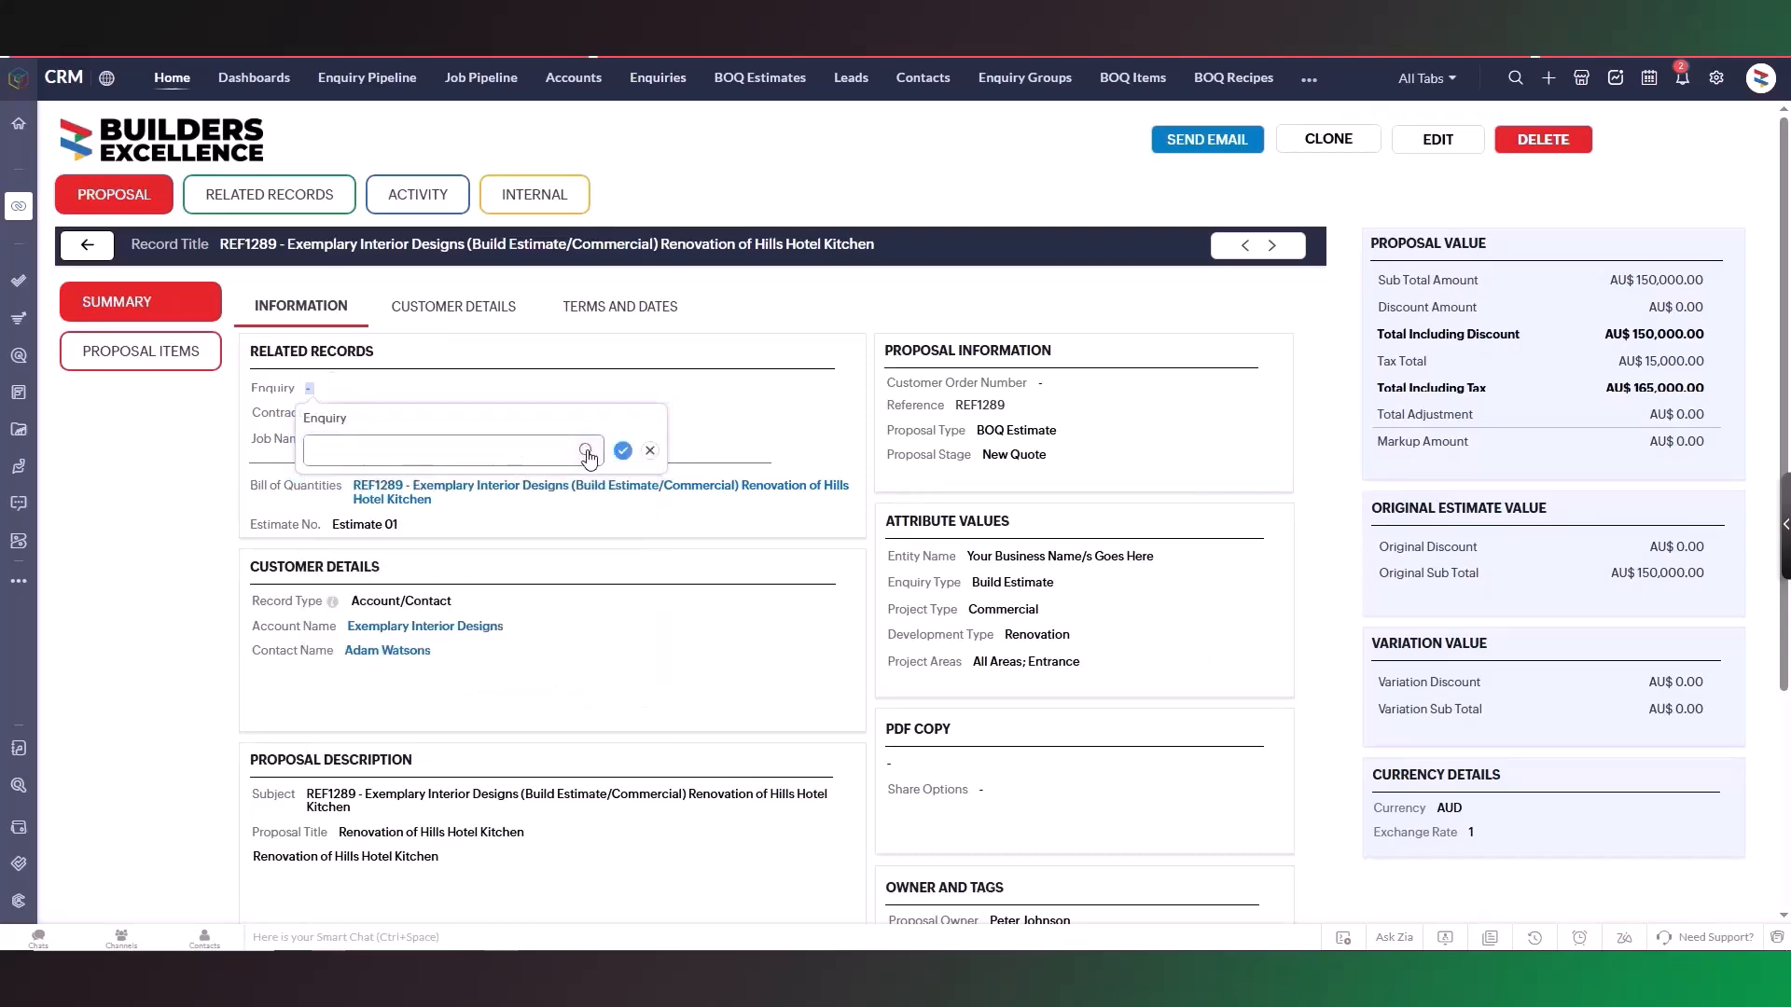
pyautogui.click(586, 453)
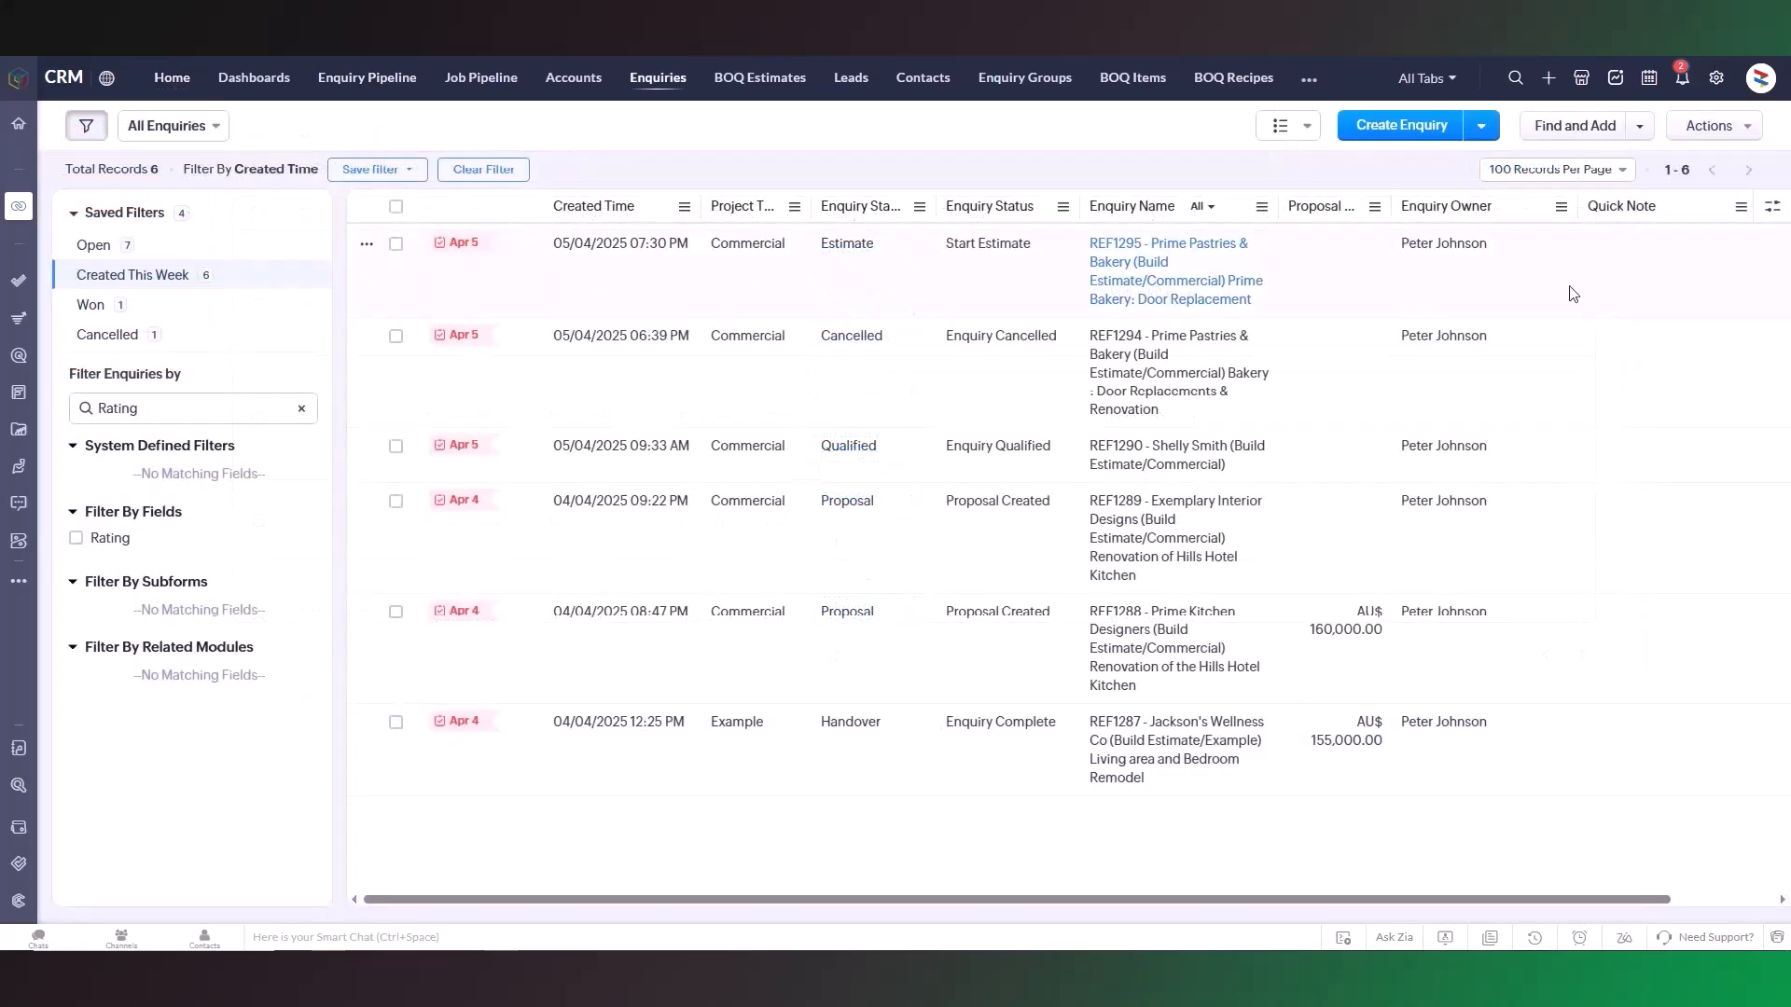
# Step: Add the Next Follow Up column to the enquiry list and move it directly after Enquiry Name
pyautogui.click(1771, 205)
pyautogui.click(1697, 246)
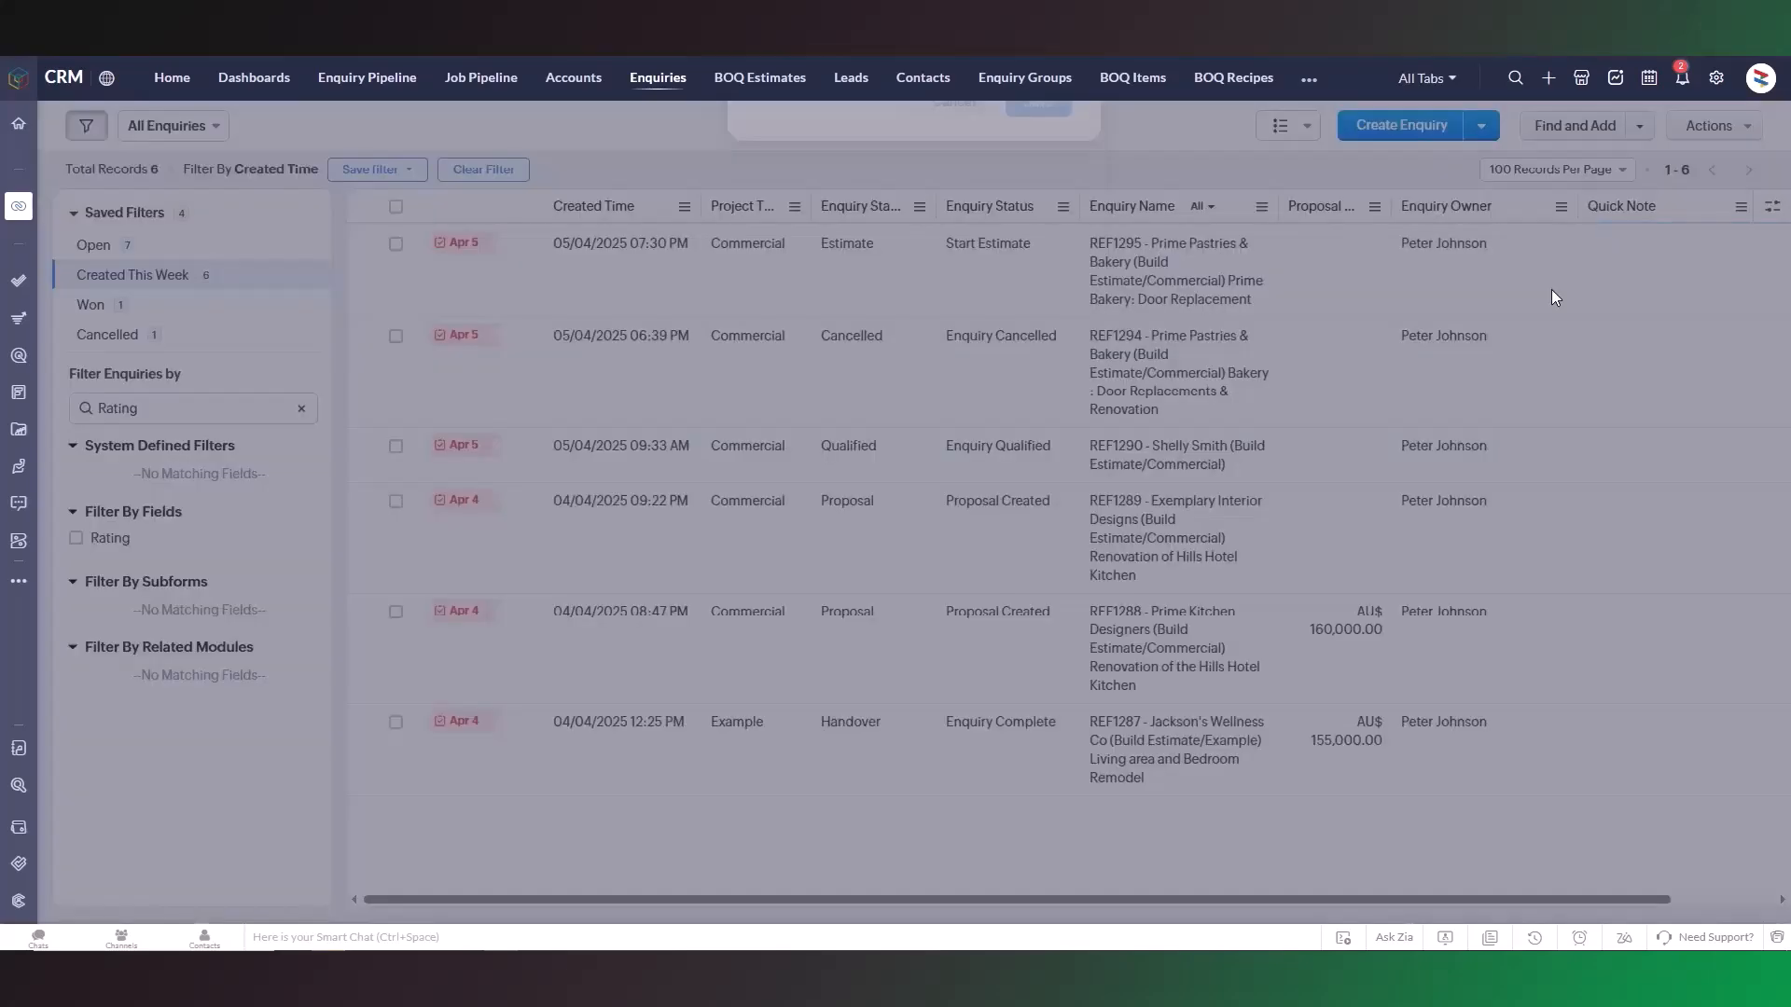
pyautogui.write('Next')
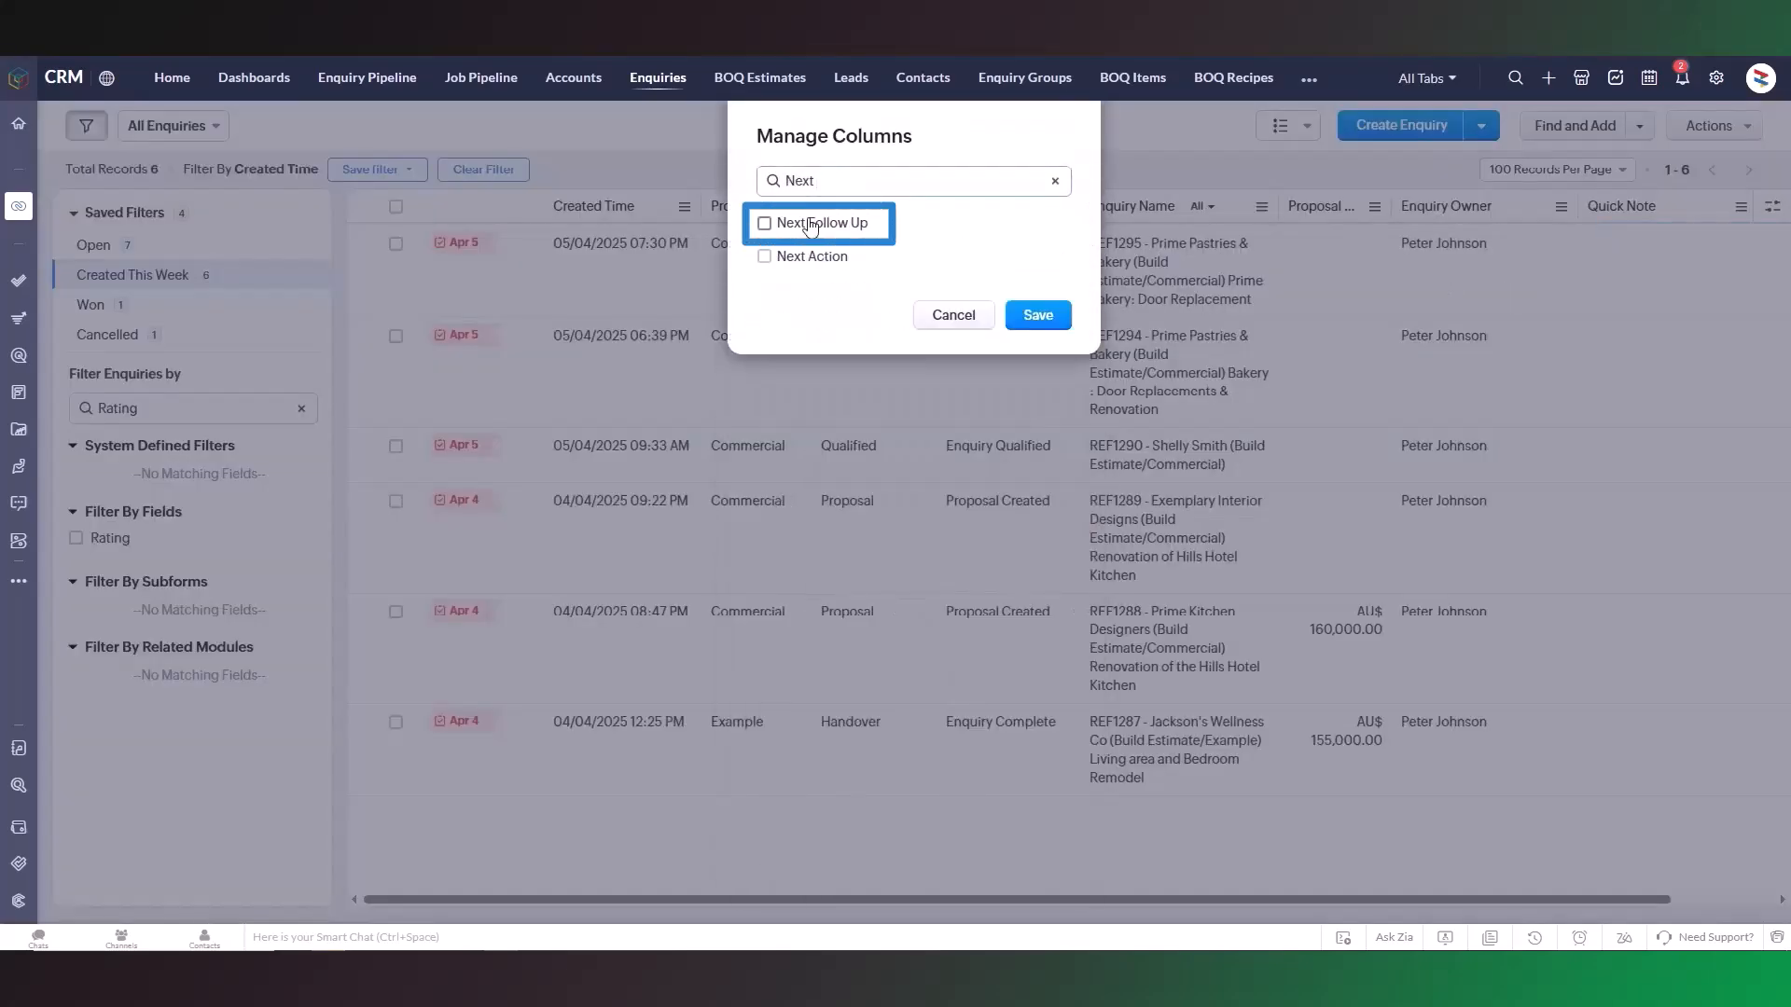
pyautogui.click(811, 228)
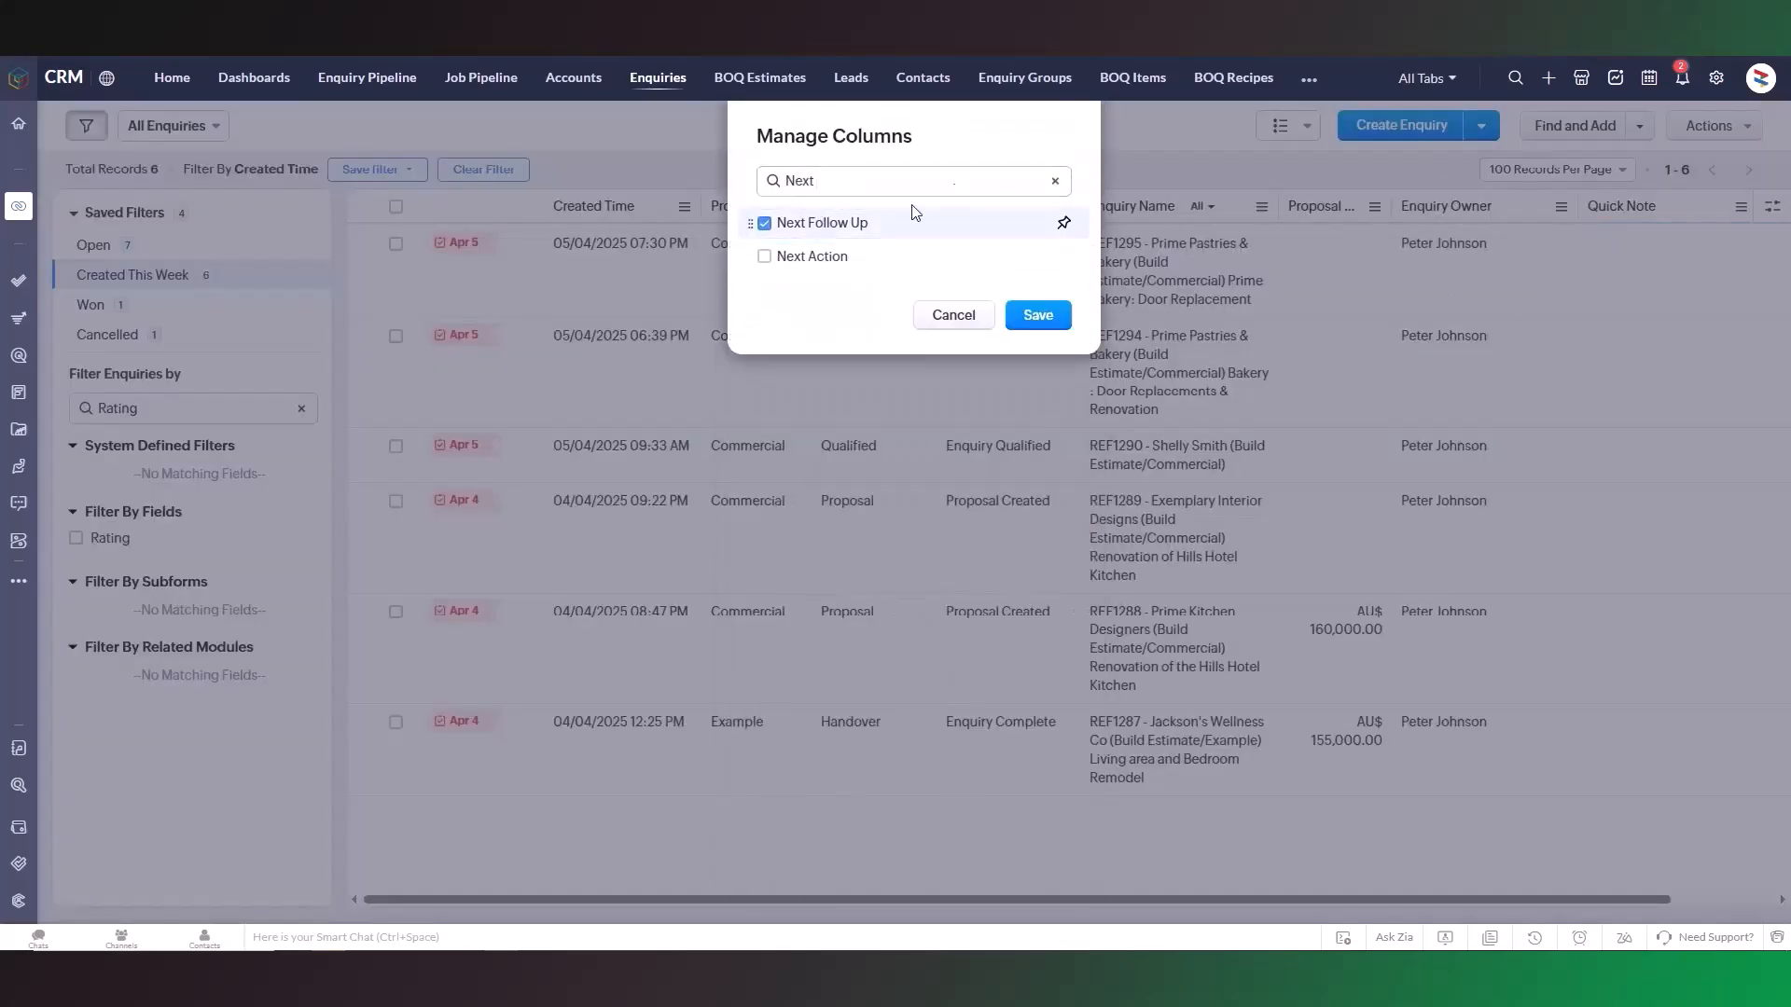
pyautogui.click(1055, 180)
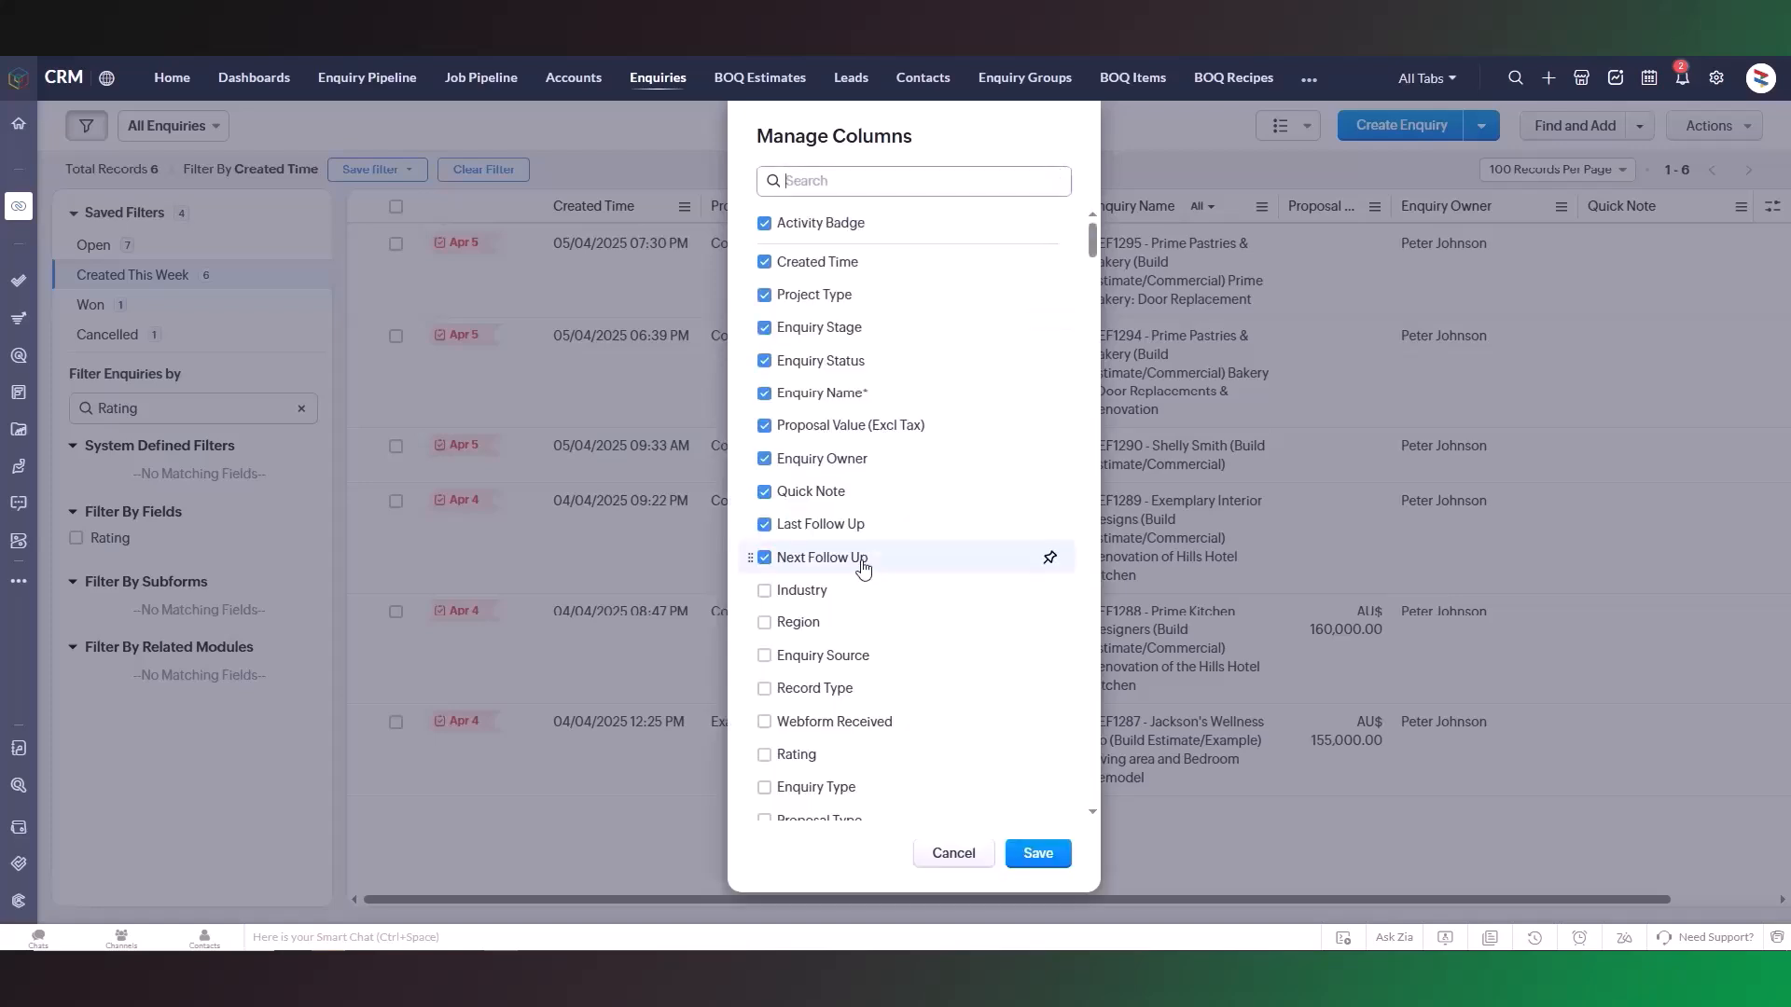
pyautogui.moveTo(863, 567); pyautogui.dragTo(887, 520)
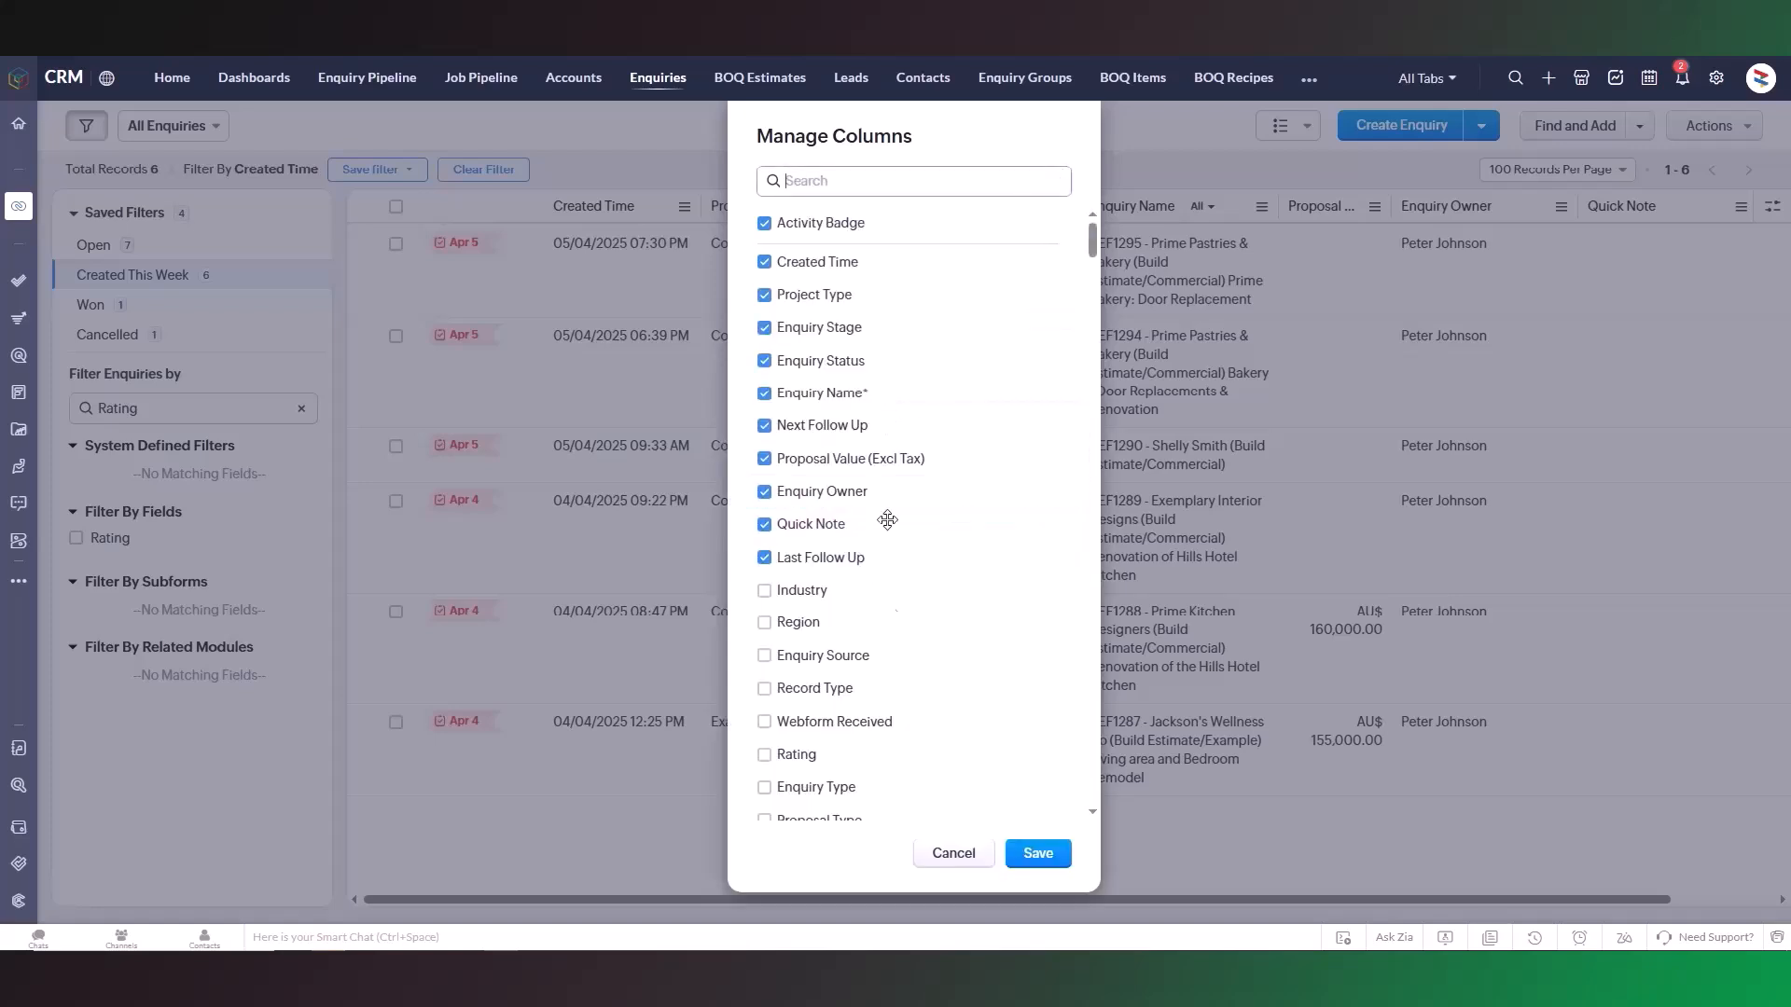
pyautogui.click(1026, 857)
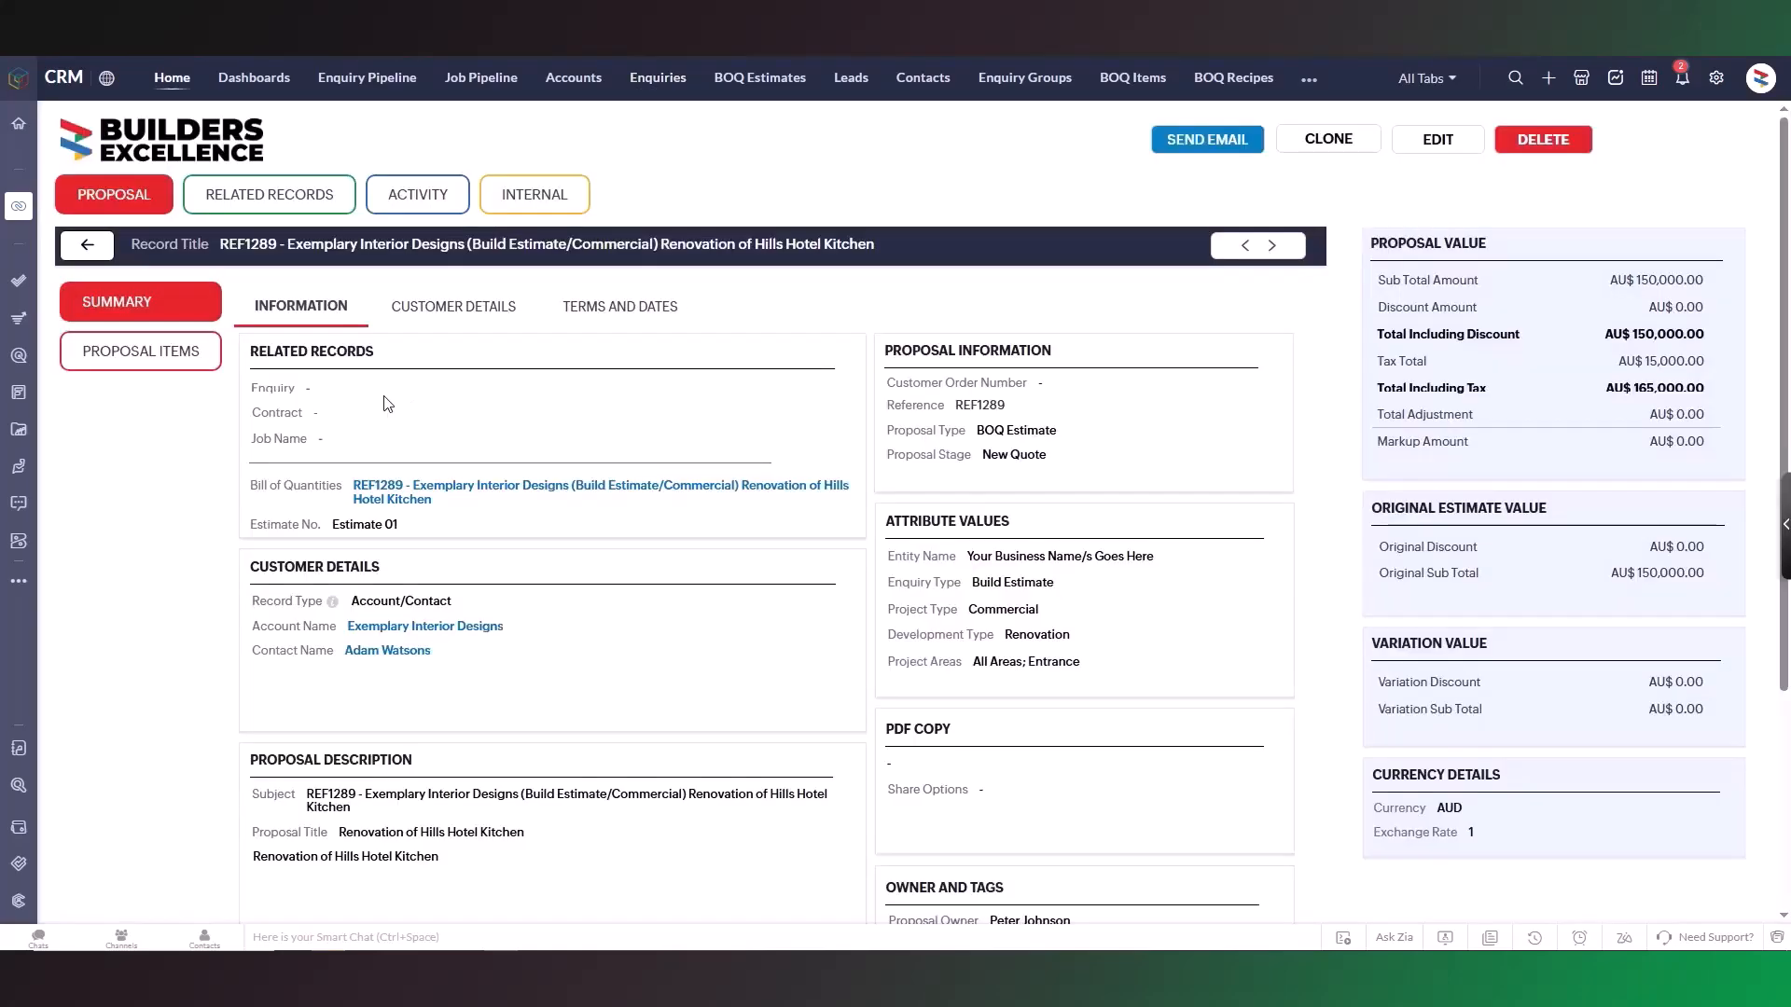
# Step: Open the search for the proposal's Enquiry lookup field under related records
pyautogui.click(311, 388)
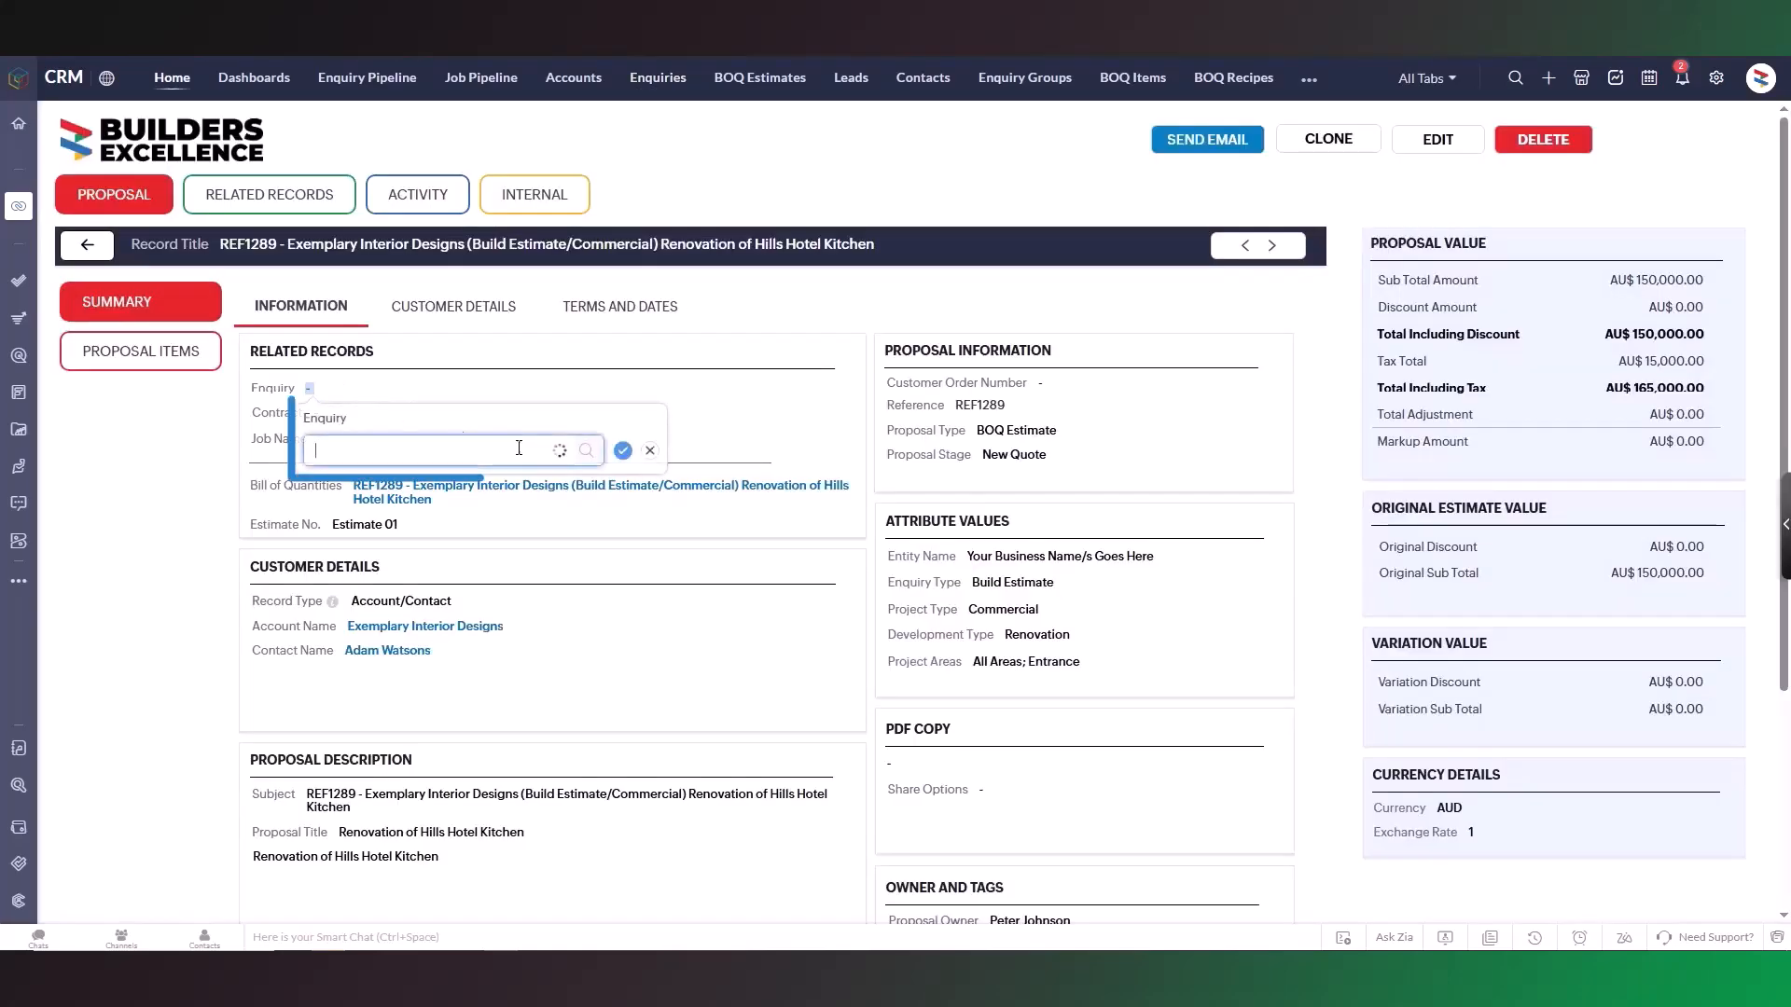
pyautogui.click(586, 452)
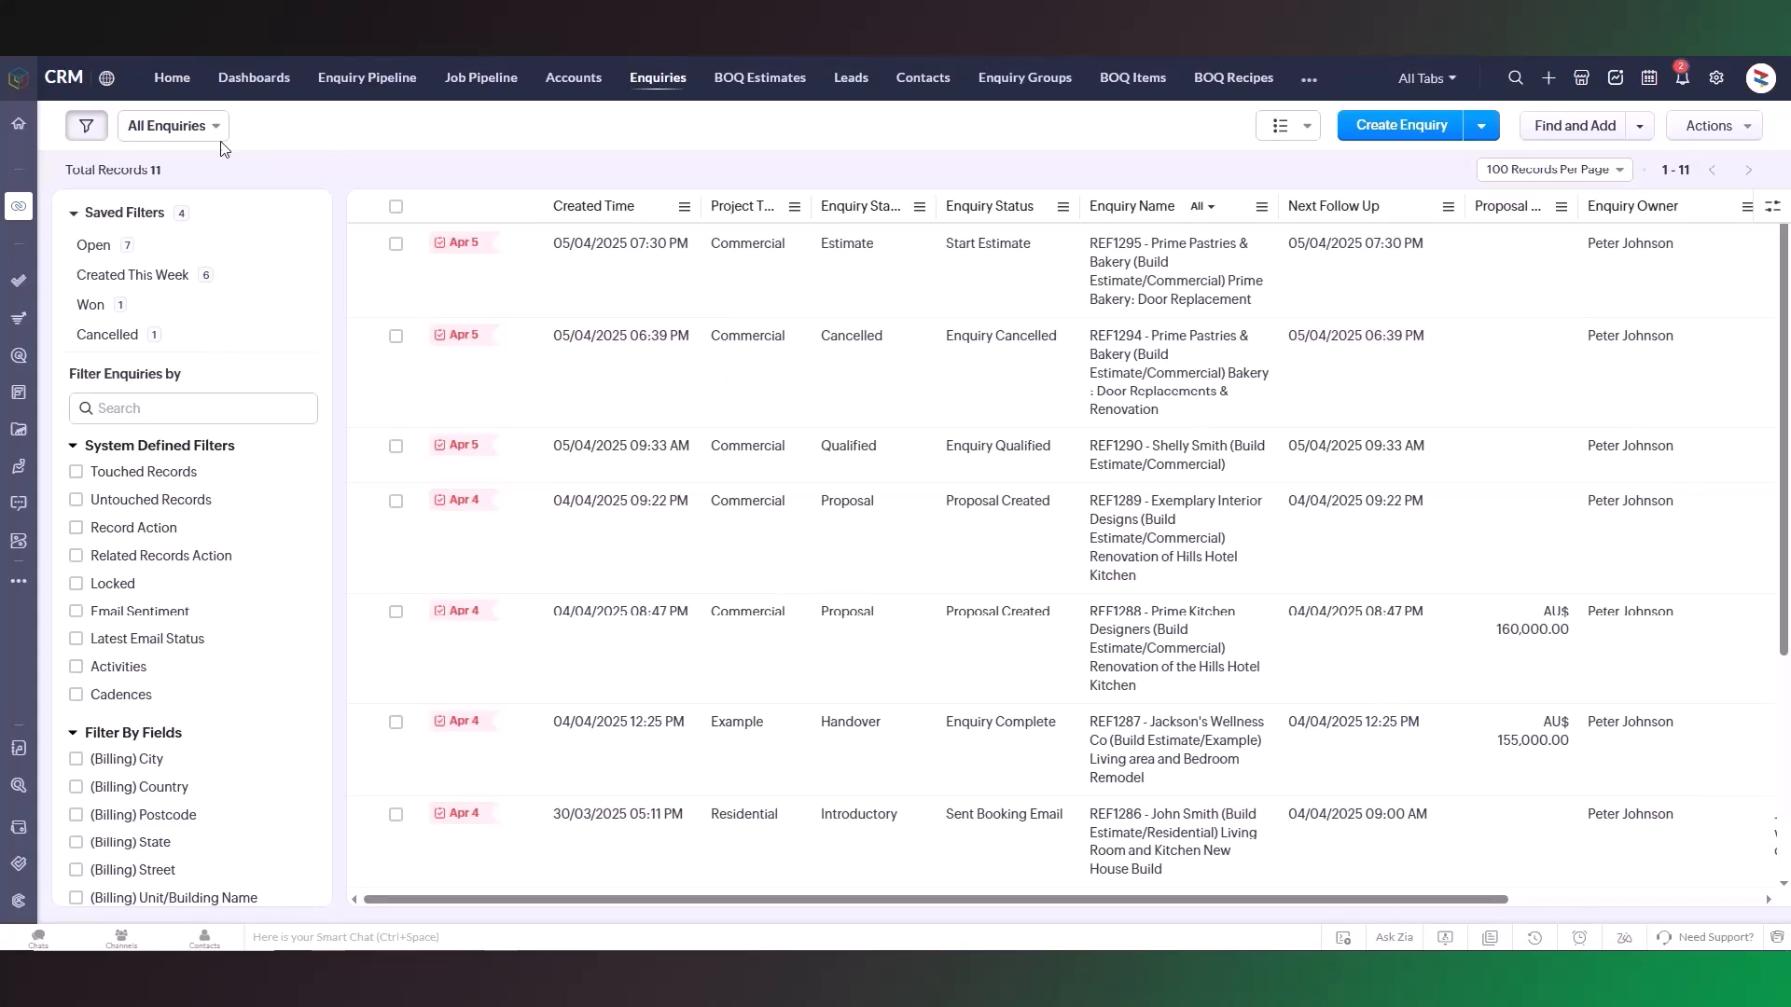
# Step: Start a new custom view for enquiries and name it "Enquiry Follow Up is Today"
pyautogui.click(214, 128)
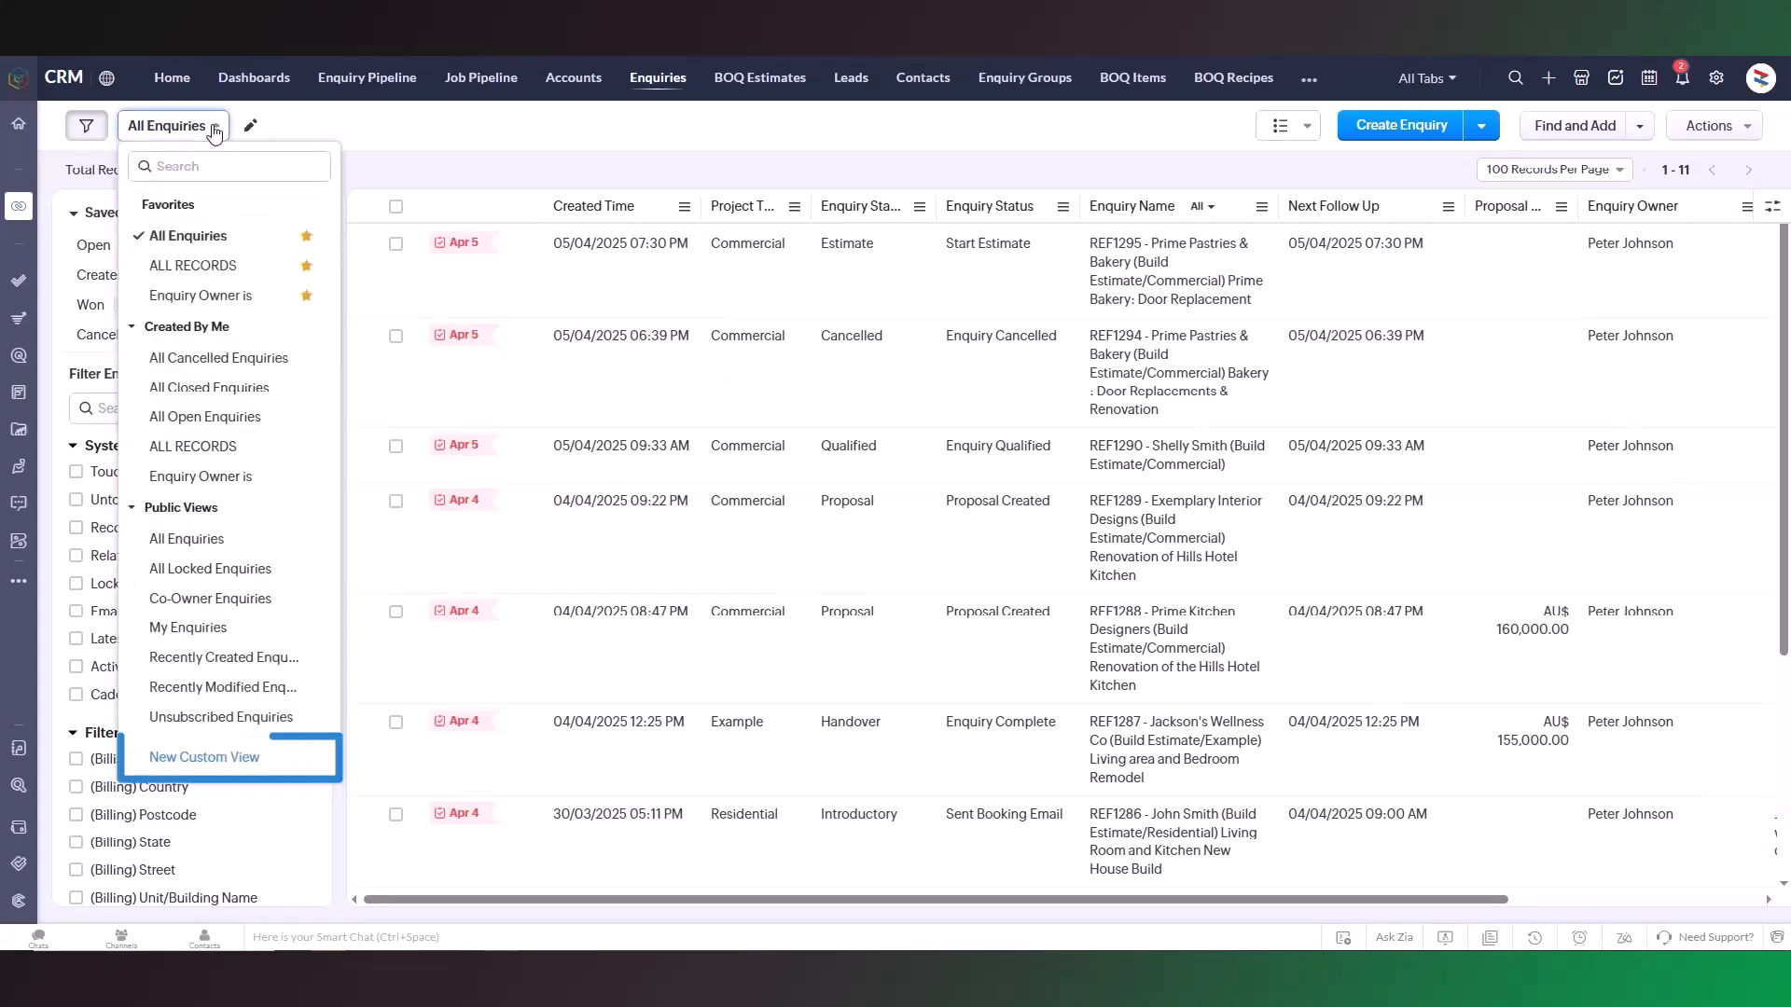
pyautogui.click(204, 758)
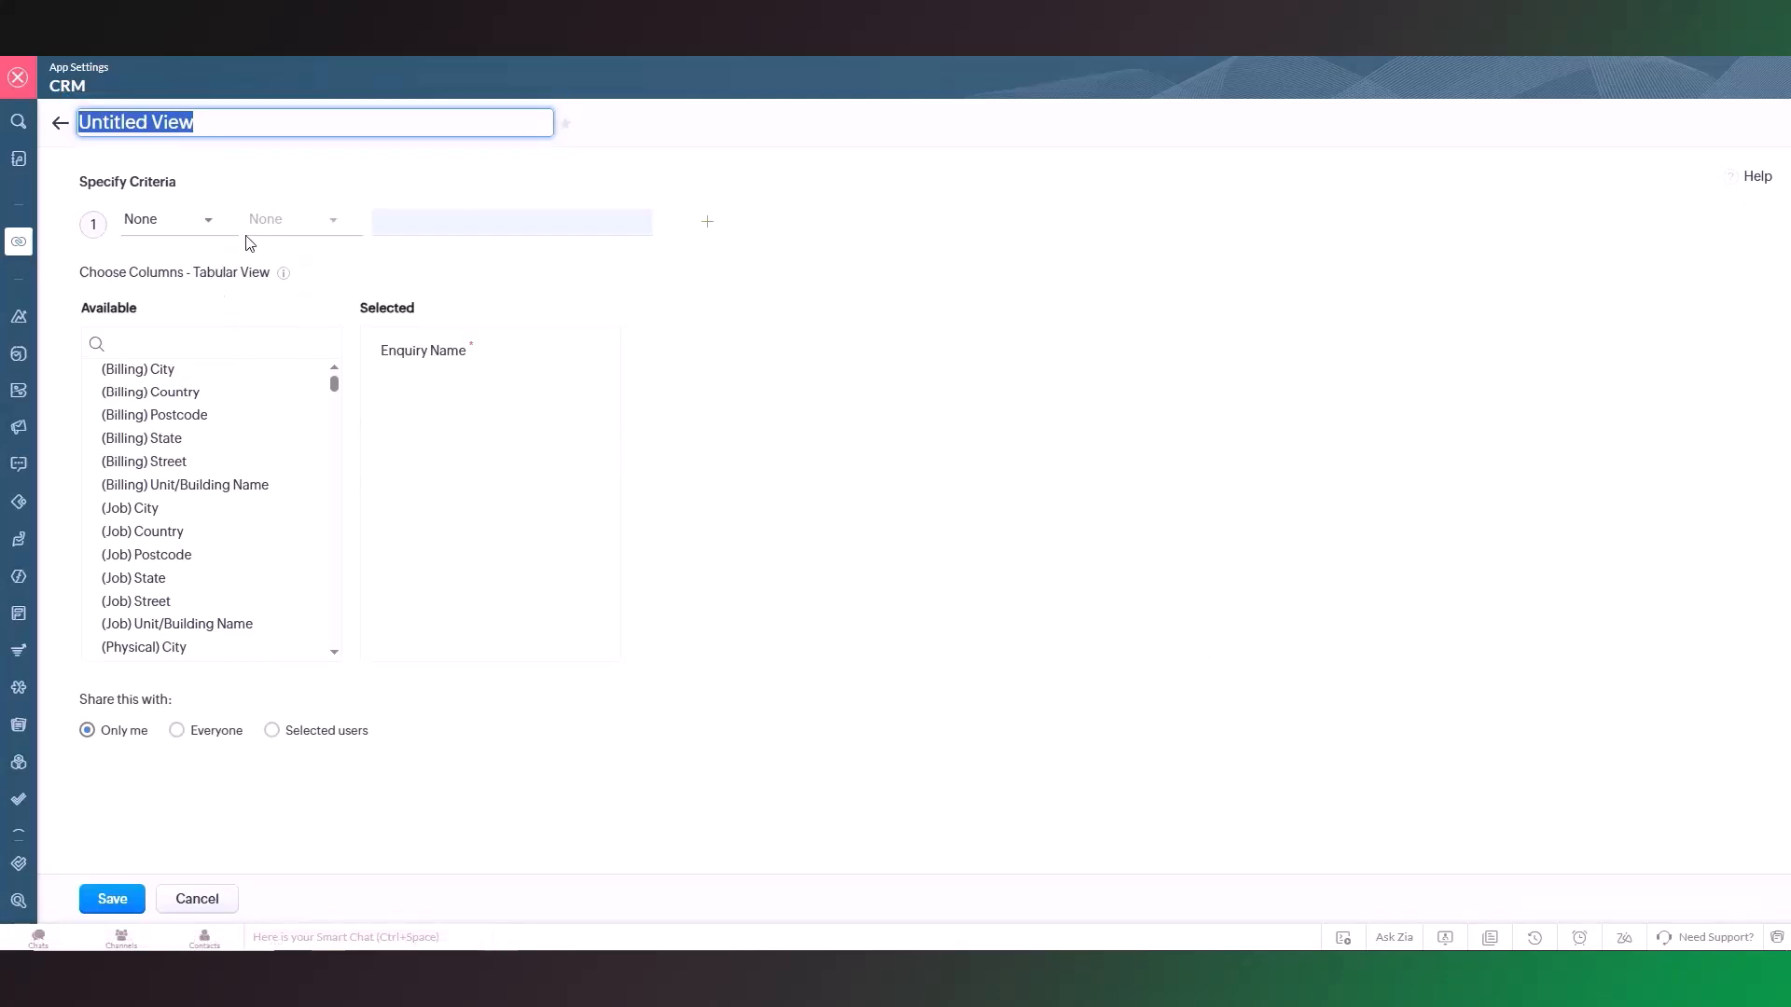
pyautogui.write('Enquiry Follow Up is Today')
pyautogui.click(371, 168)
# Step: Add a first criterion requiring Enquiry Owner is the chosen user
pyautogui.click(187, 220)
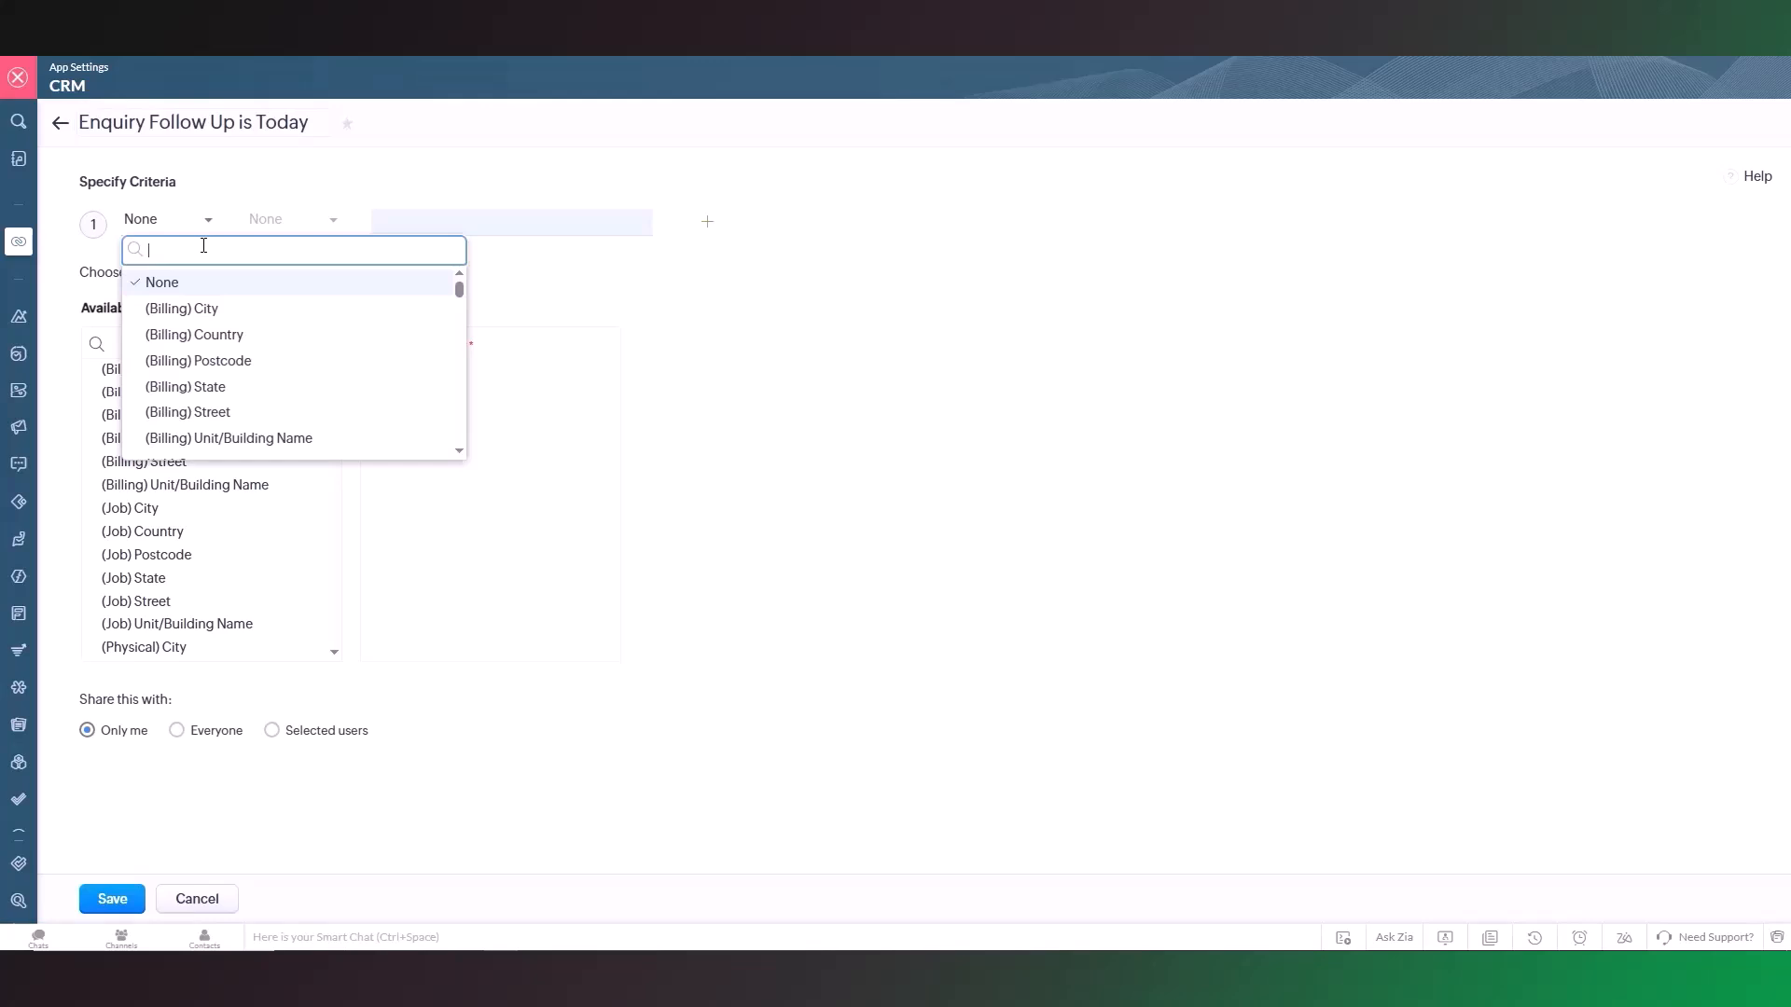
pyautogui.write('enquiry ow')
pyautogui.click(198, 280)
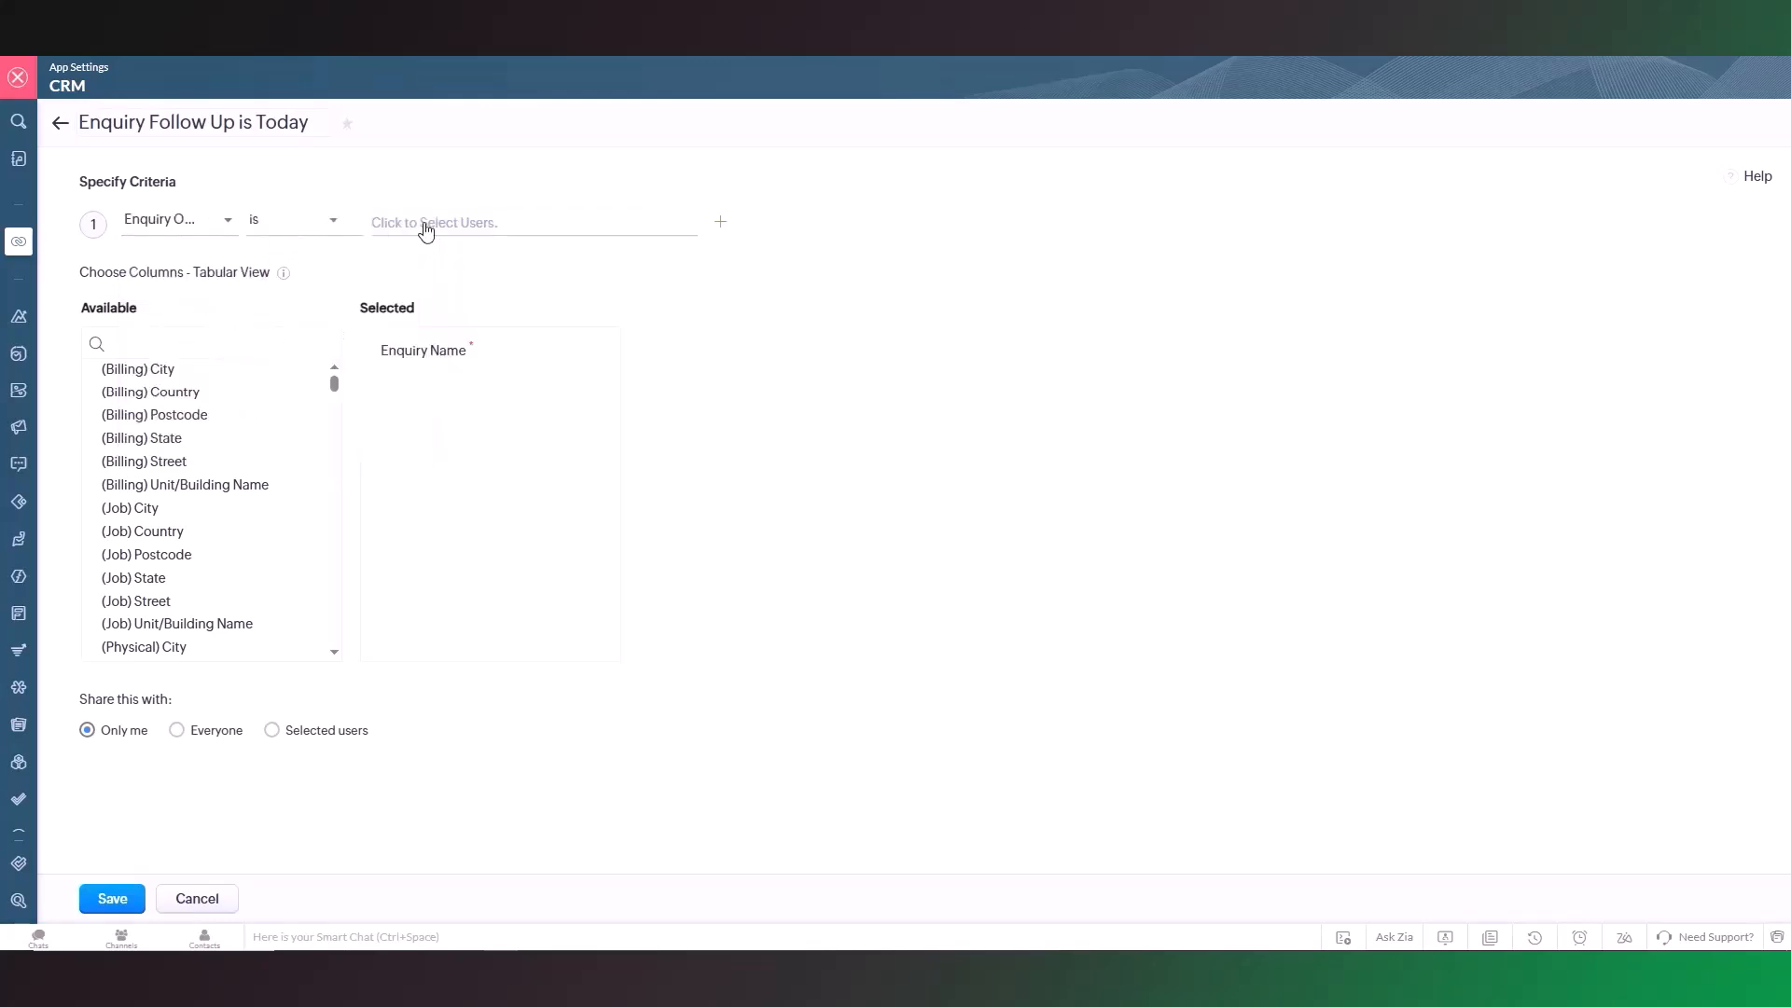
pyautogui.click(426, 231)
pyautogui.click(534, 339)
# Step: Add a second criterion requiring Next Follow Up to be Today
pyautogui.click(720, 221)
pyautogui.write('follo')
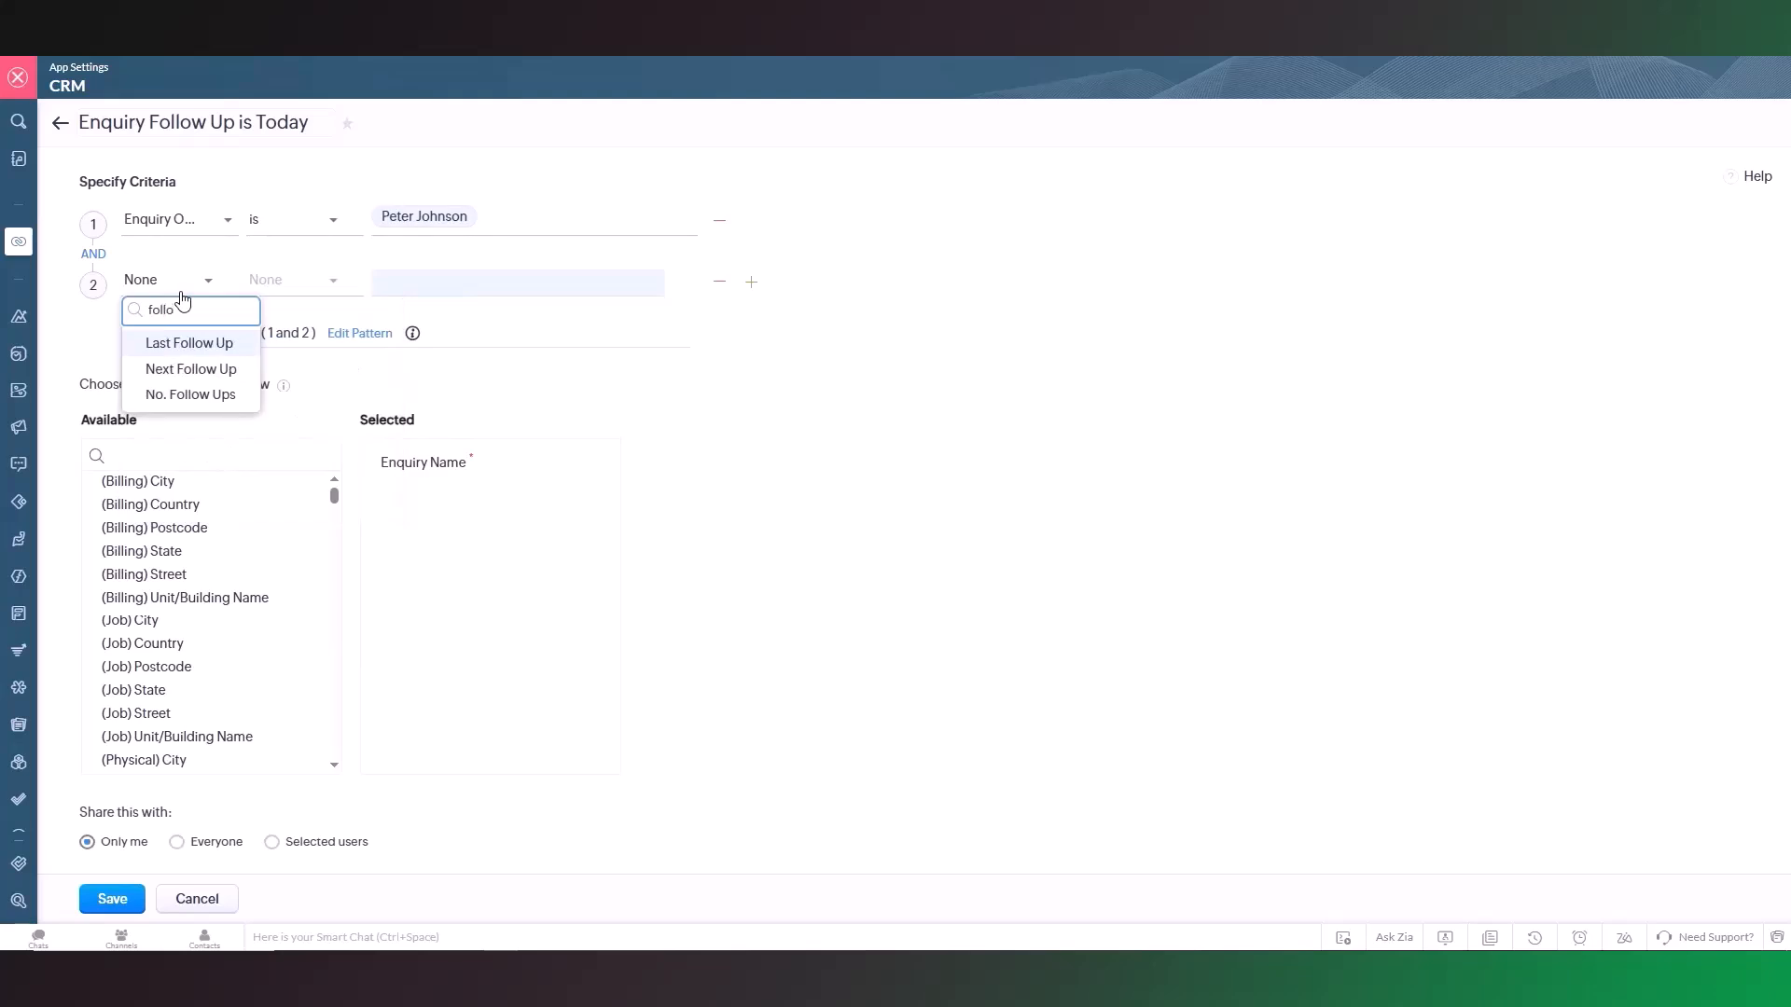
pyautogui.click(191, 369)
pyautogui.click(308, 290)
pyautogui.scroll(-1, 327, 419)
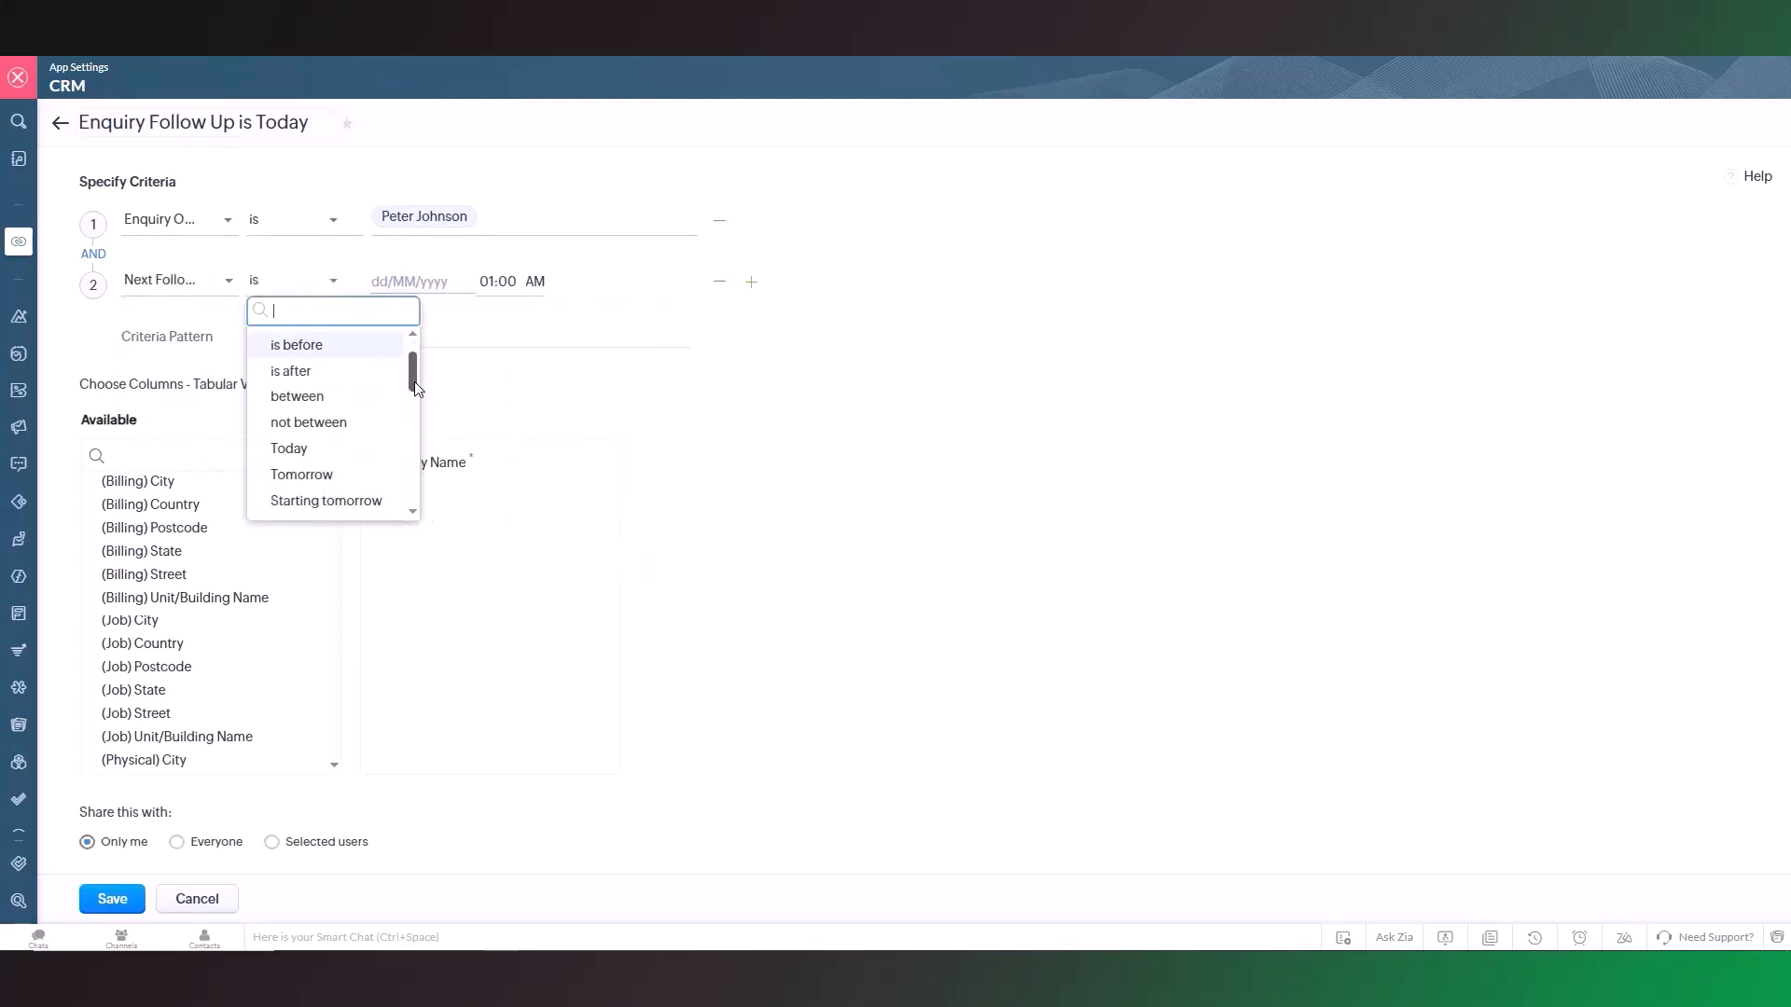
pyautogui.click(361, 446)
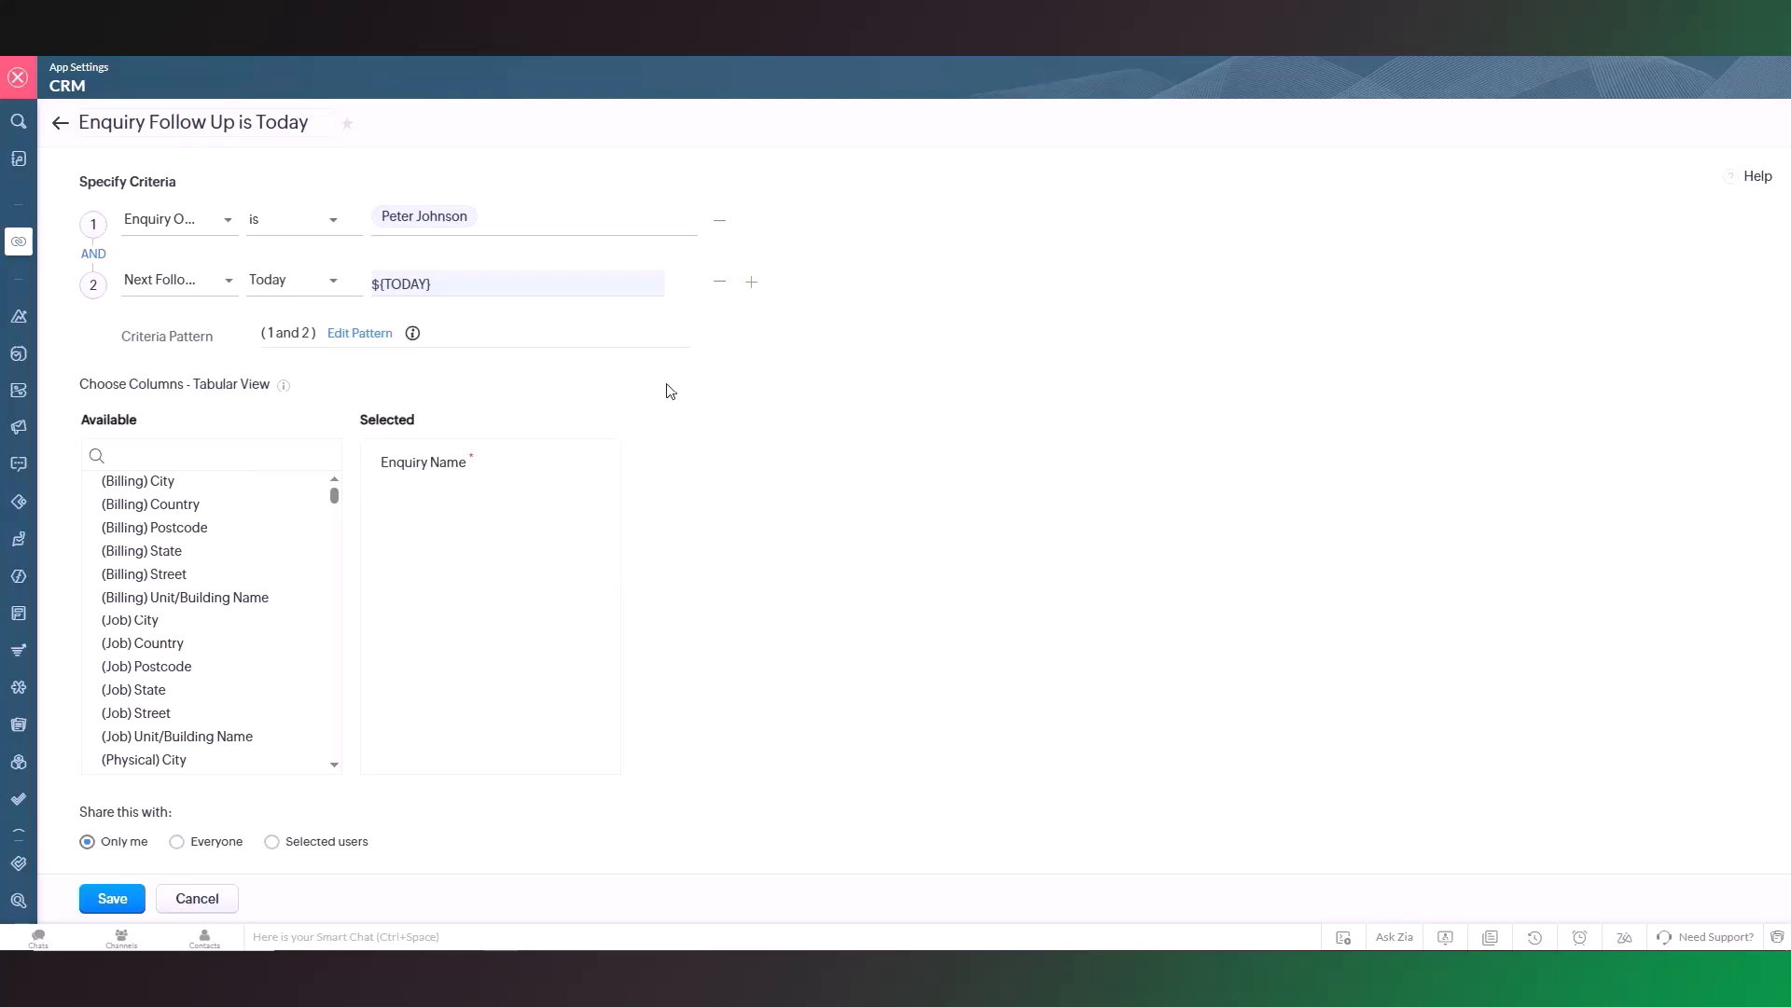
pyautogui.click(94, 253)
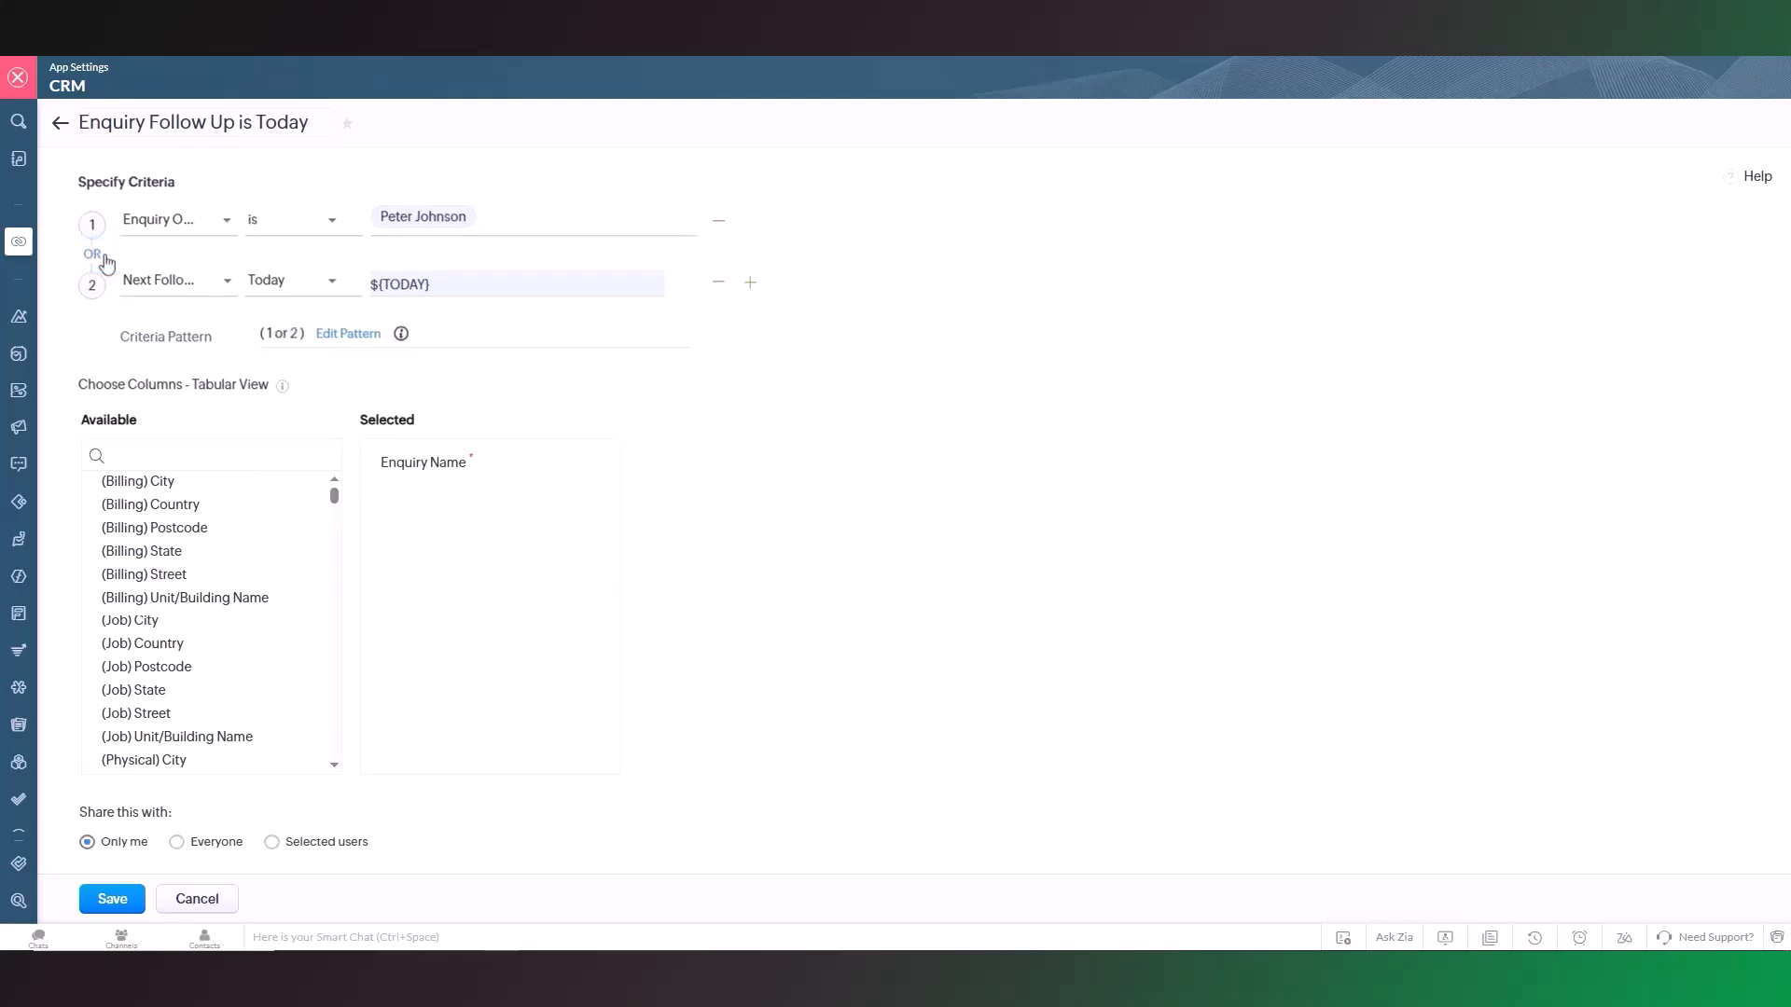
pyautogui.click(92, 254)
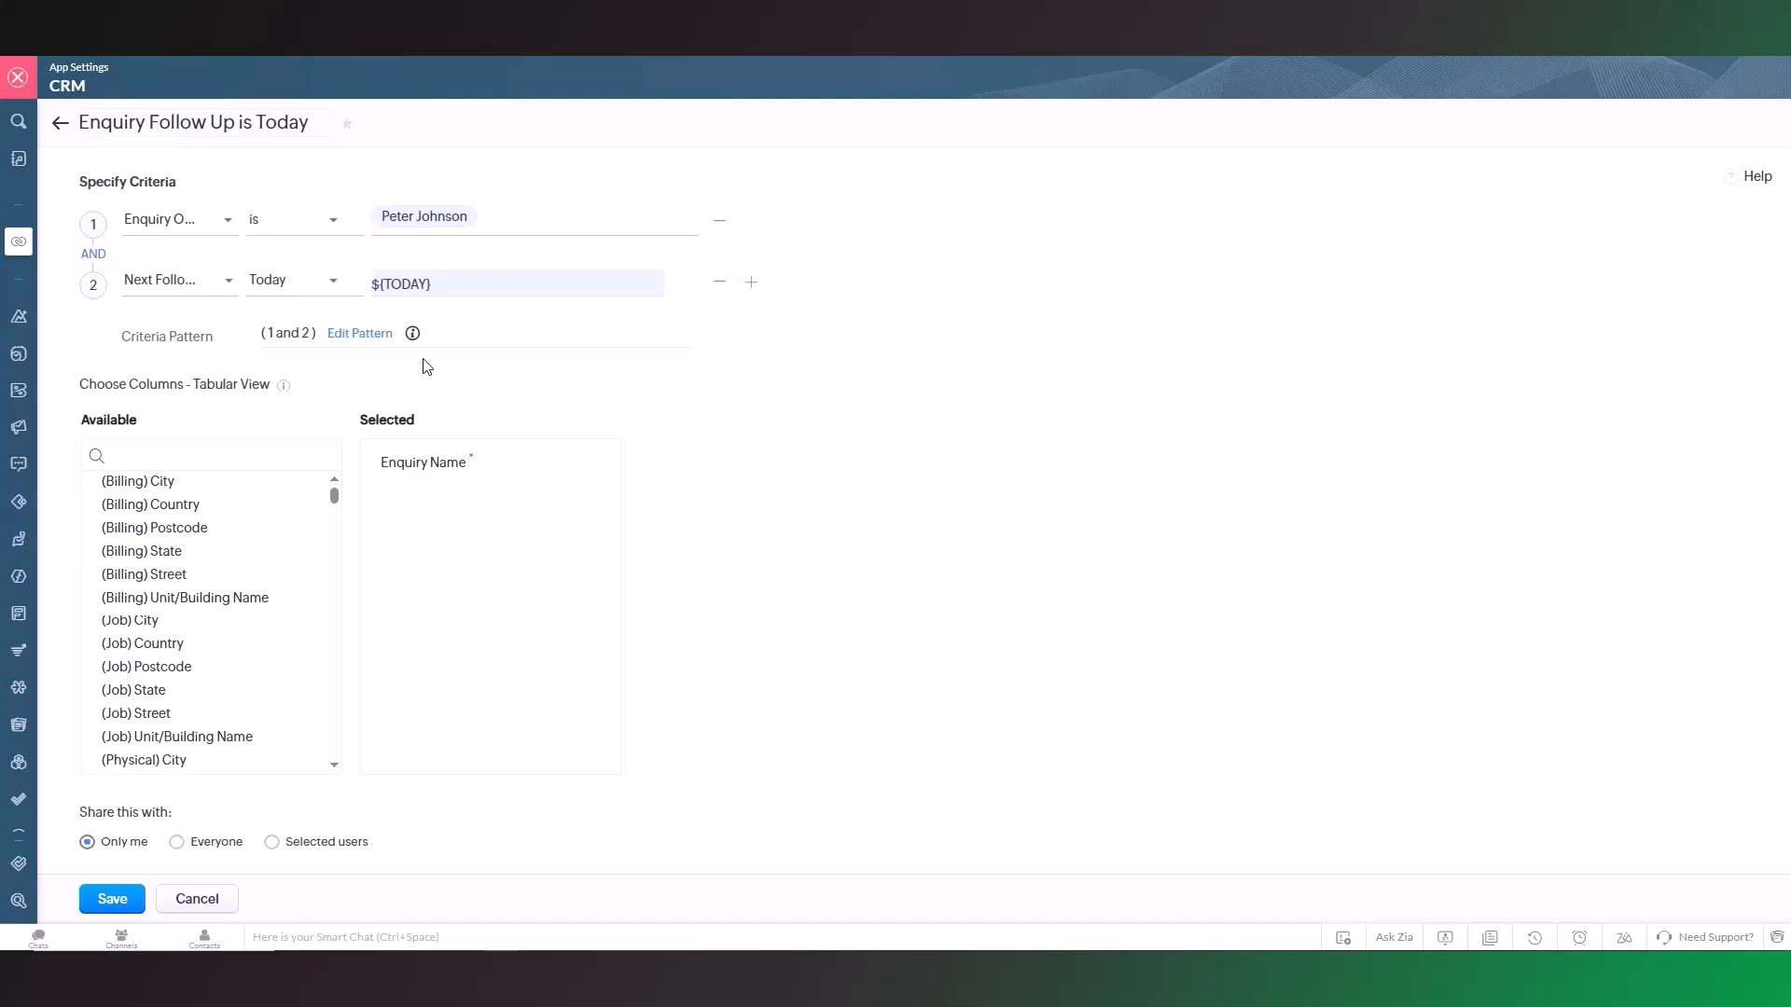
pyautogui.click(362, 336)
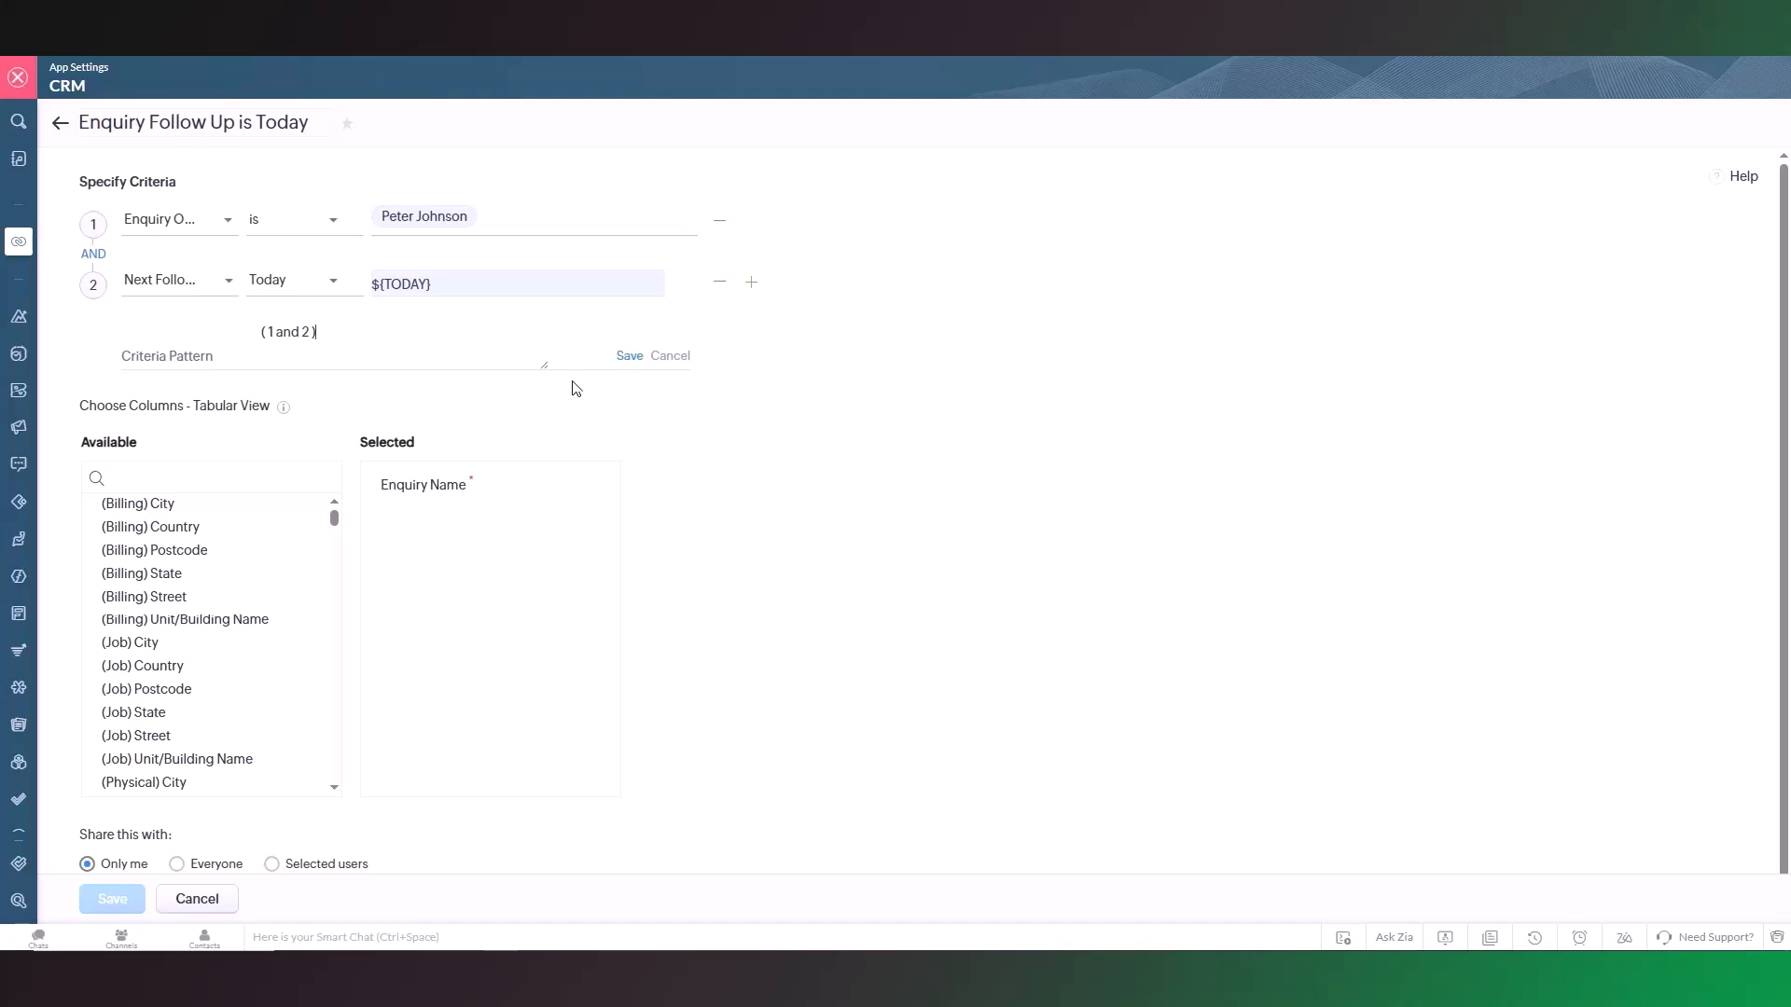
pyautogui.click(655, 358)
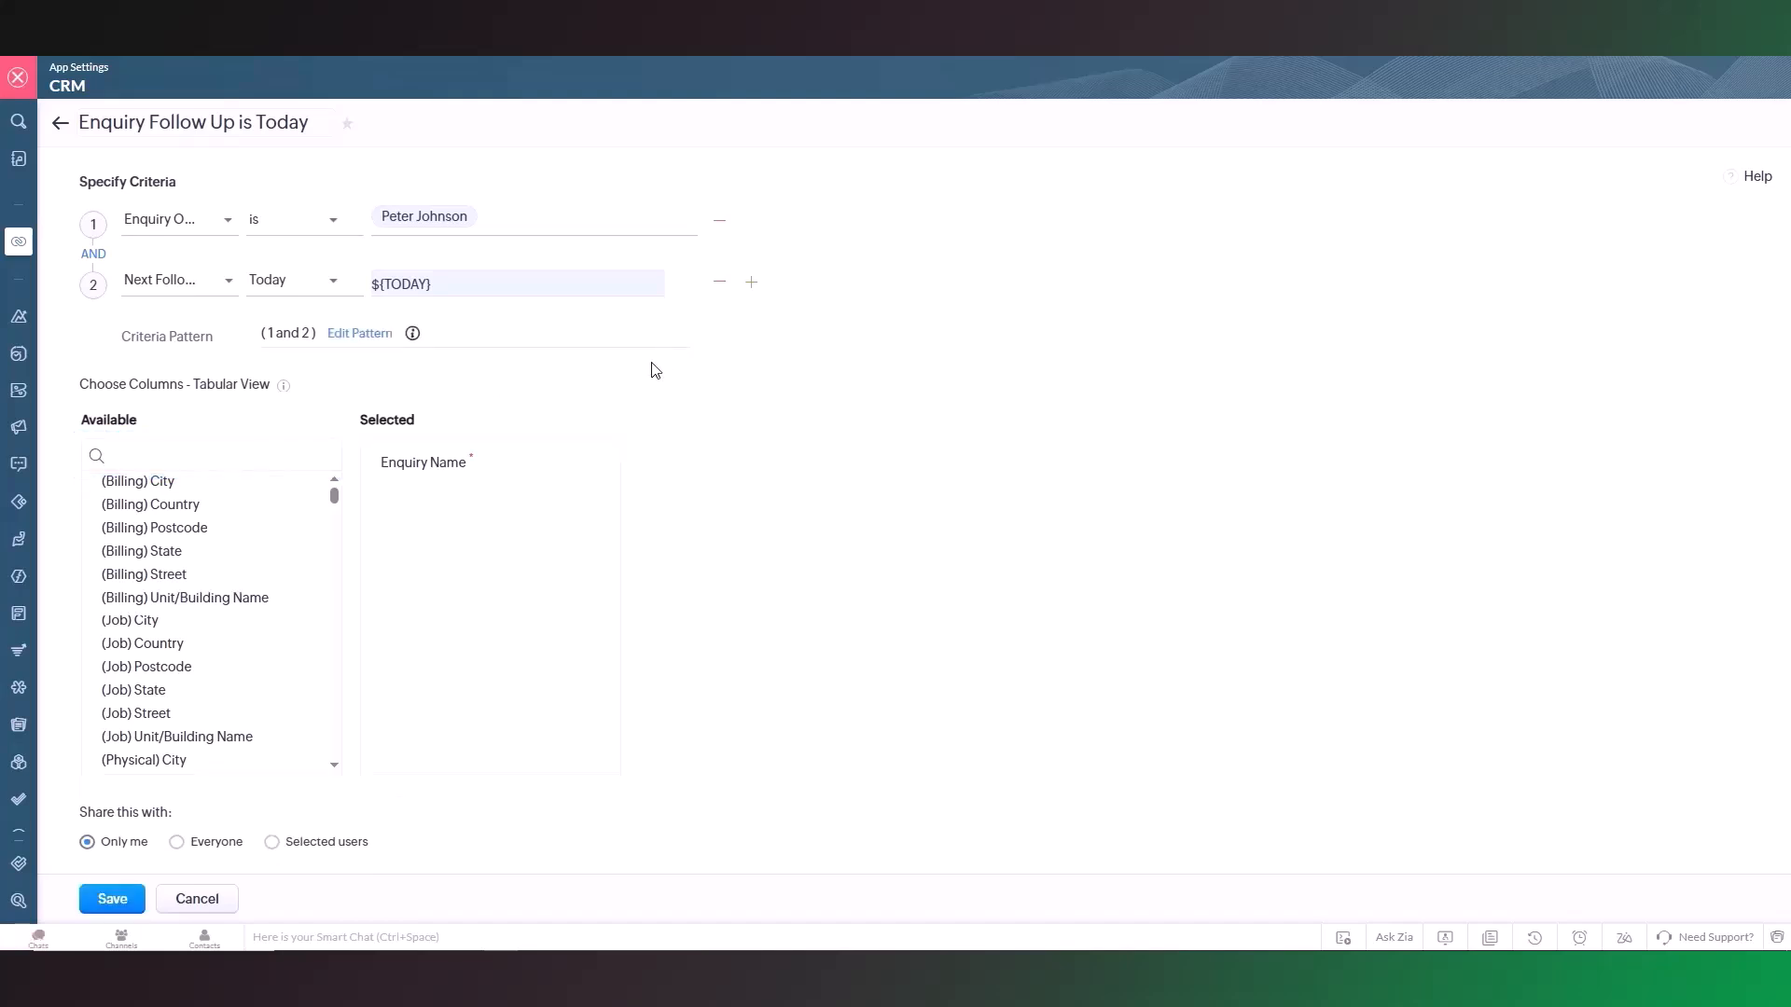
# Step: Select Created Time, Quick Note, Next Follow Up and Expected Value as the view's columns alongside Enquiry Name
pyautogui.write('crea')
pyautogui.moveTo(383, 475)
pyautogui.mouseDown()
pyautogui.moveTo(468, 428)
pyautogui.moveTo(444, 519)
pyautogui.moveTo(375, 471)
pyautogui.mouseUp()
pyautogui.click(322, 455)
pyautogui.write('expec')
pyautogui.moveTo(435, 576); pyautogui.dragTo(451, 572)
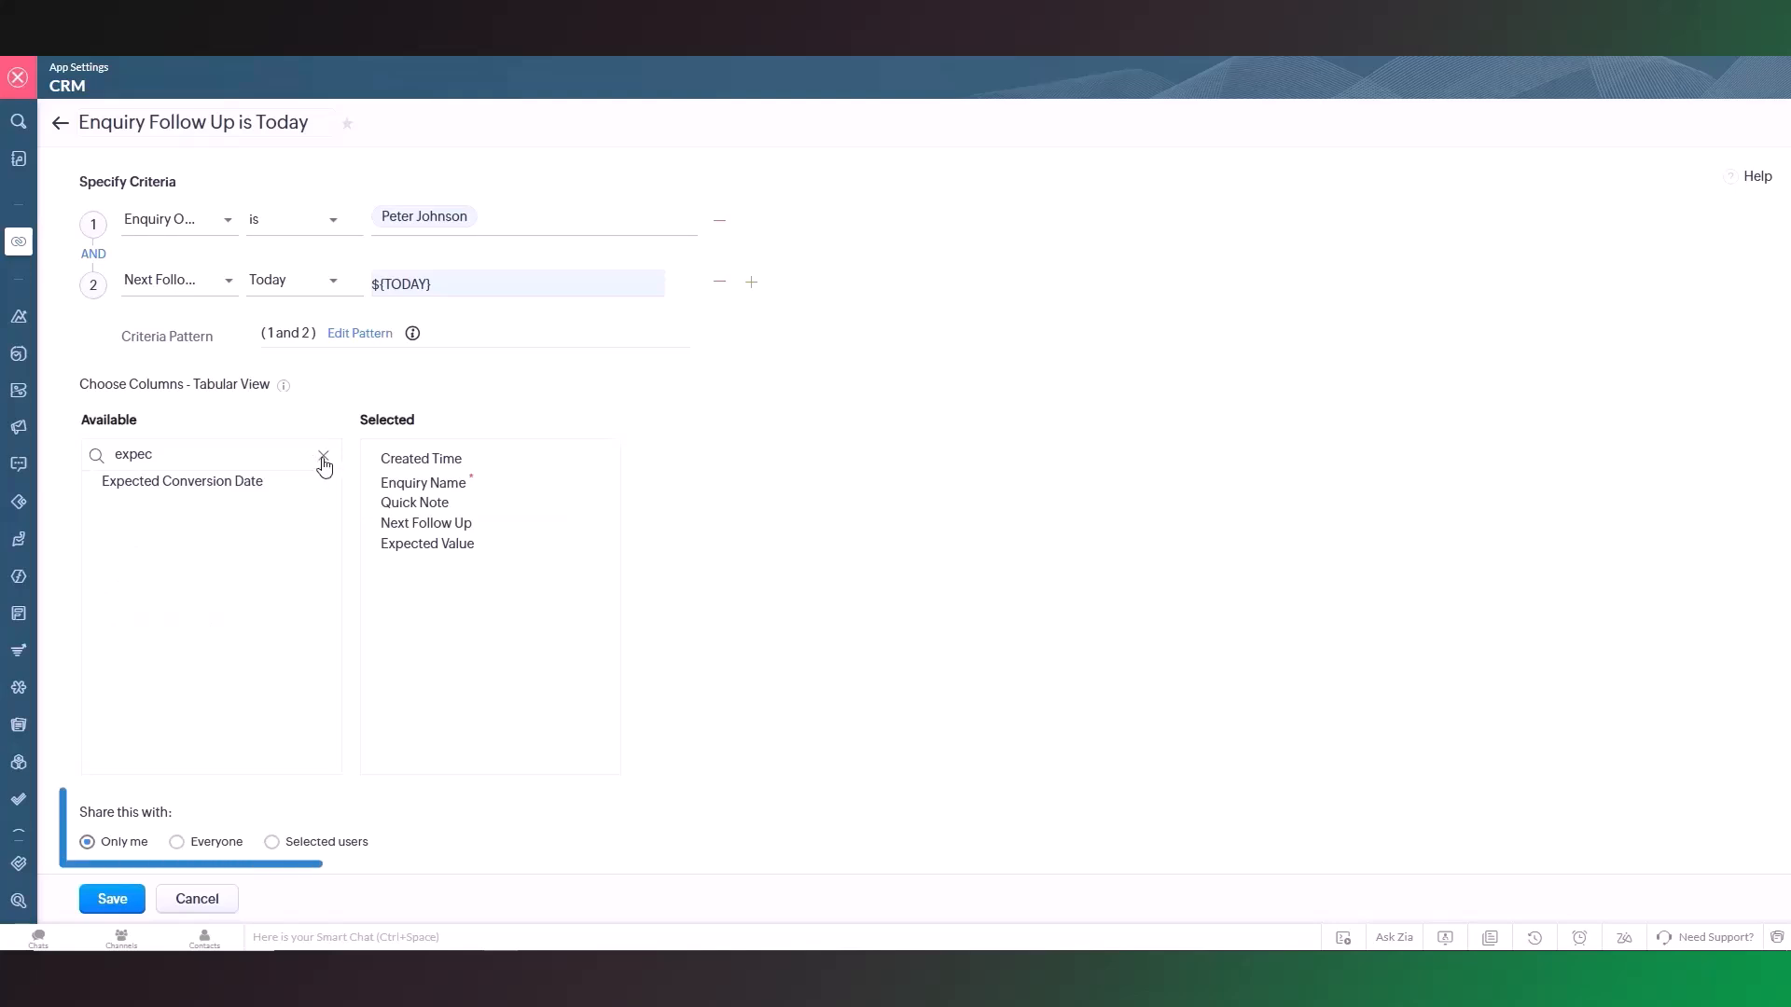
pyautogui.click(323, 458)
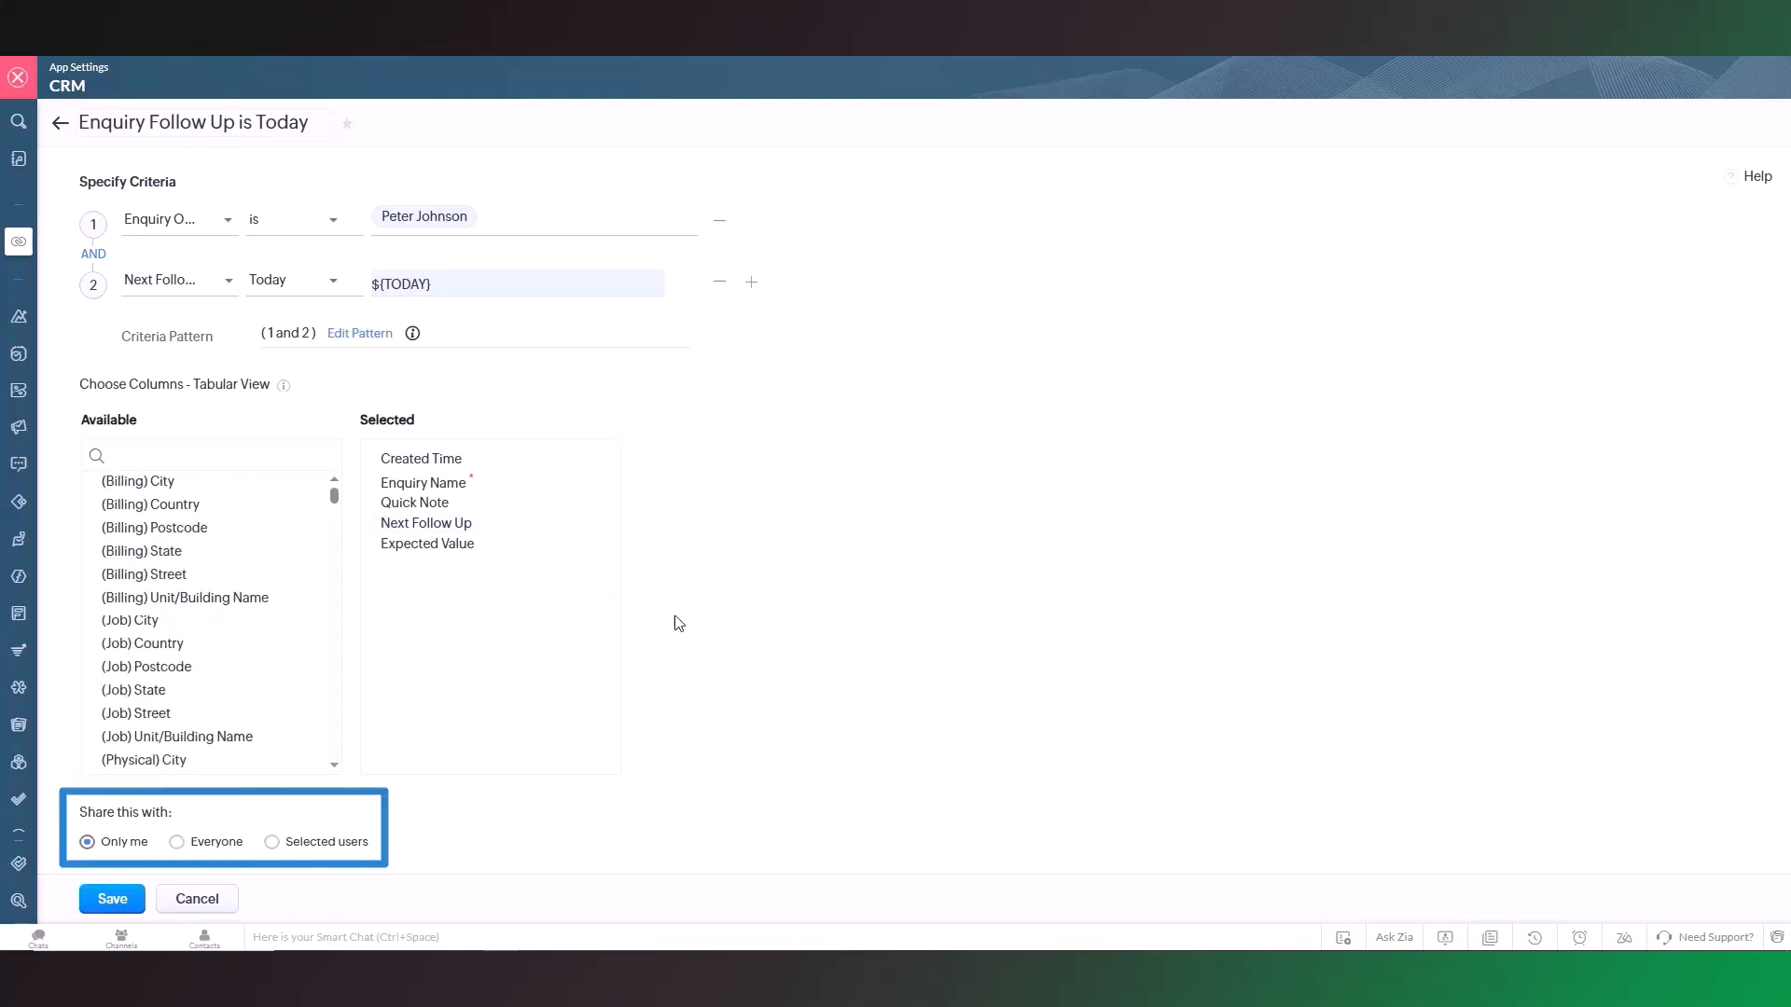
# Step: Share the view with everyone, lock it against changes, and save it
pyautogui.click(216, 846)
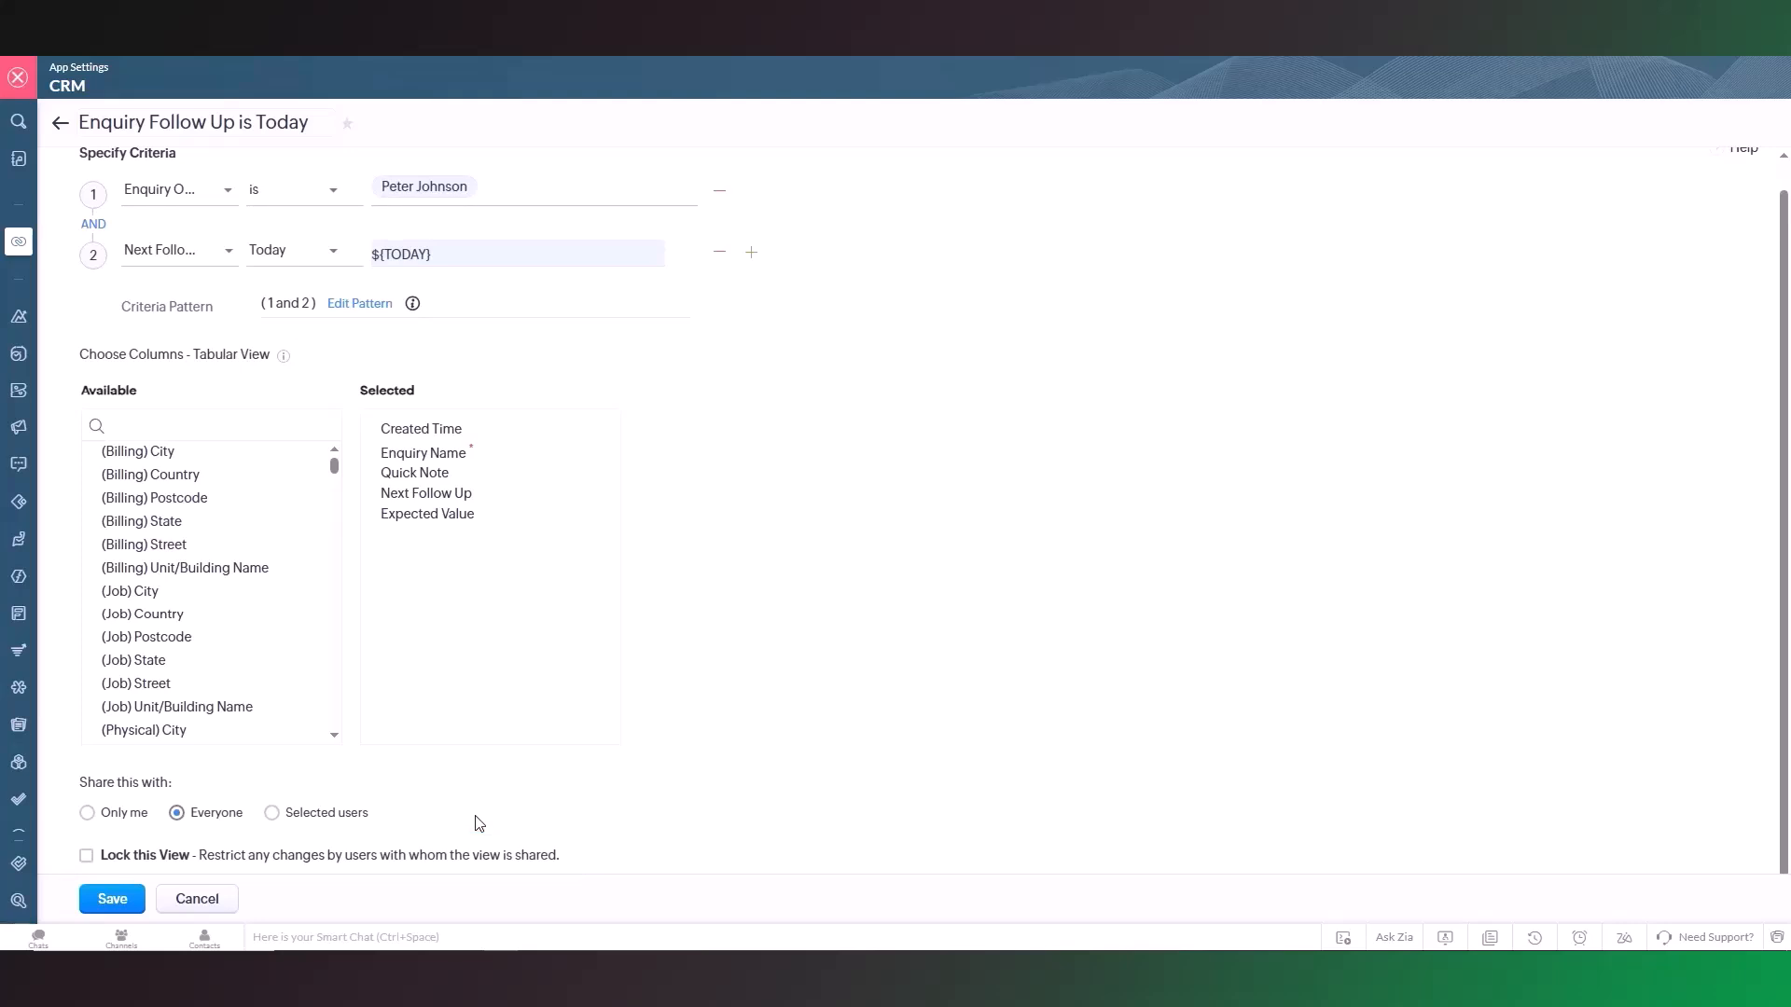
pyautogui.click(86, 855)
pyautogui.click(112, 899)
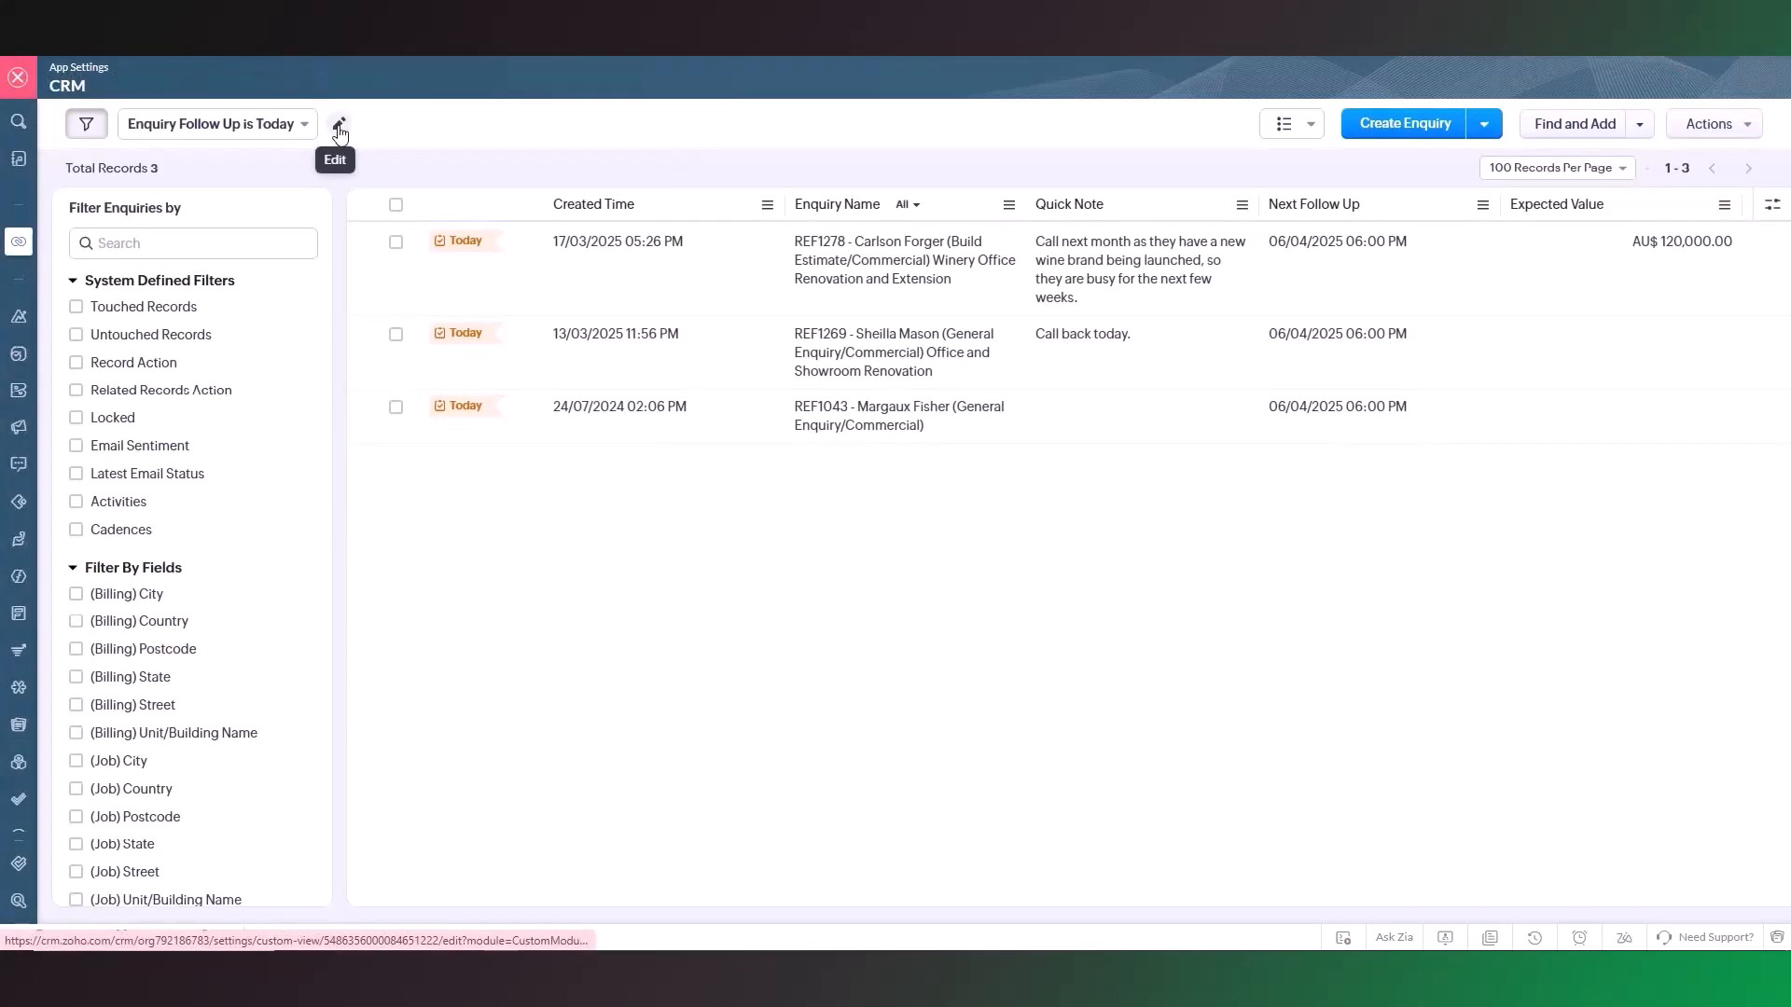
pyautogui.click(343, 131)
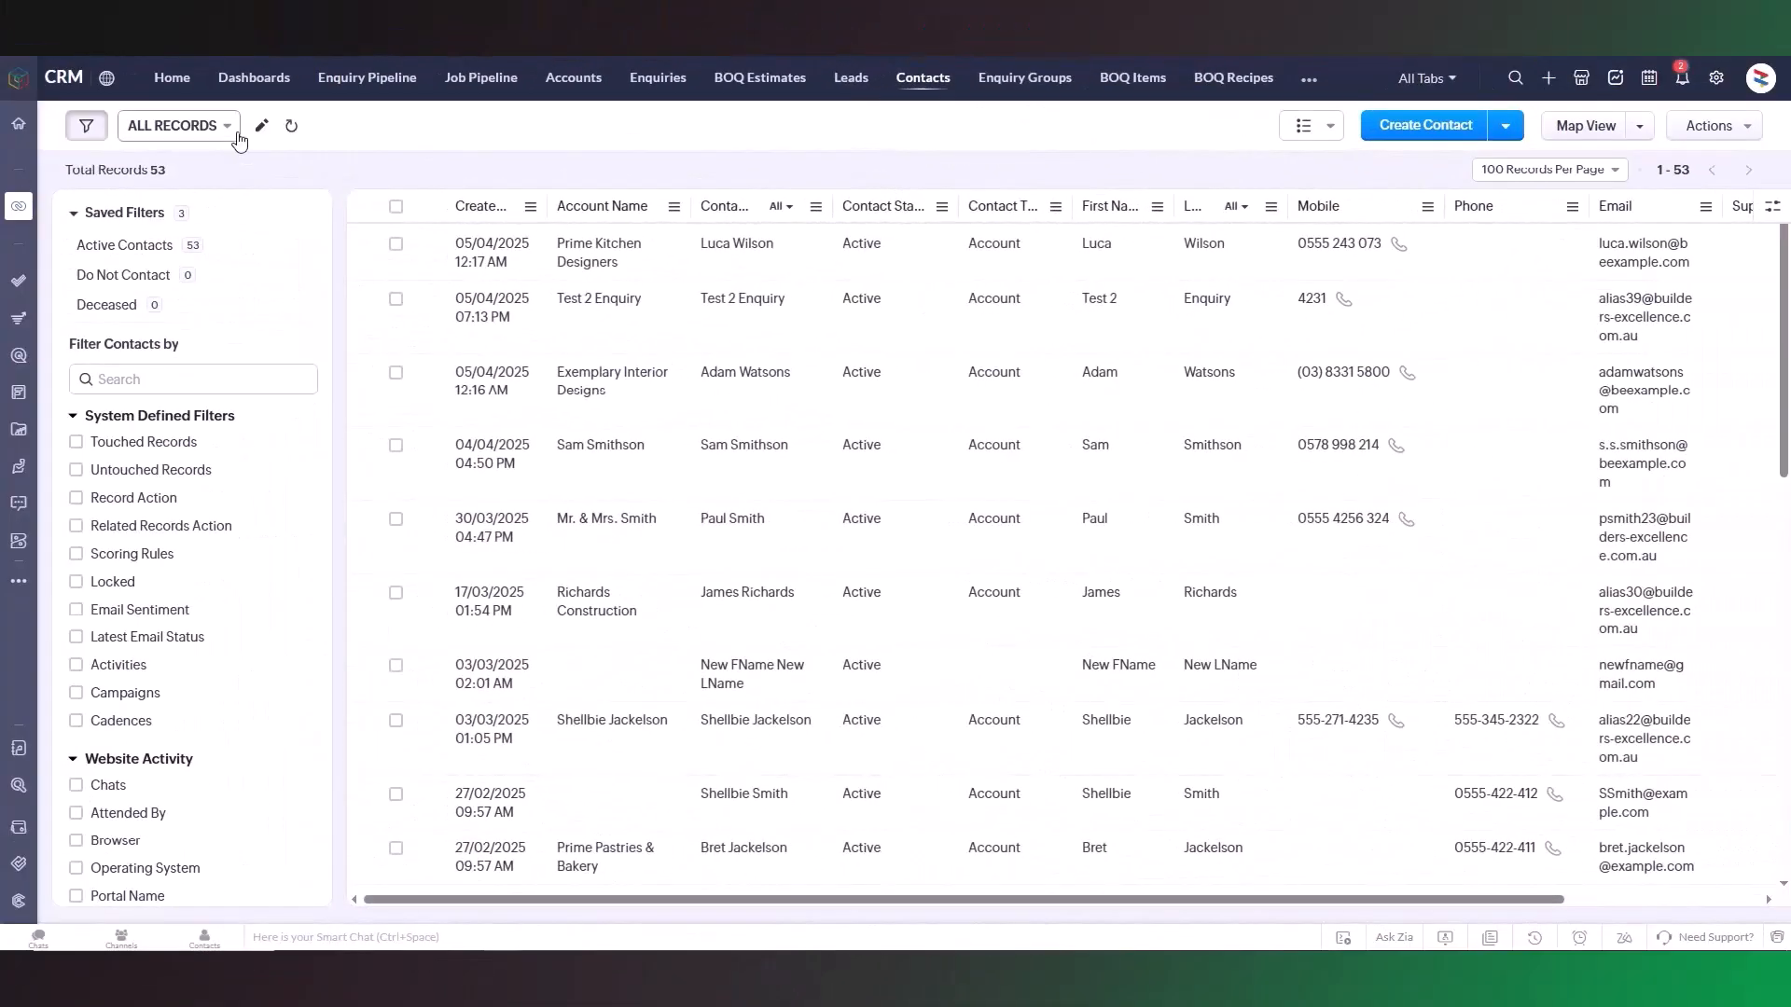
pyautogui.click(238, 134)
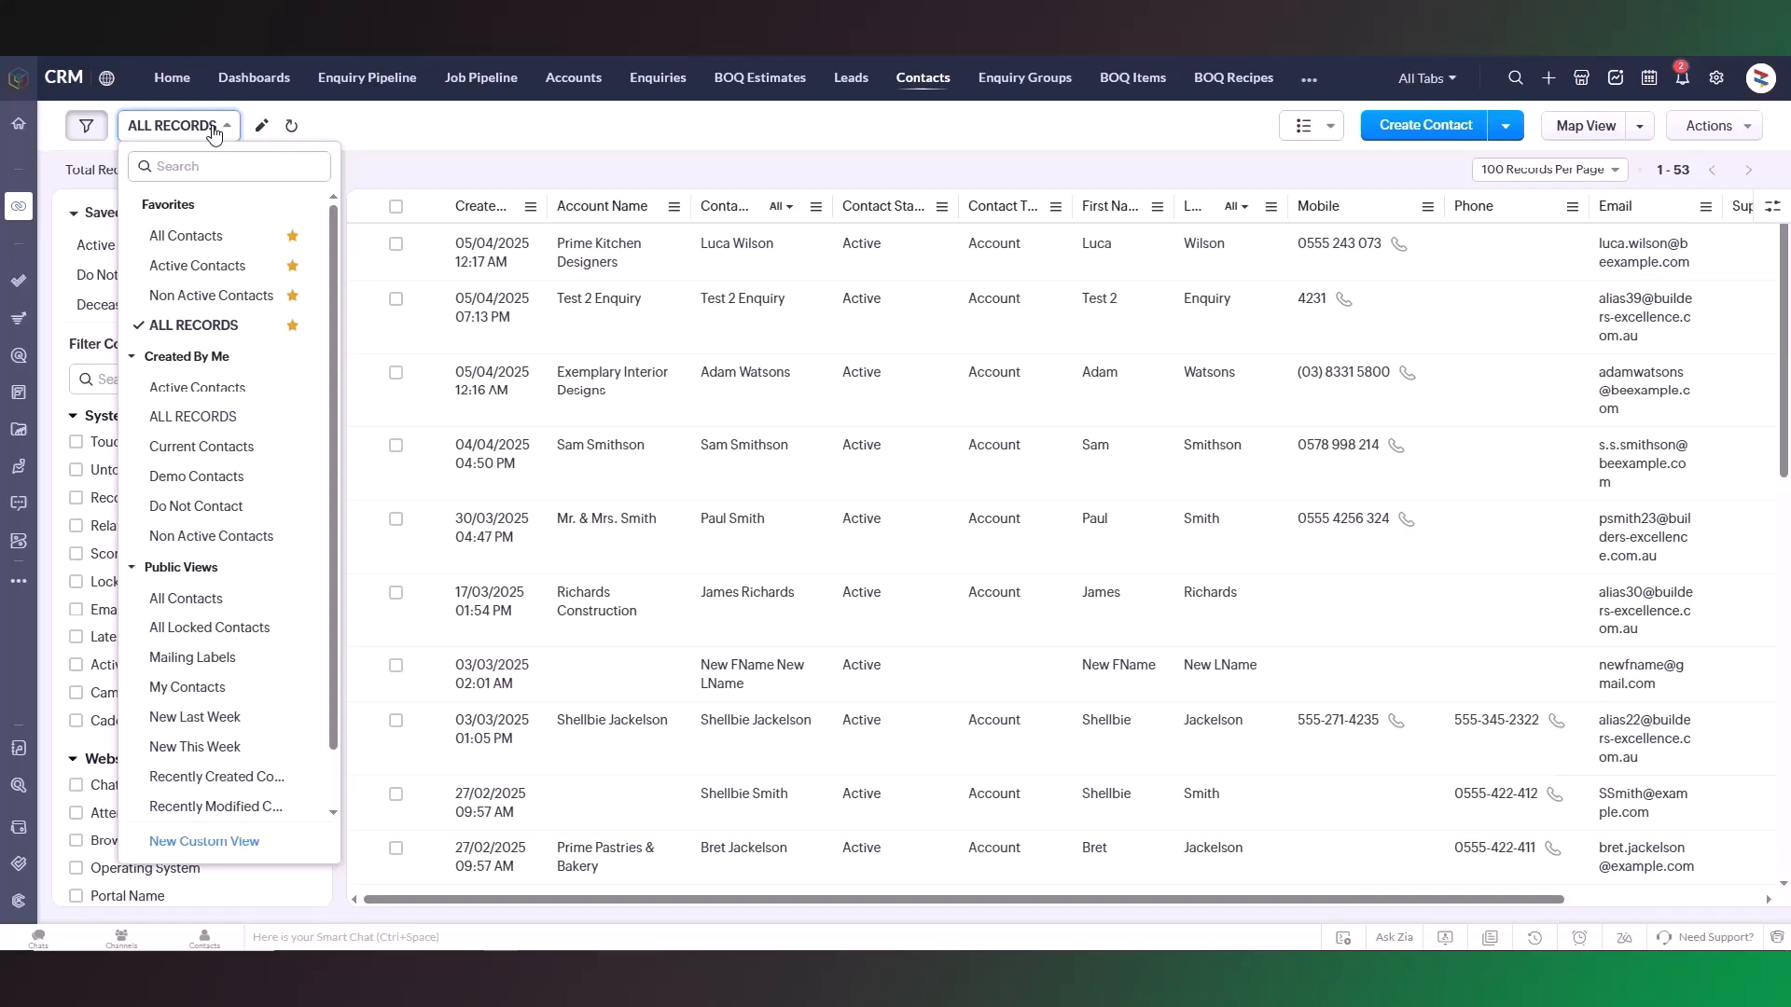
pyautogui.click(1332, 128)
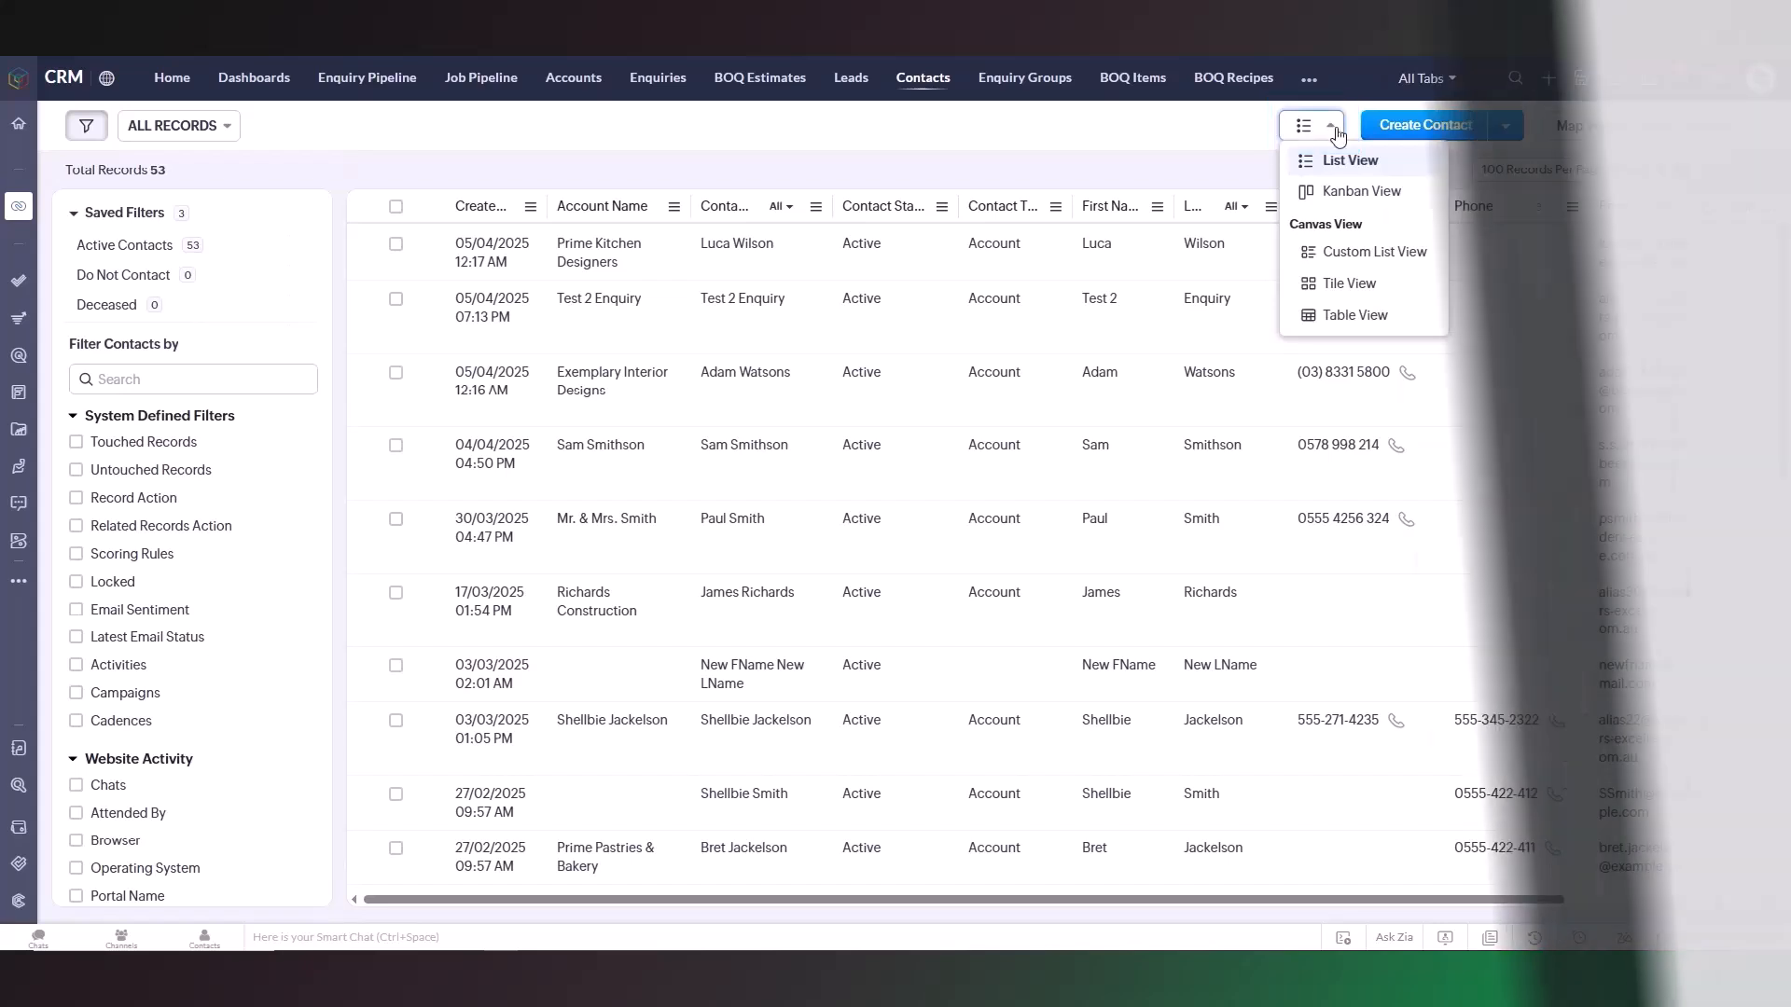